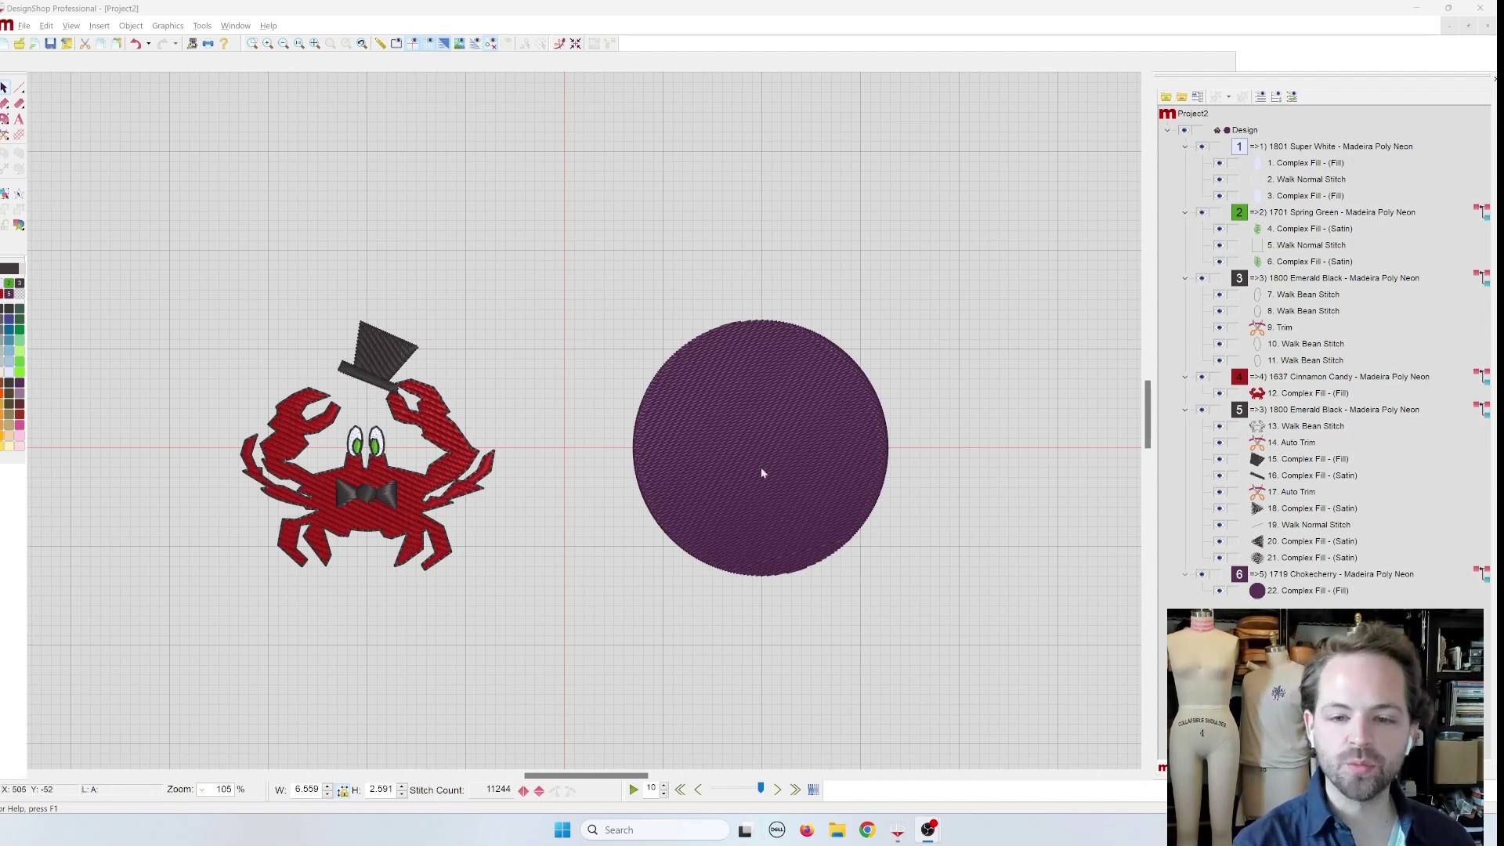
- Create a Fill shadow for the purple circle with angle -45 degrees, offset 25 points and an added color change
{"action": "left_click", "coordinate": [1315, 597]}
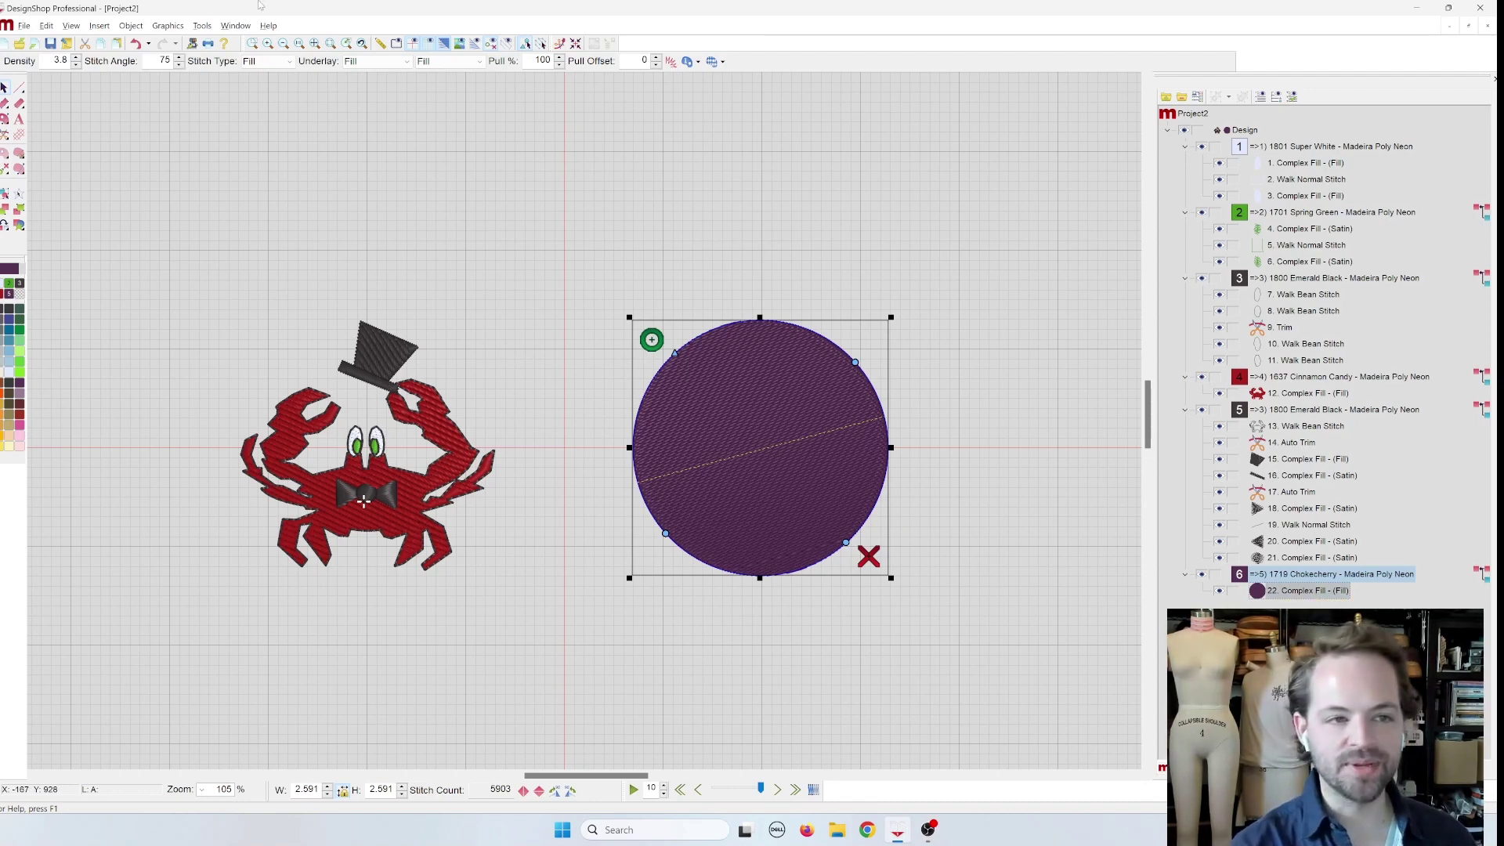
{"action": "left_click", "coordinate": [133, 25]}
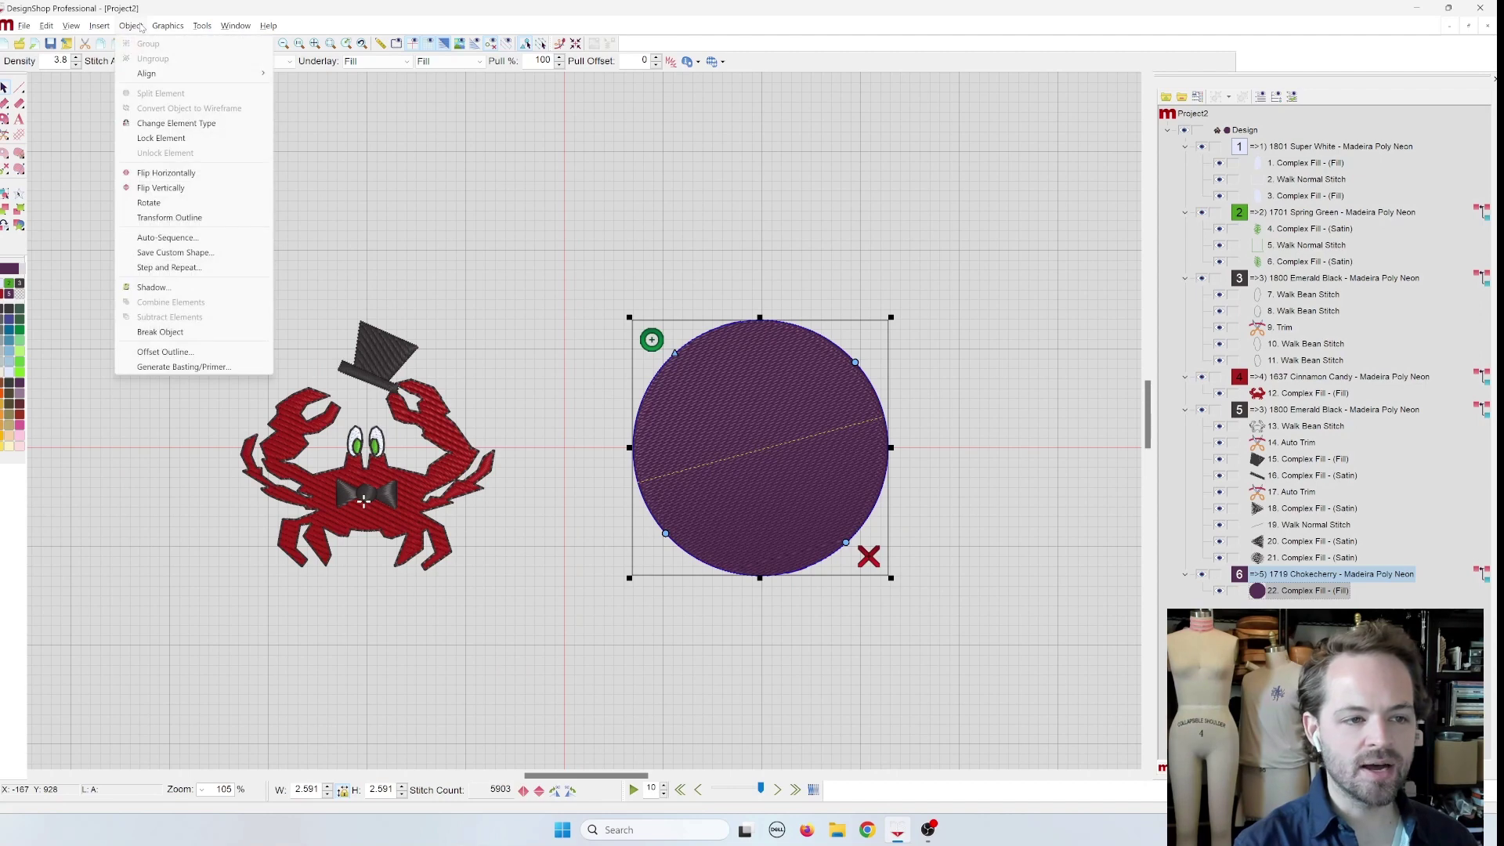
{"action": "left_click", "coordinate": [174, 295]}
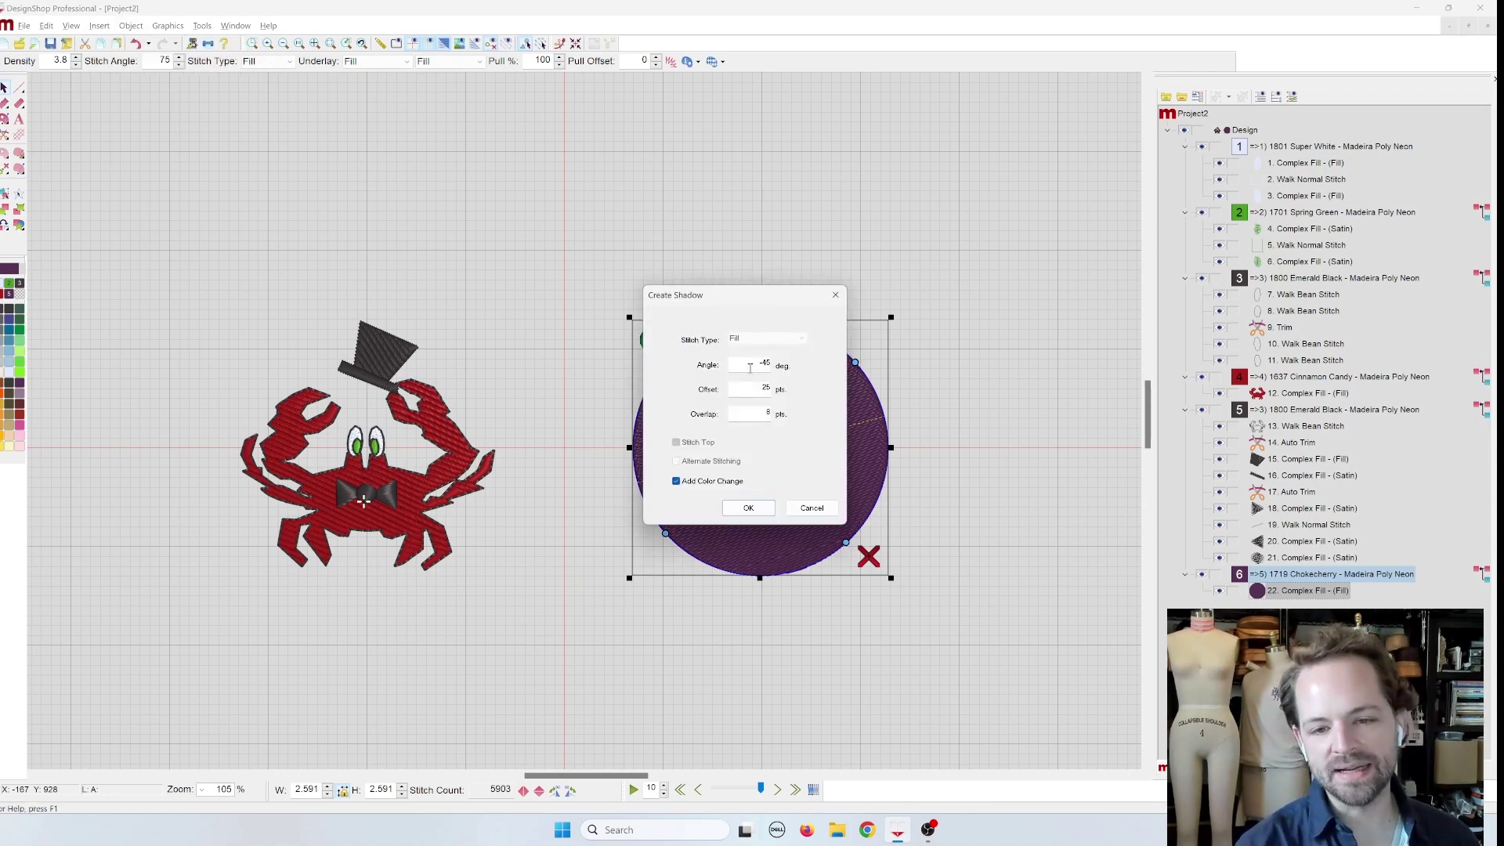
{"action": "left_click_drag", "start_coordinate": [754, 364], "coordinate": [780, 391]}
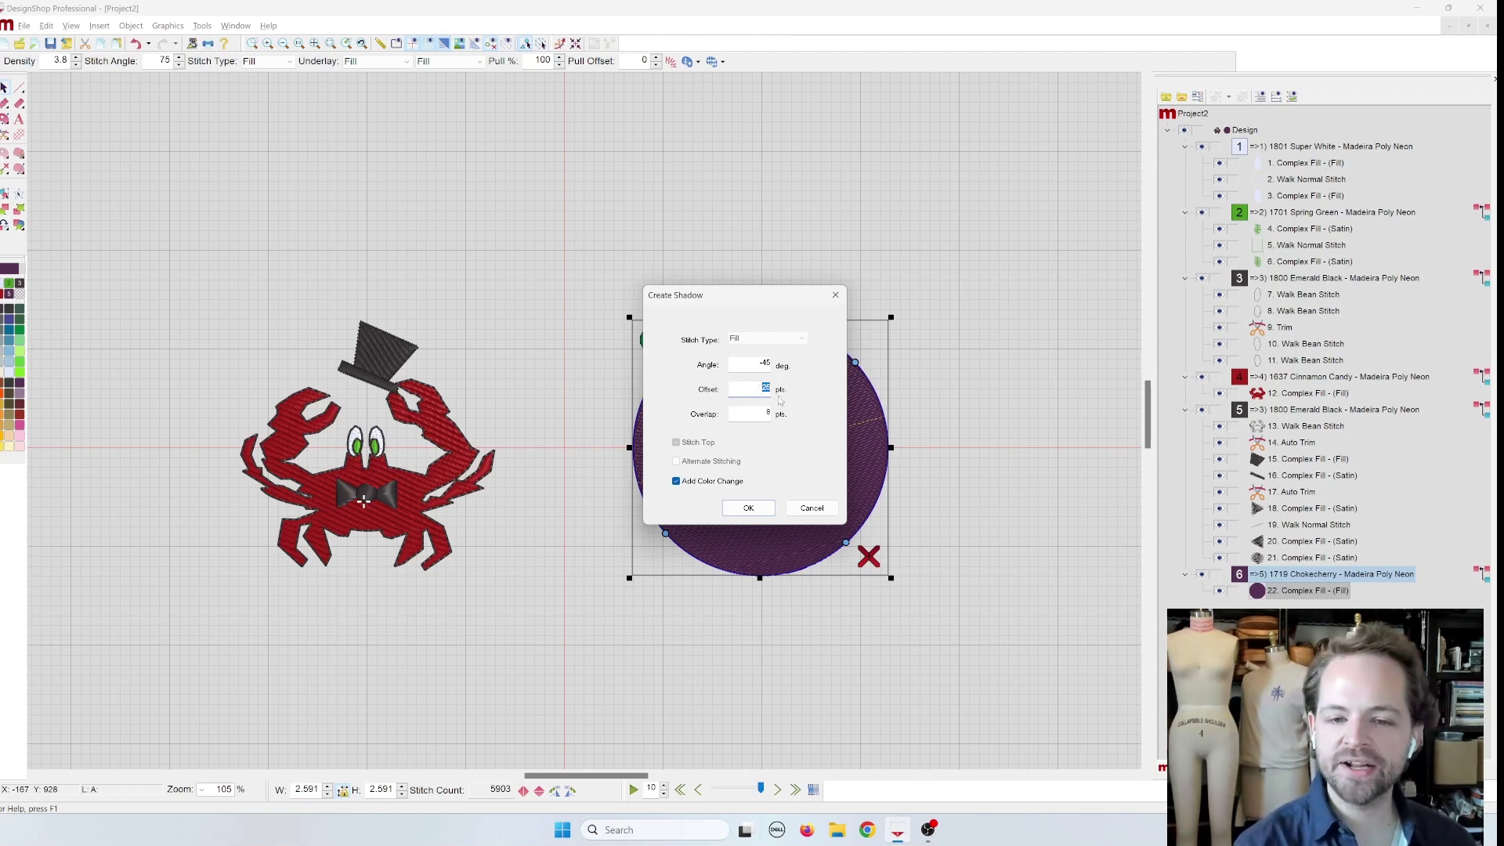
{"action": "left_click_drag", "start_coordinate": [765, 413], "coordinate": [776, 415]}
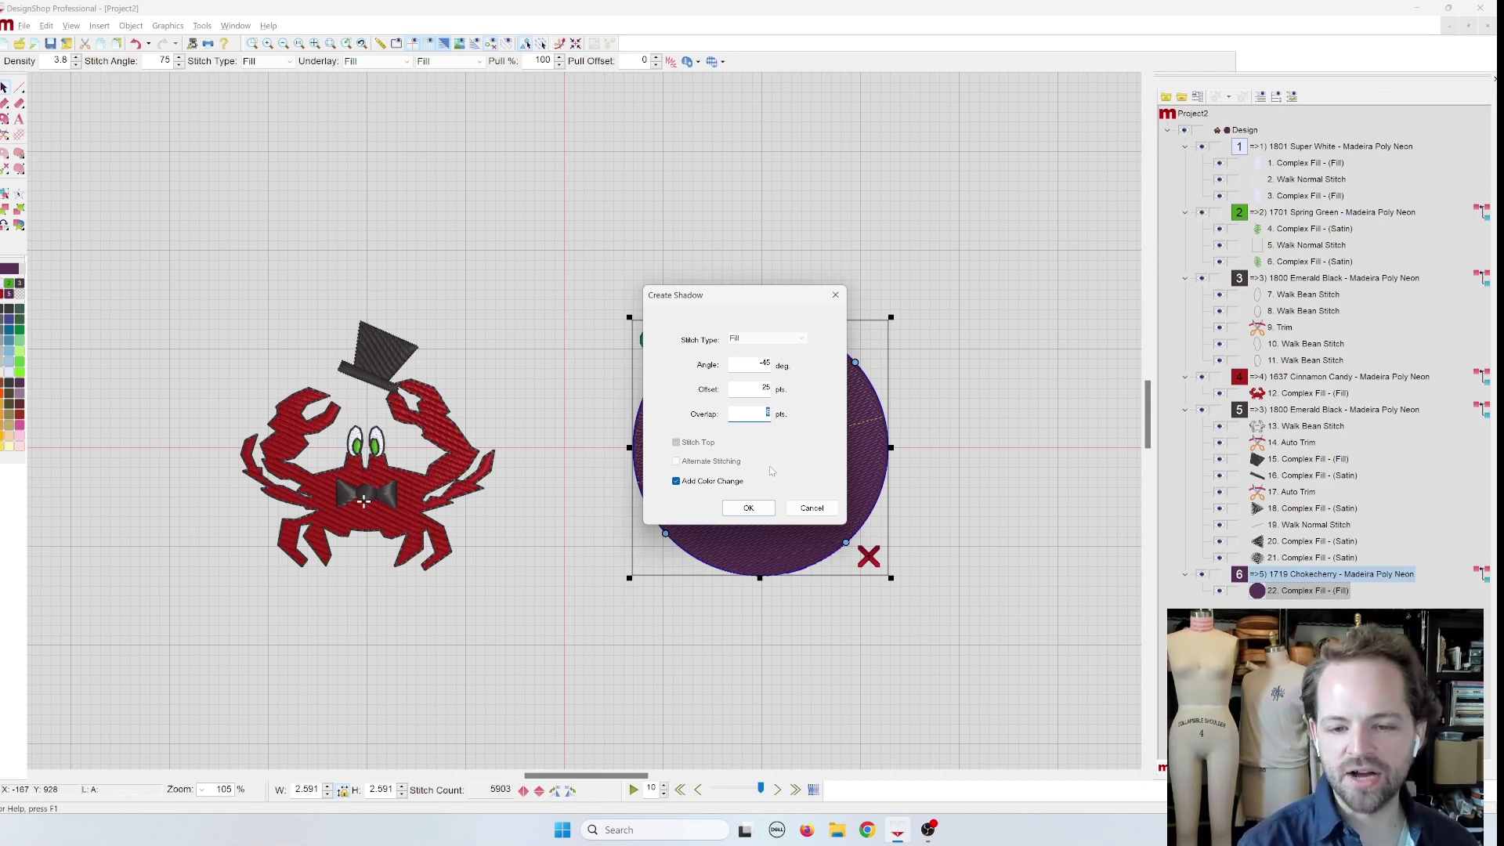
{"action": "left_click", "coordinate": [749, 508]}
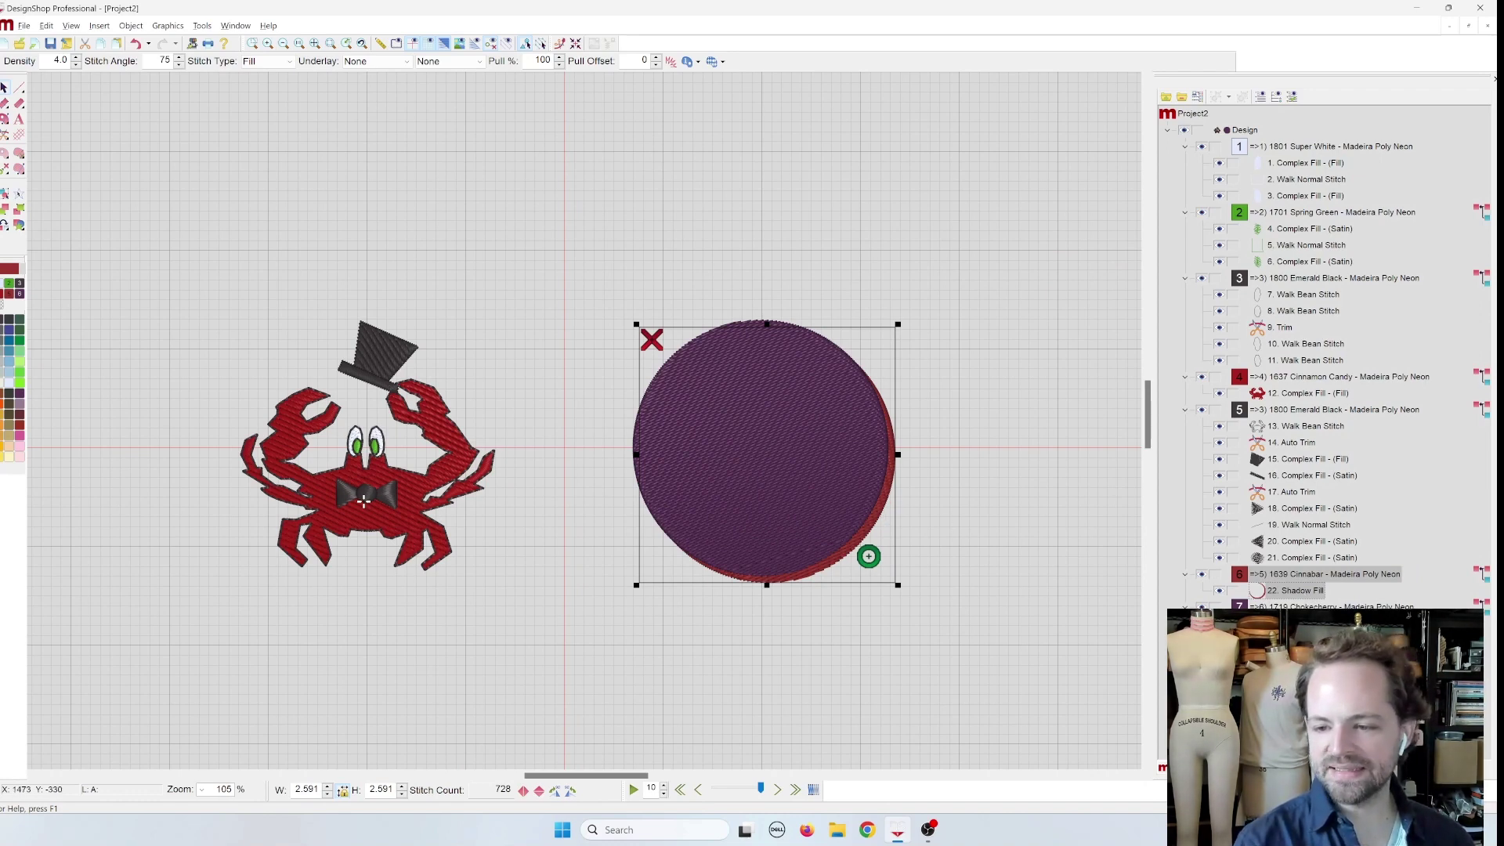
- Move the shadow fill up and left of the purple circle, and move it back out past the circle's lower right as a crescent
{"action": "left_click", "coordinate": [1293, 590]}
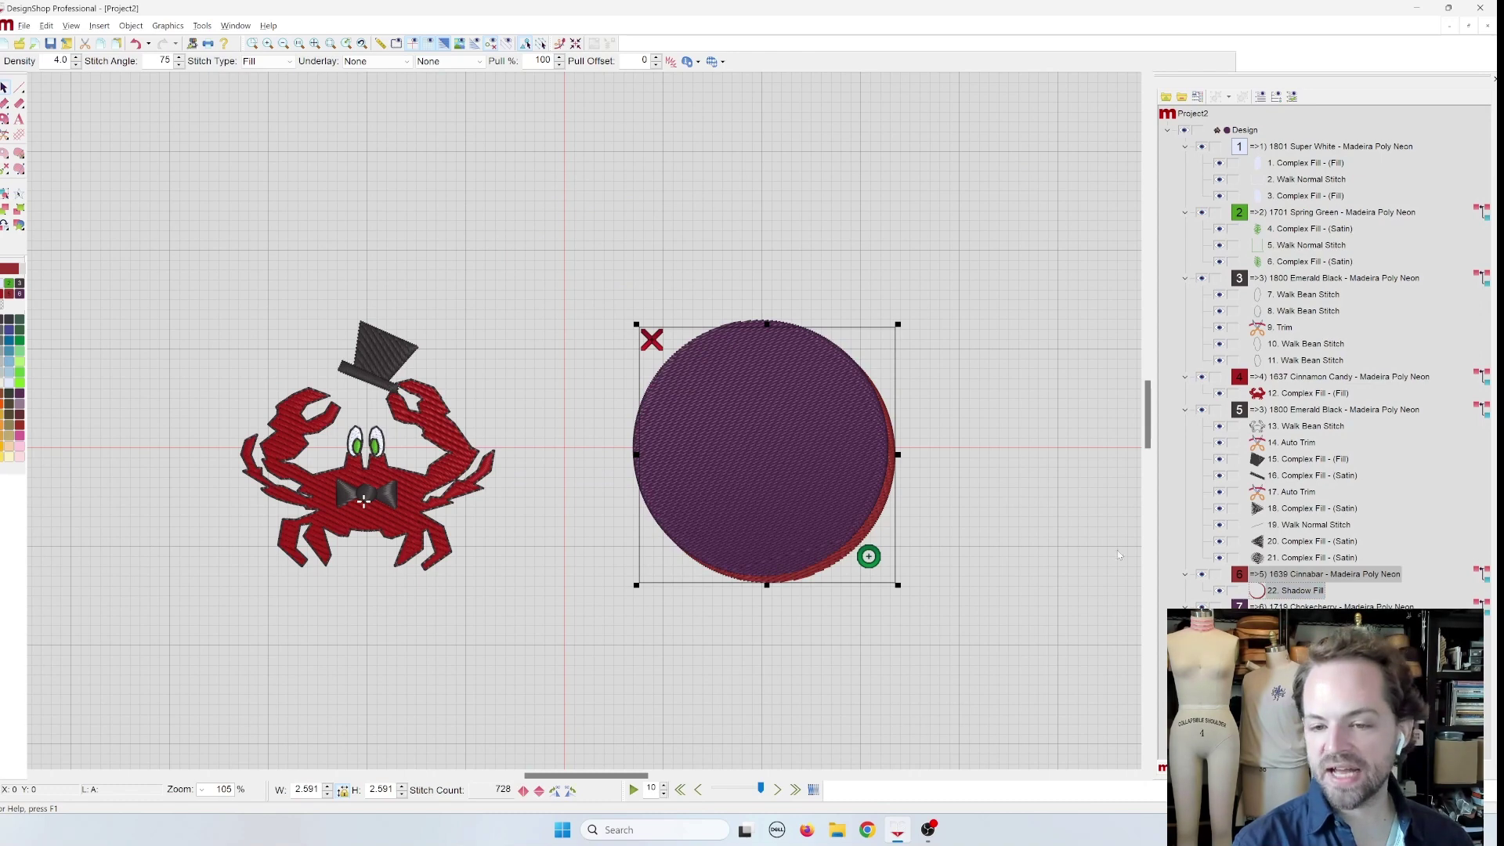
{"action": "left_click", "coordinate": [1021, 473]}
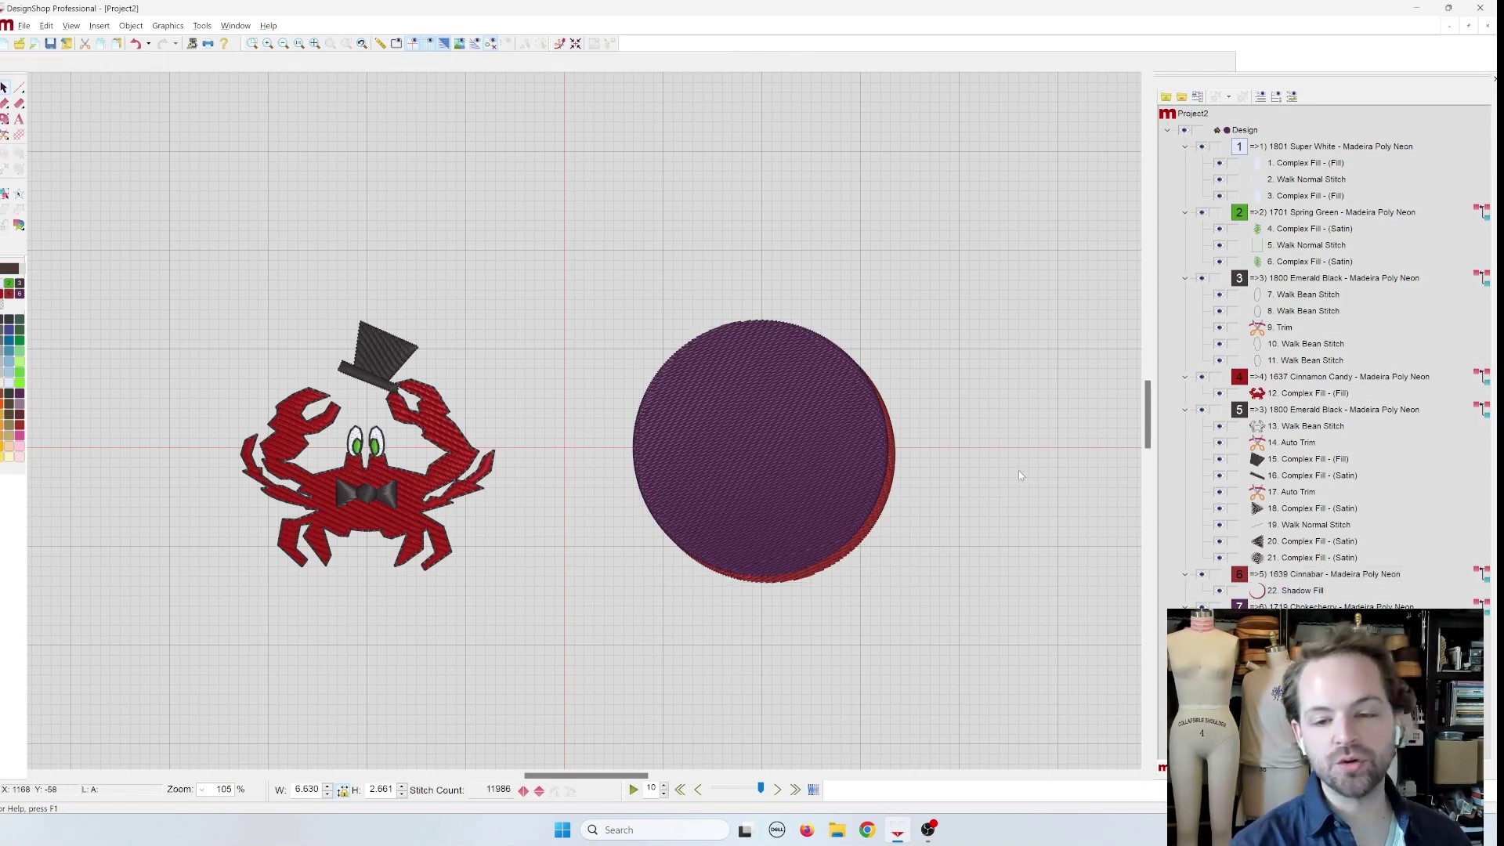
{"action": "left_click", "coordinate": [1319, 591]}
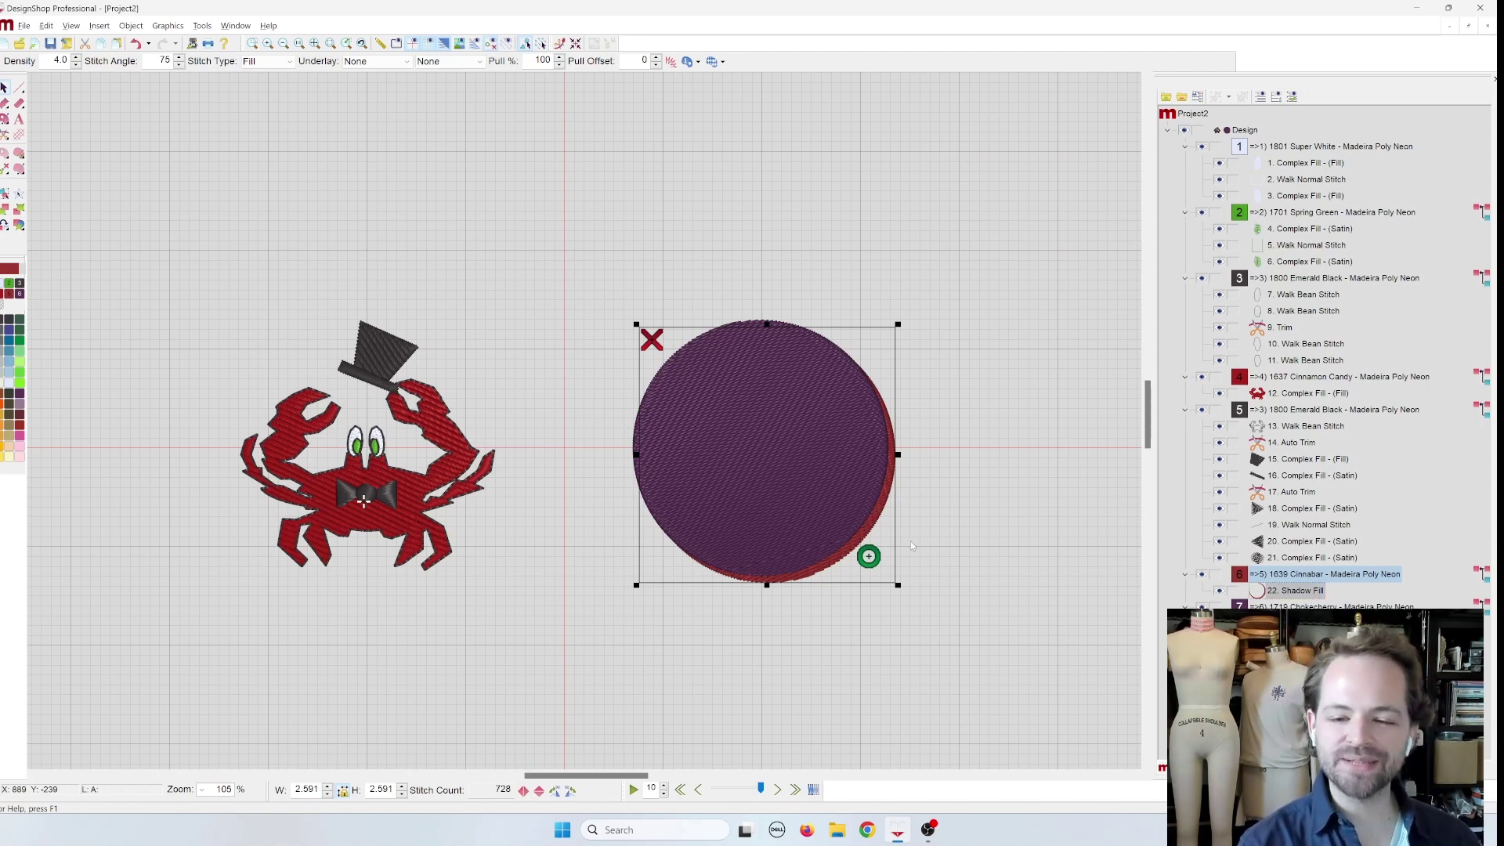
{"action": "left_click_drag", "start_coordinate": [882, 532], "coordinate": [813, 468]}
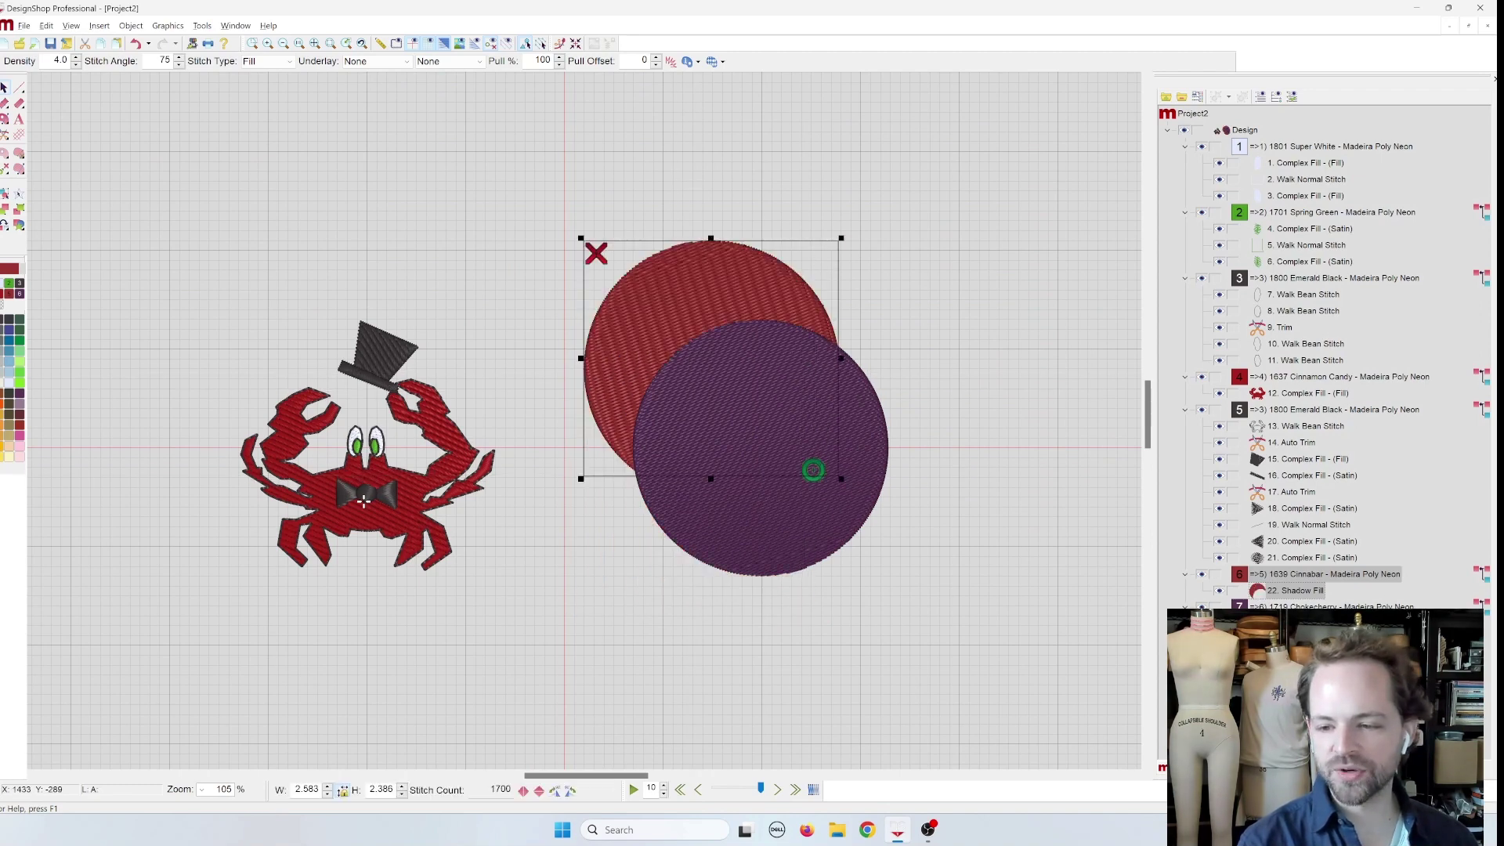
{"action": "left_click_drag", "start_coordinate": [811, 445], "coordinate": [912, 531]}
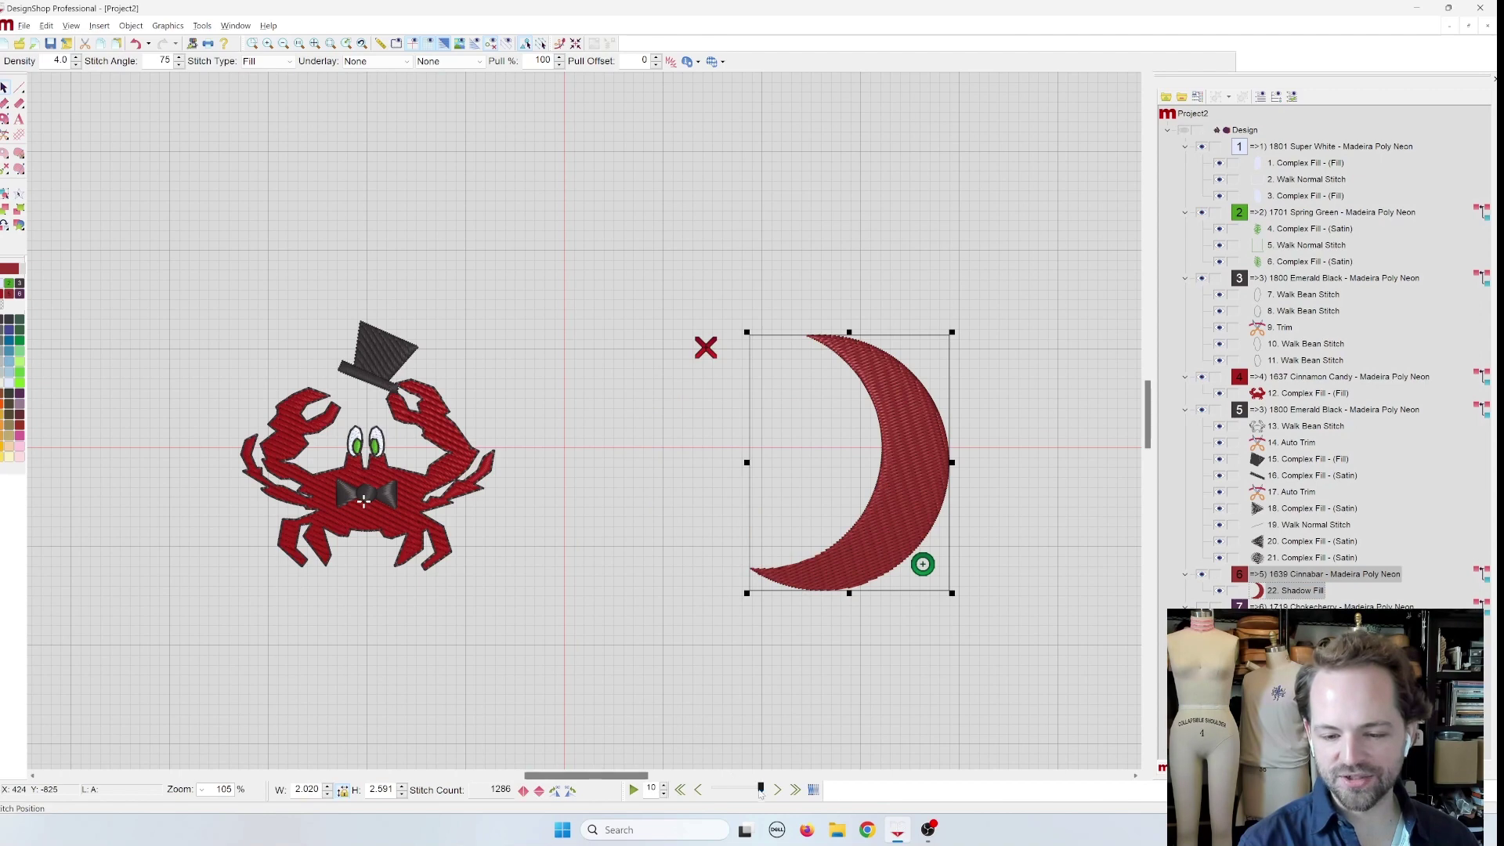
- Set both underlays of the crescent shadow to Fill and preview its stitching sequence
{"action": "mouse_move", "coordinate": [764, 794]}
{"action": "left_mouse_down"}
{"action": "mouse_move", "coordinate": [721, 792]}
{"action": "mouse_move", "coordinate": [759, 792]}
{"action": "left_mouse_up"}
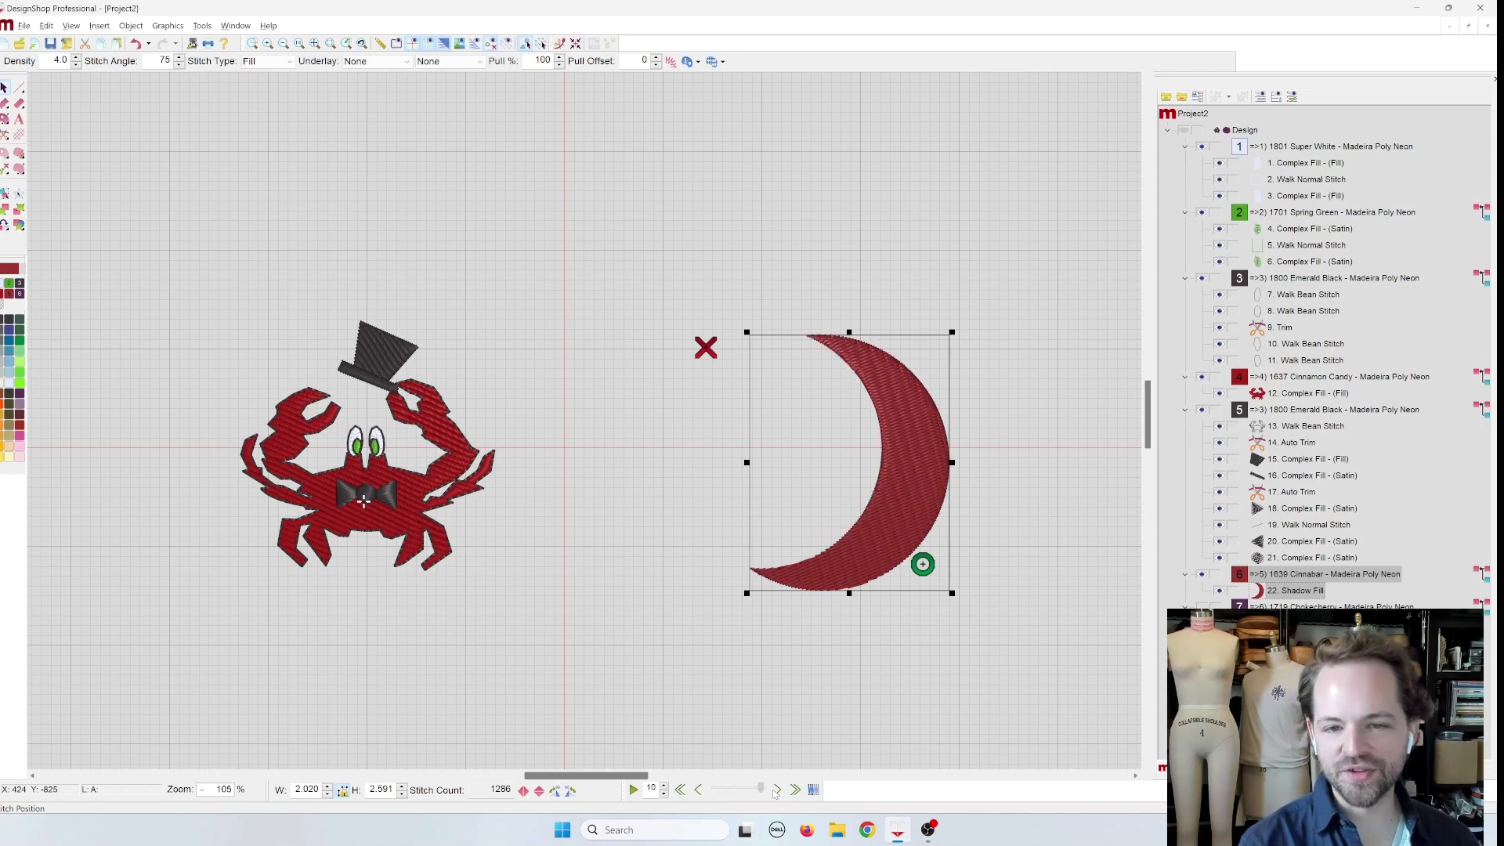
{"action": "left_click", "coordinate": [395, 61]}
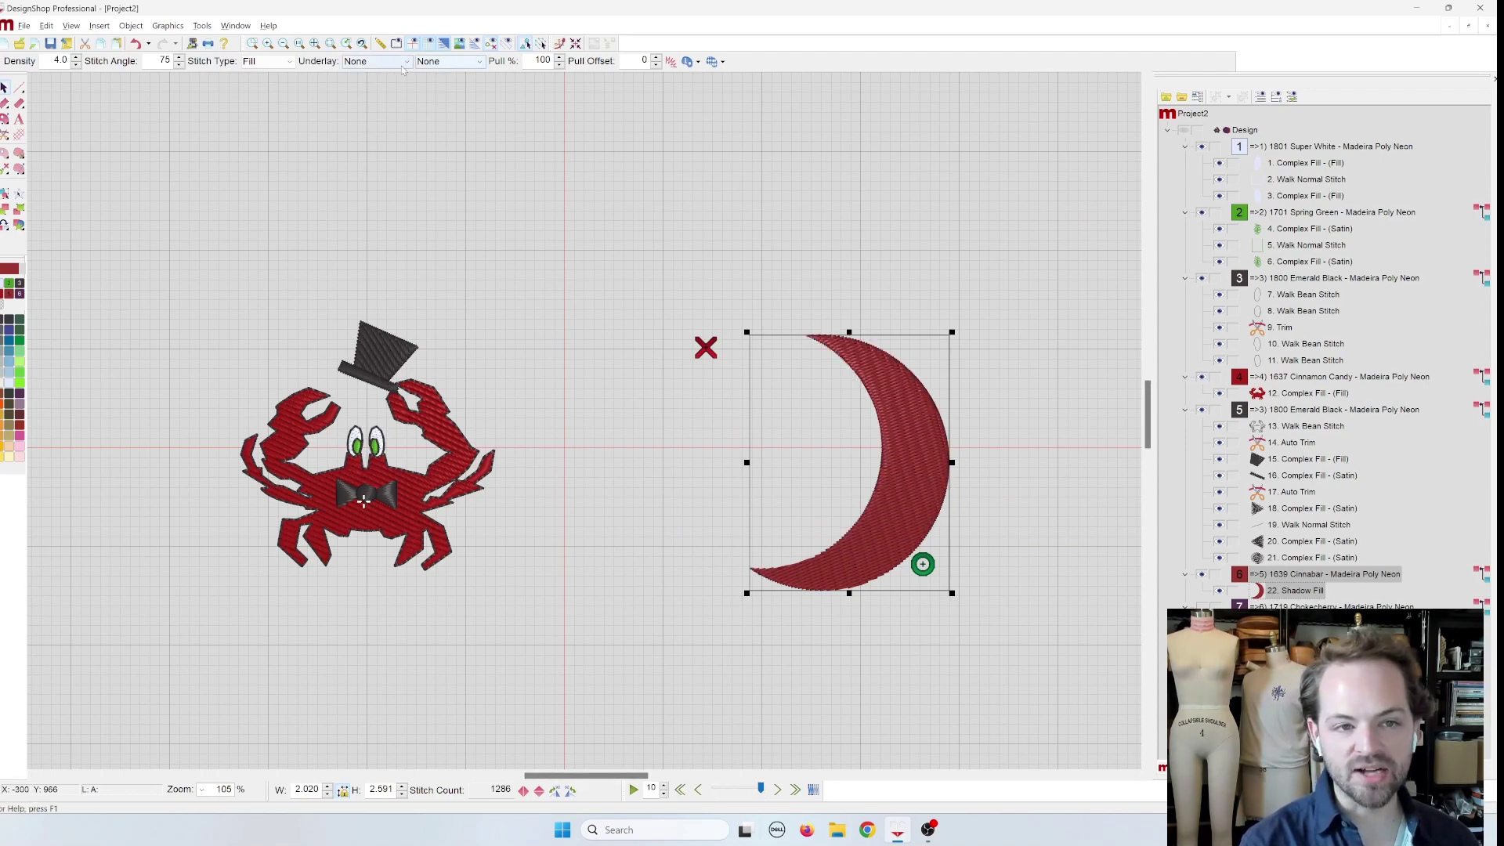
{"action": "left_click", "coordinate": [390, 97]}
{"action": "left_click", "coordinate": [450, 61]}
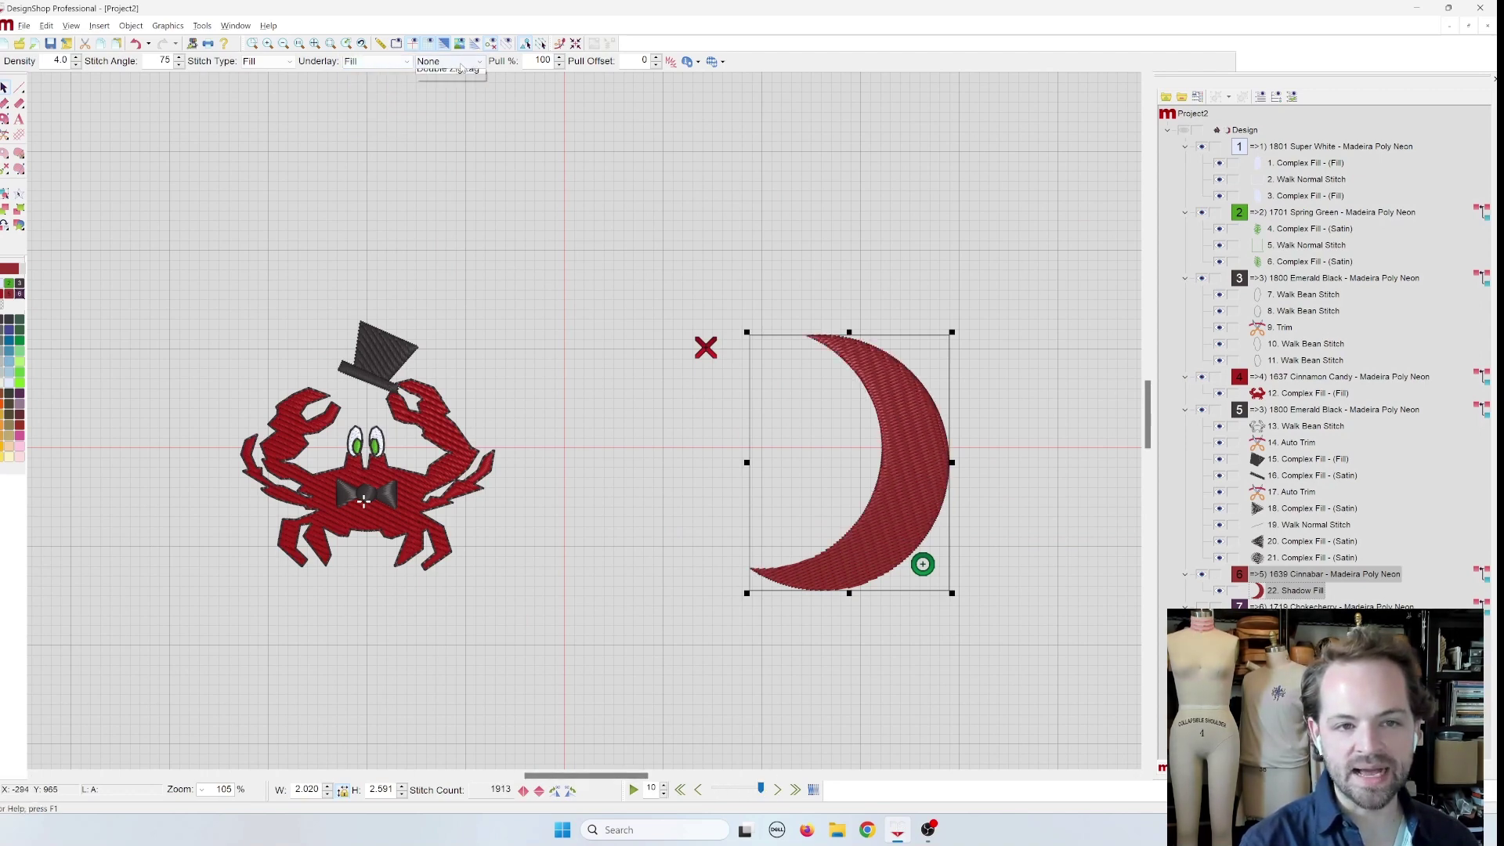
{"action": "left_click", "coordinate": [458, 98]}
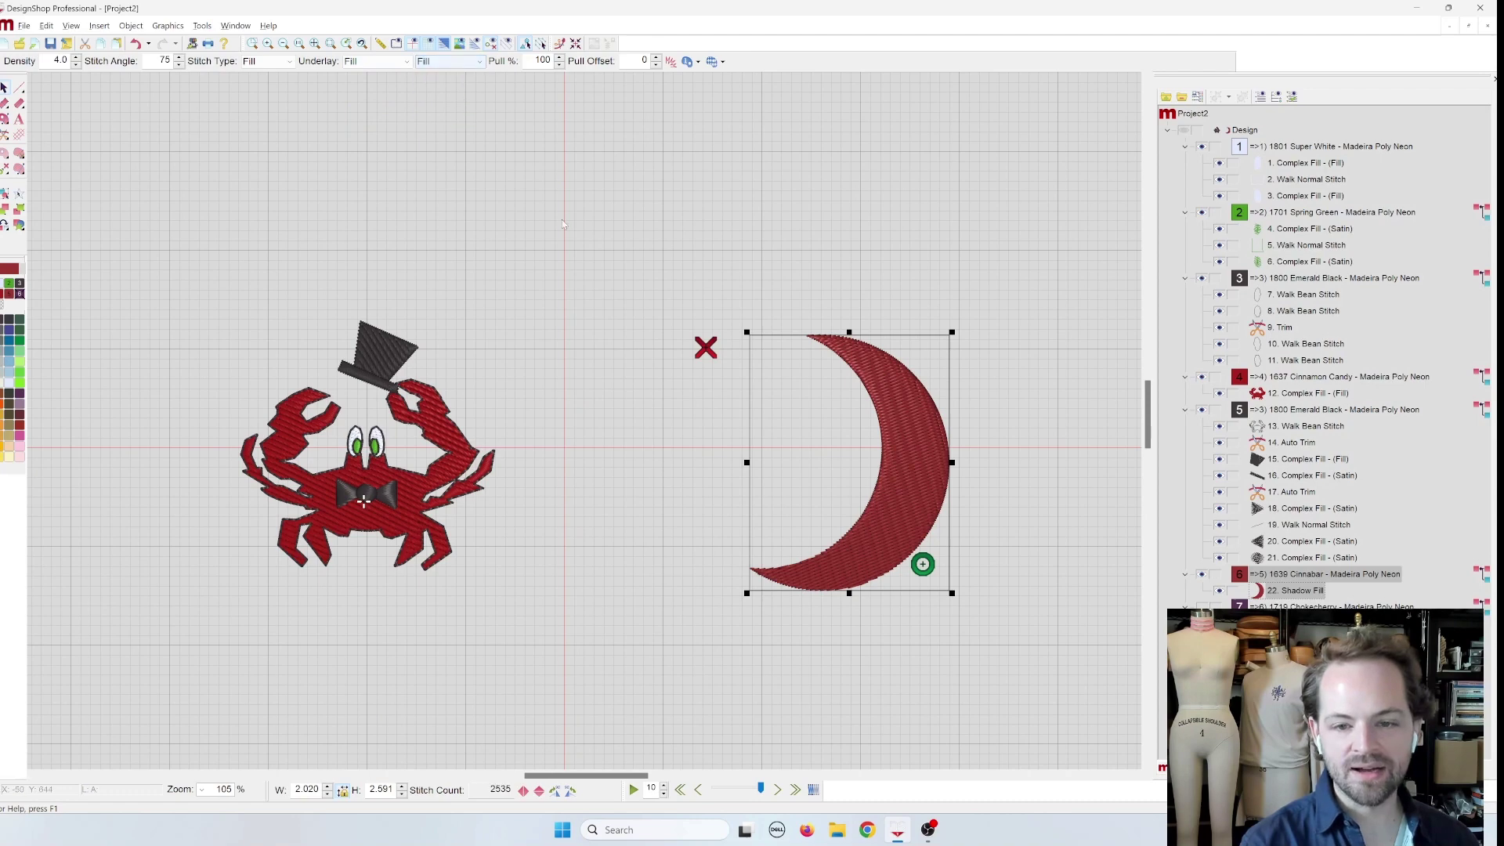
{"action": "left_click", "coordinate": [754, 792]}
{"action": "mouse_move", "coordinate": [754, 794]}
{"action": "left_mouse_down"}
{"action": "mouse_move", "coordinate": [716, 797]}
{"action": "mouse_move", "coordinate": [776, 797]}
{"action": "left_mouse_up"}
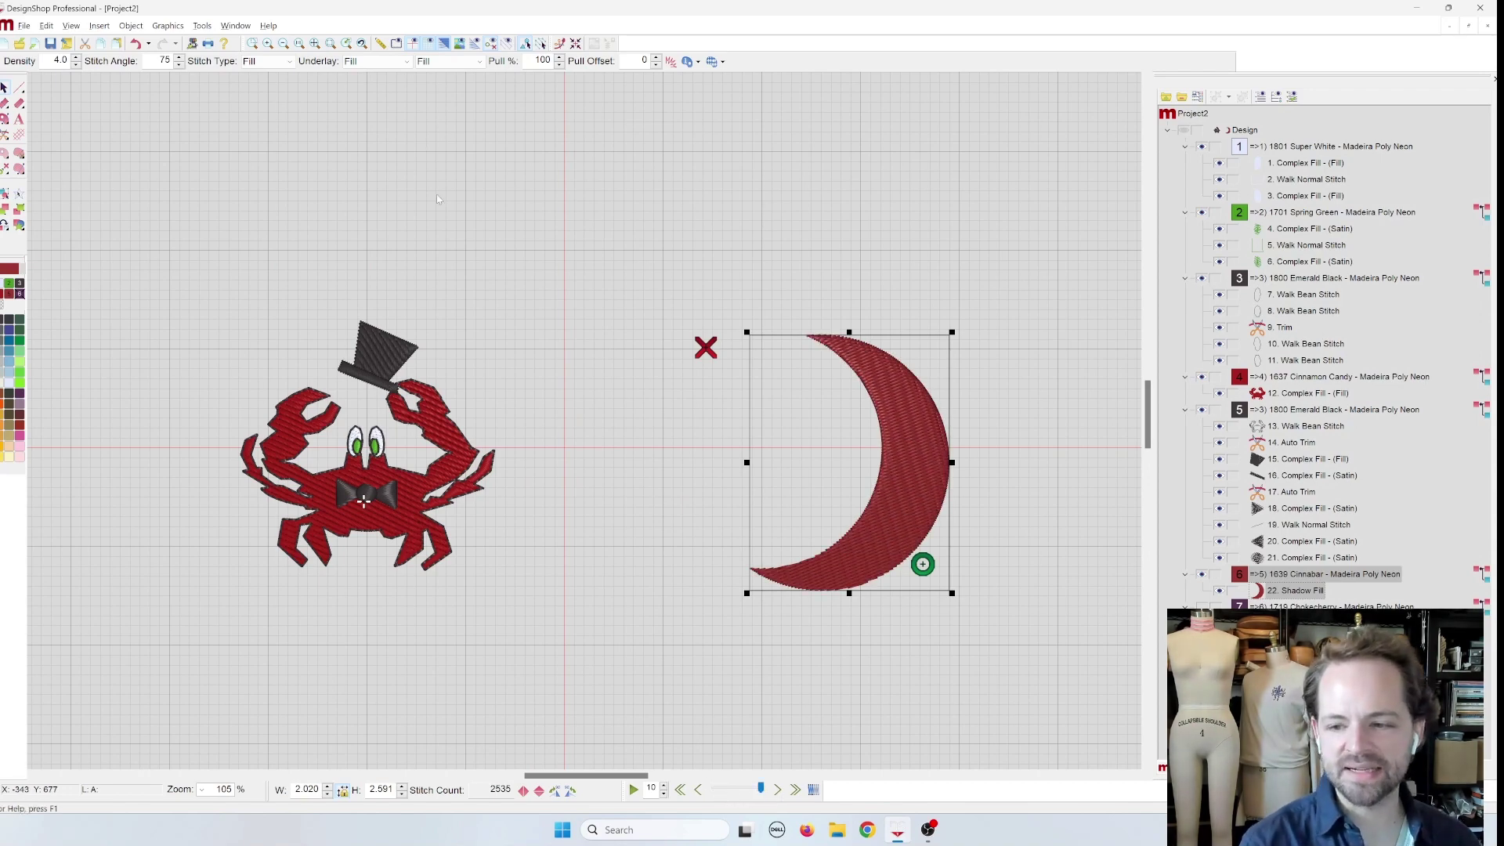
- Set both underlays of the crescent shadow back to None
{"action": "left_click", "coordinate": [407, 63]}
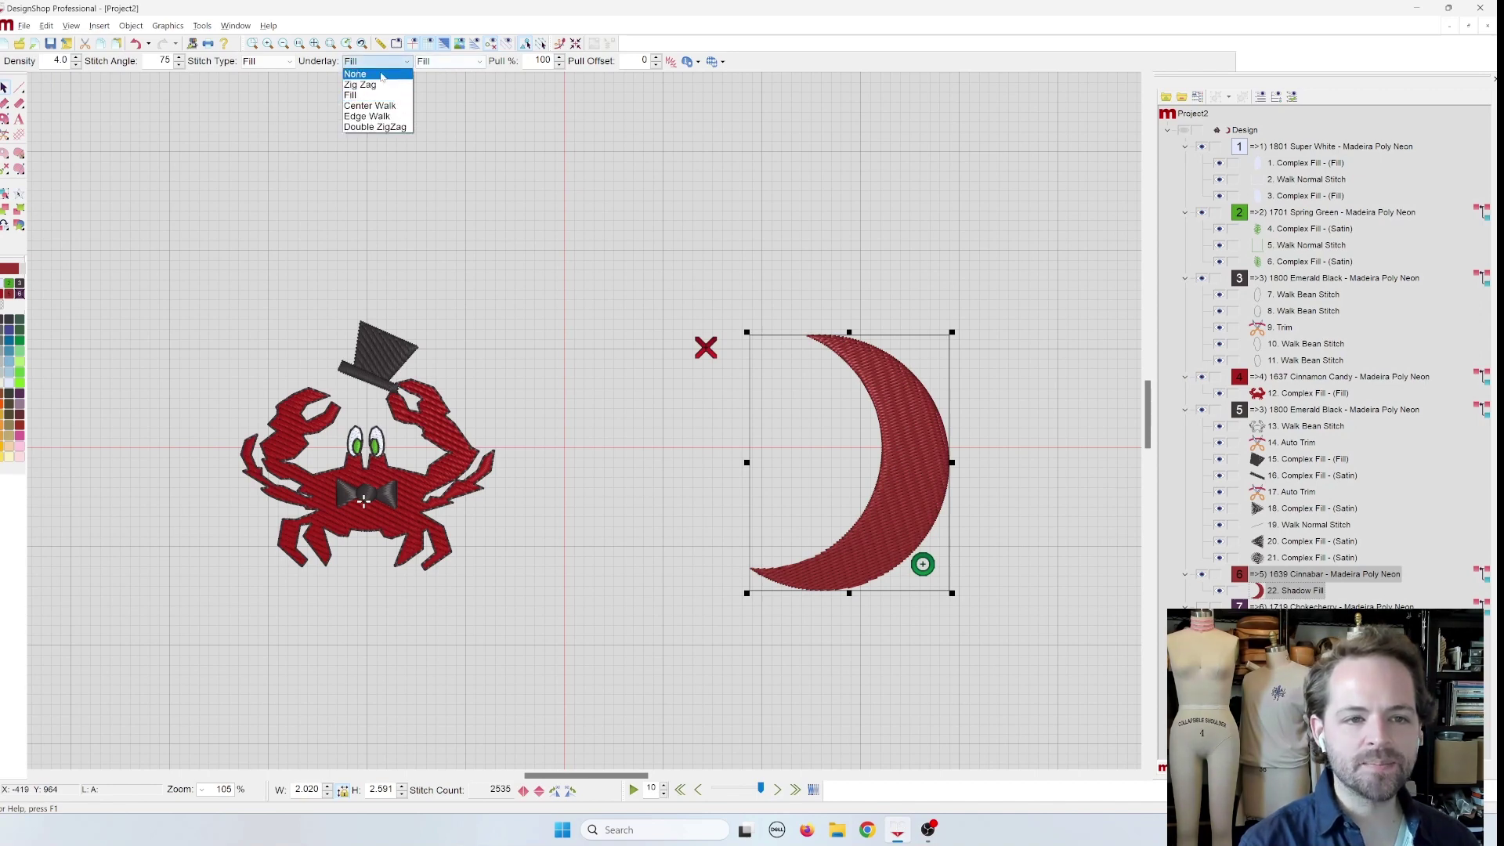
{"action": "left_click", "coordinate": [376, 74]}
{"action": "left_click", "coordinate": [442, 62]}
{"action": "left_click", "coordinate": [440, 75]}
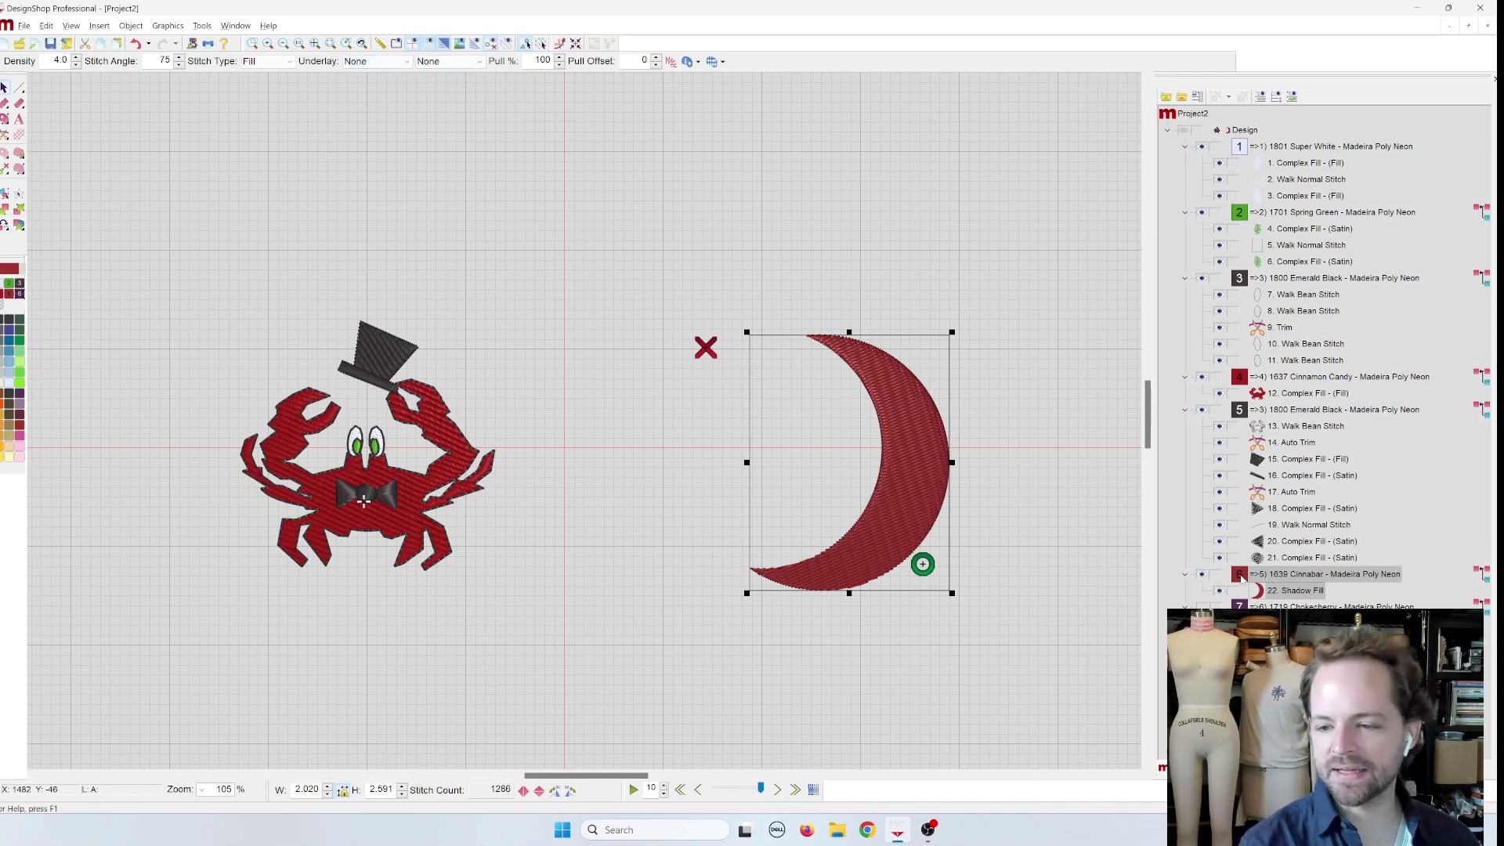
- Show the purple circle again and reposition the shadow as a narrow rim along the circle's right and lower edge
{"action": "left_click", "coordinate": [993, 511]}
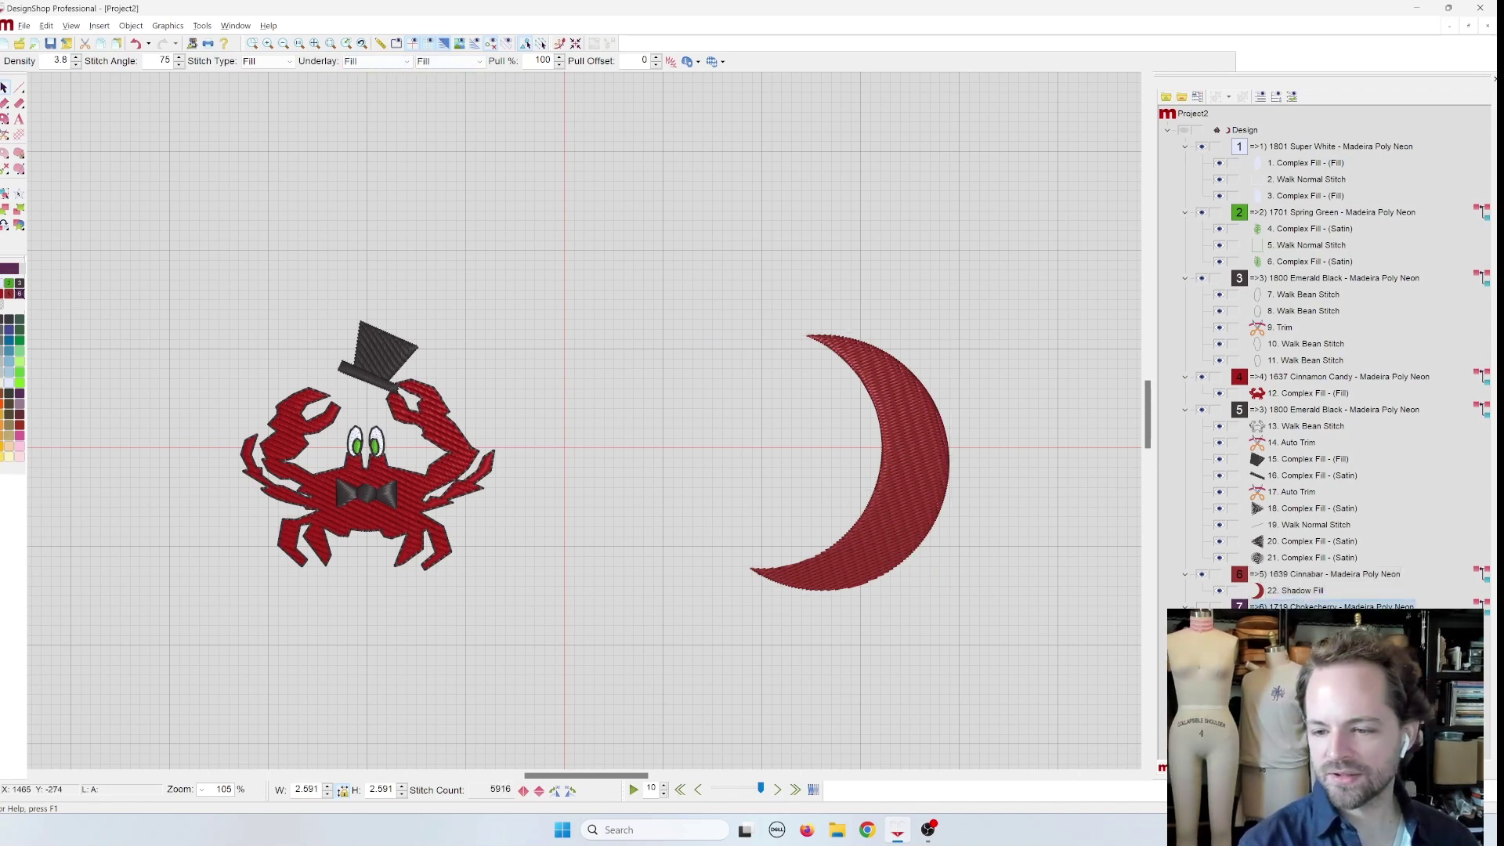
{"action": "left_click", "coordinate": [1220, 623]}
{"action": "left_click_drag", "start_coordinate": [911, 489], "coordinate": [889, 532]}
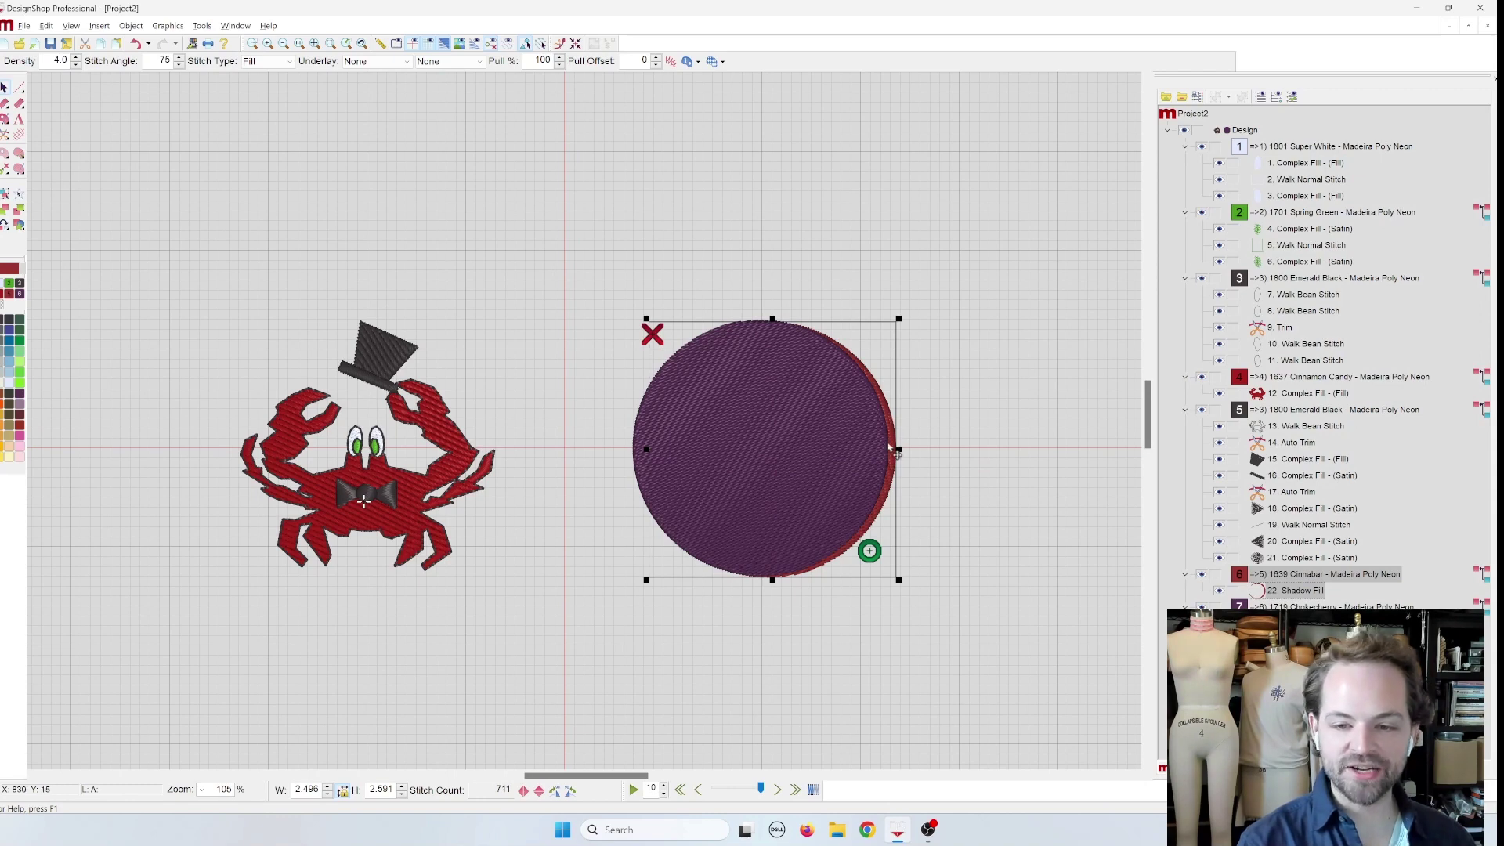
{"action": "left_click_drag", "start_coordinate": [884, 509], "coordinate": [893, 517]}
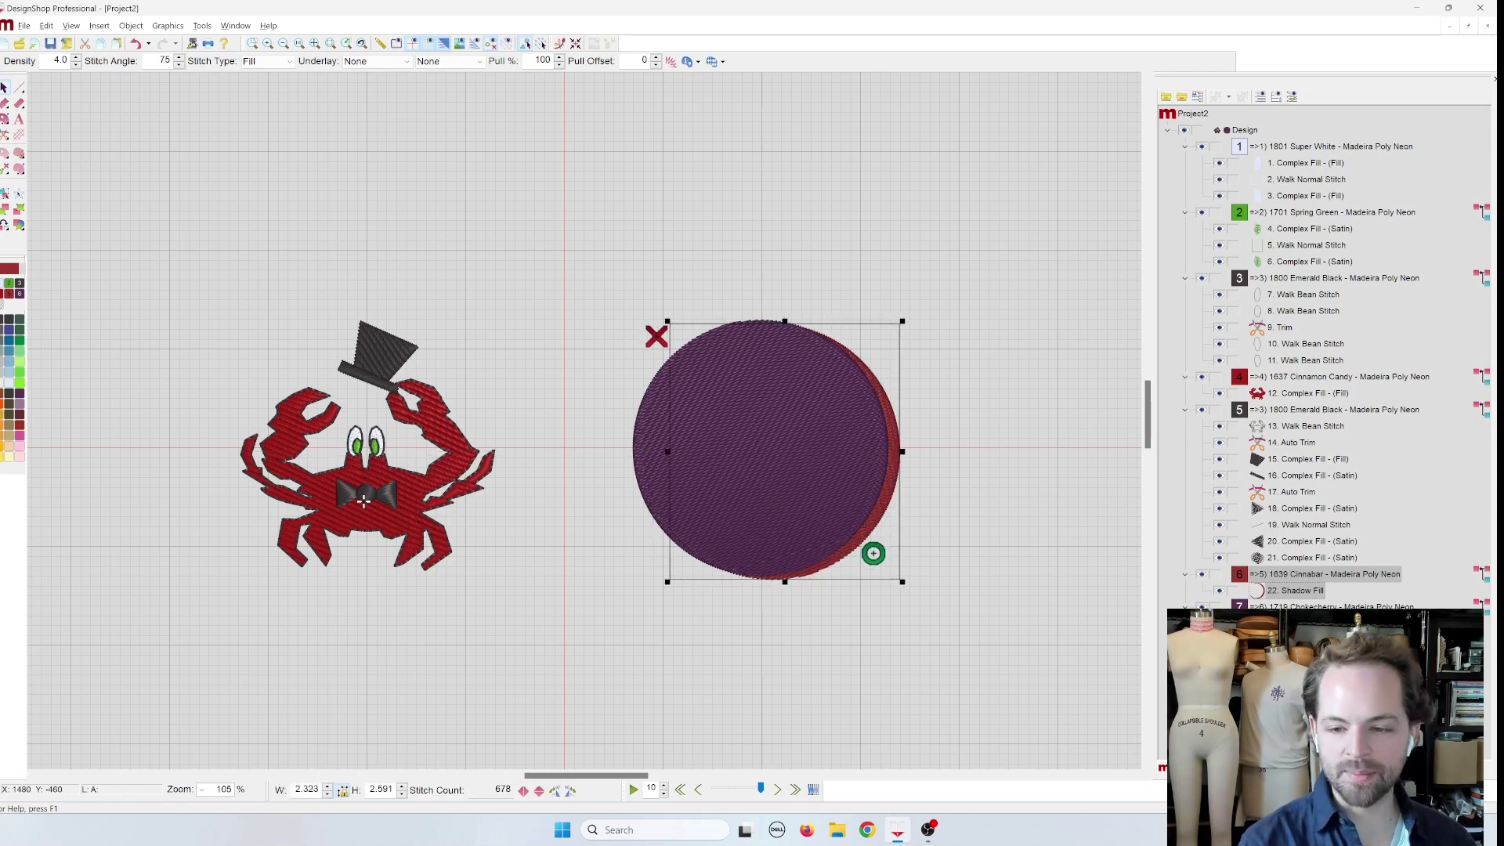
- Hide the purple circle and examine the stitches at the shadow's thin lower-left tip up close
{"action": "left_click", "coordinate": [1219, 624]}
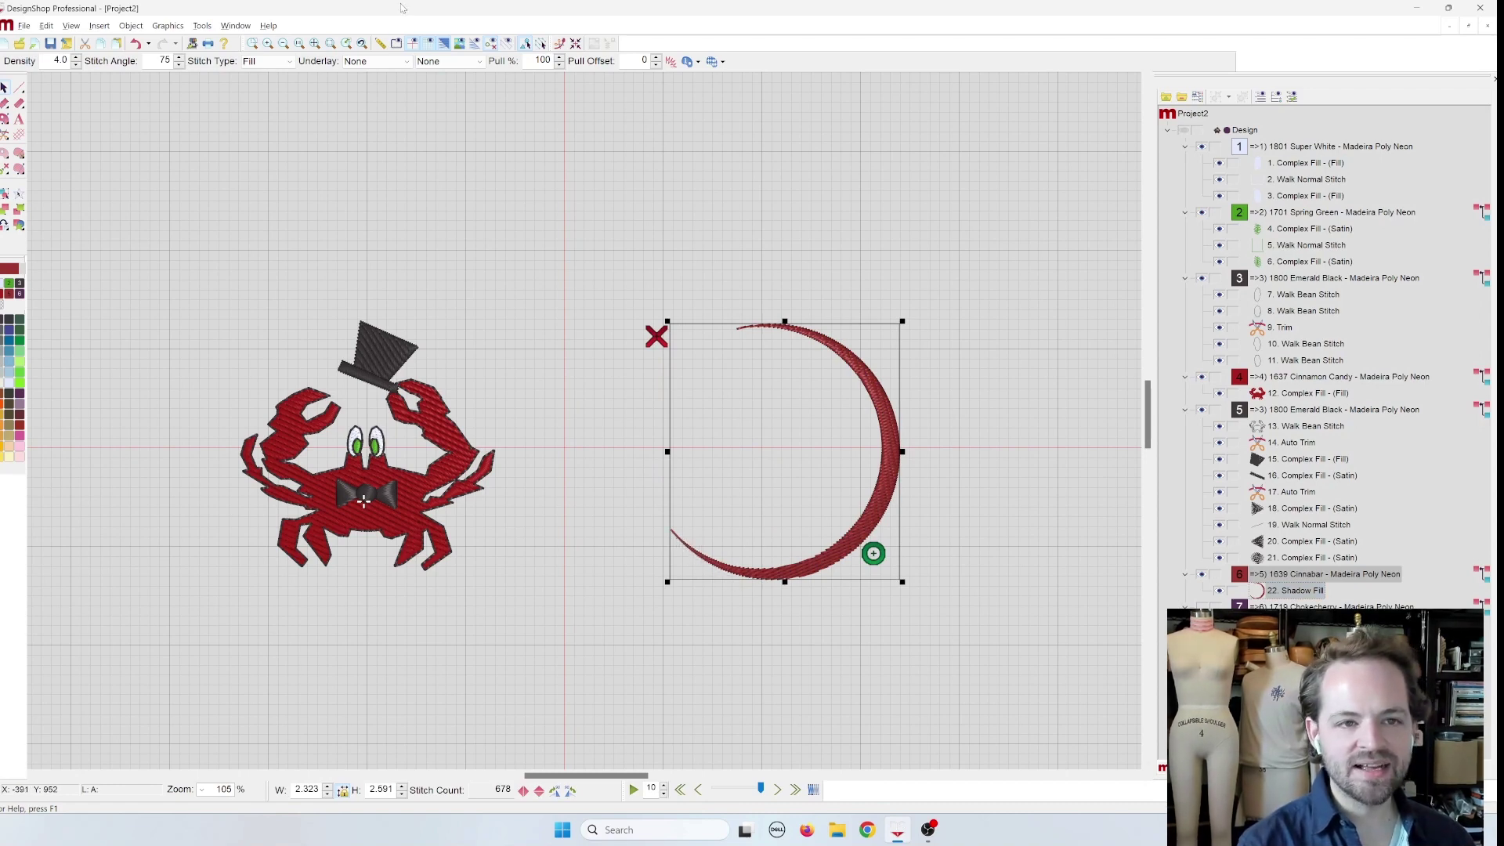
{"action": "left_click", "coordinate": [268, 43]}
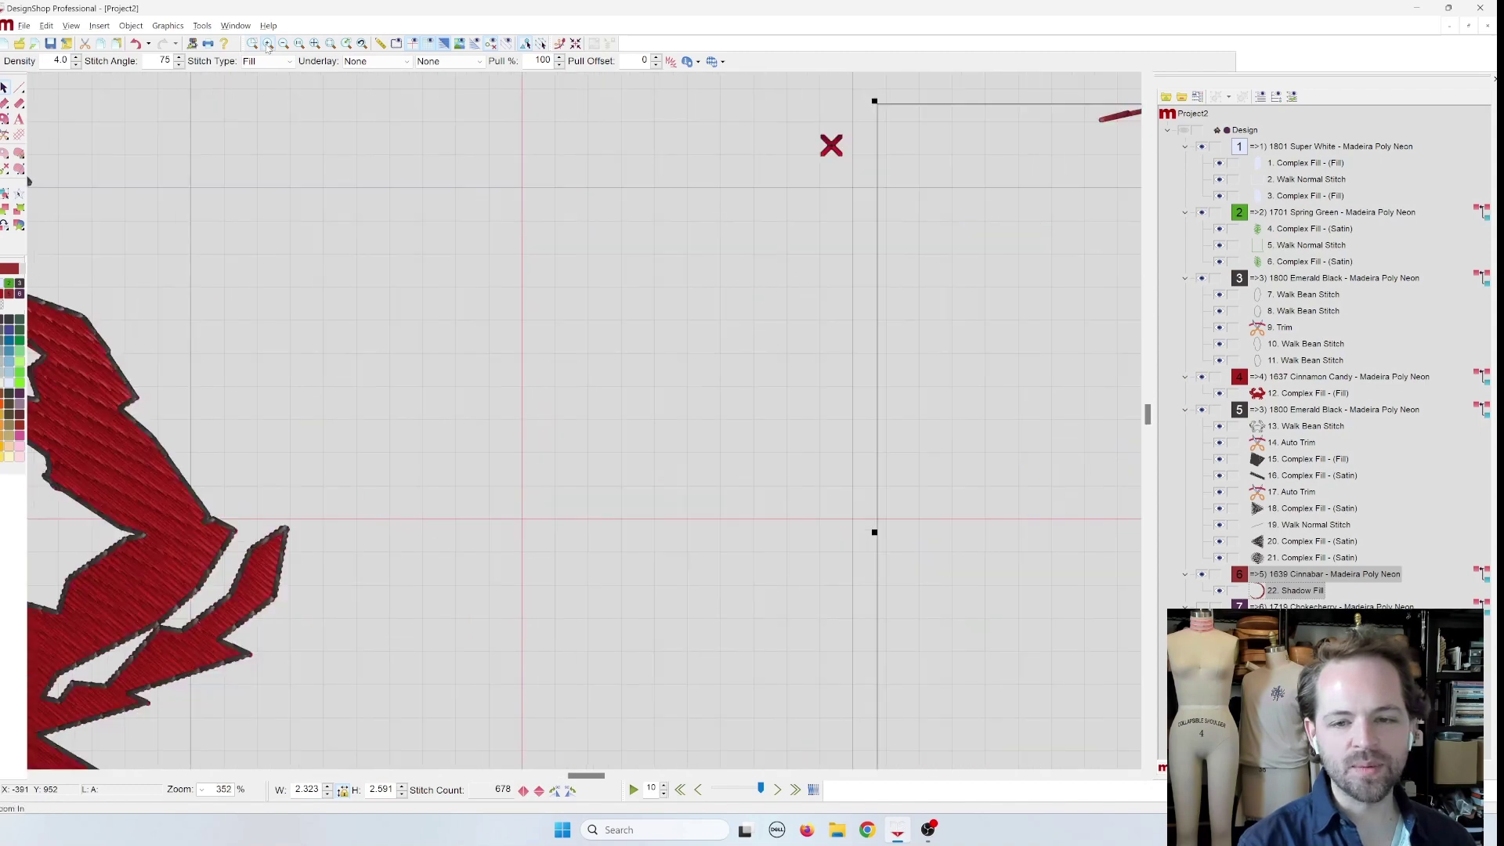
{"action": "scroll", "coordinate": [854, 388], "scroll_direction": "down", "scroll_amount": 3}
{"action": "scroll", "coordinate": [854, 388], "scroll_direction": "down", "scroll_amount": 3}
{"action": "scroll", "coordinate": [840, 376], "scroll_direction": "right", "scroll_amount": 6}
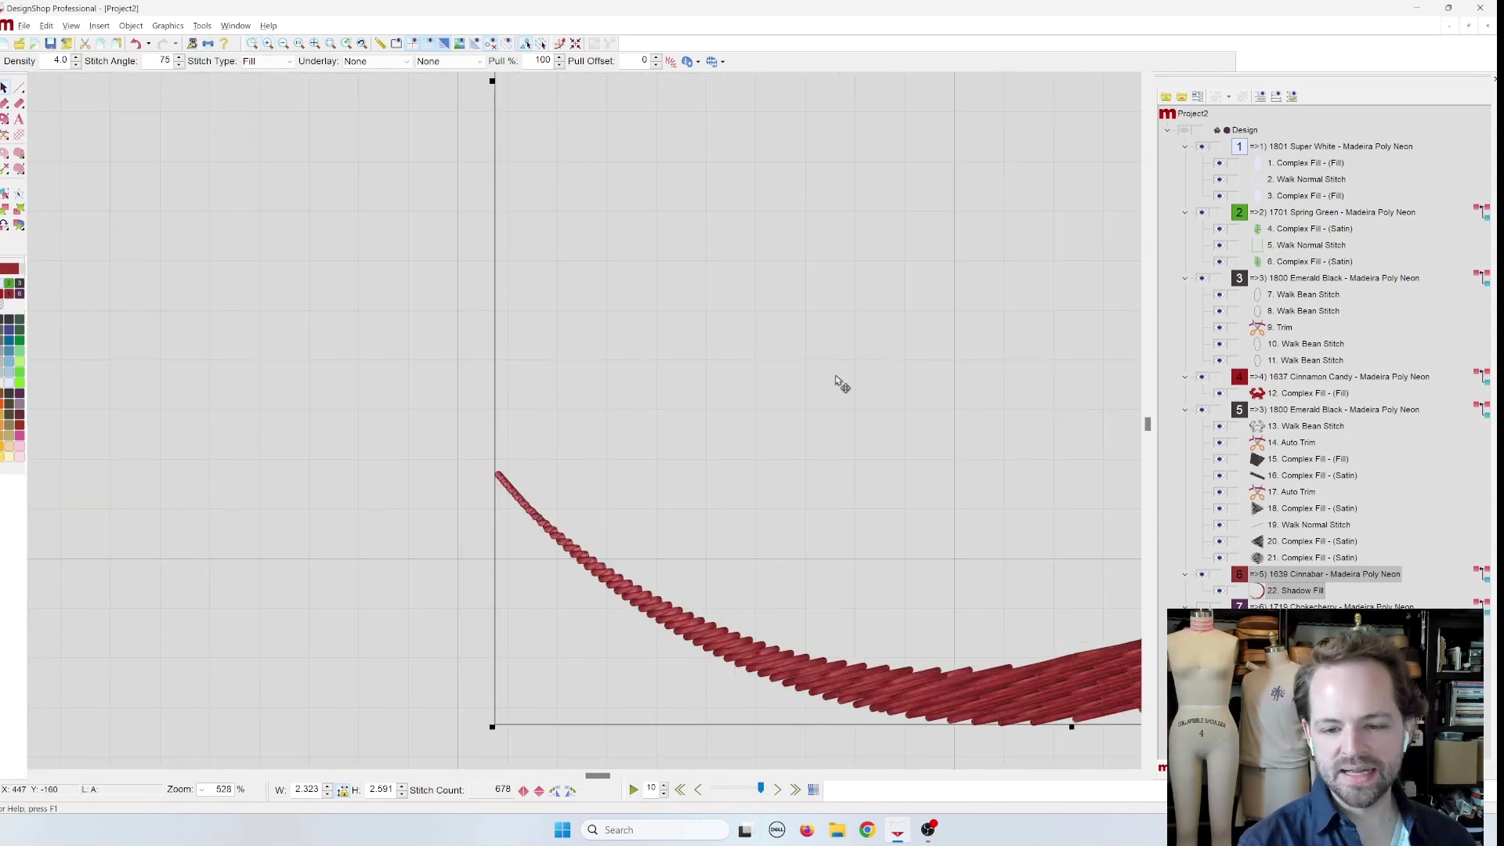
{"action": "scroll", "coordinate": [783, 399], "scroll_direction": "down", "scroll_amount": 1}
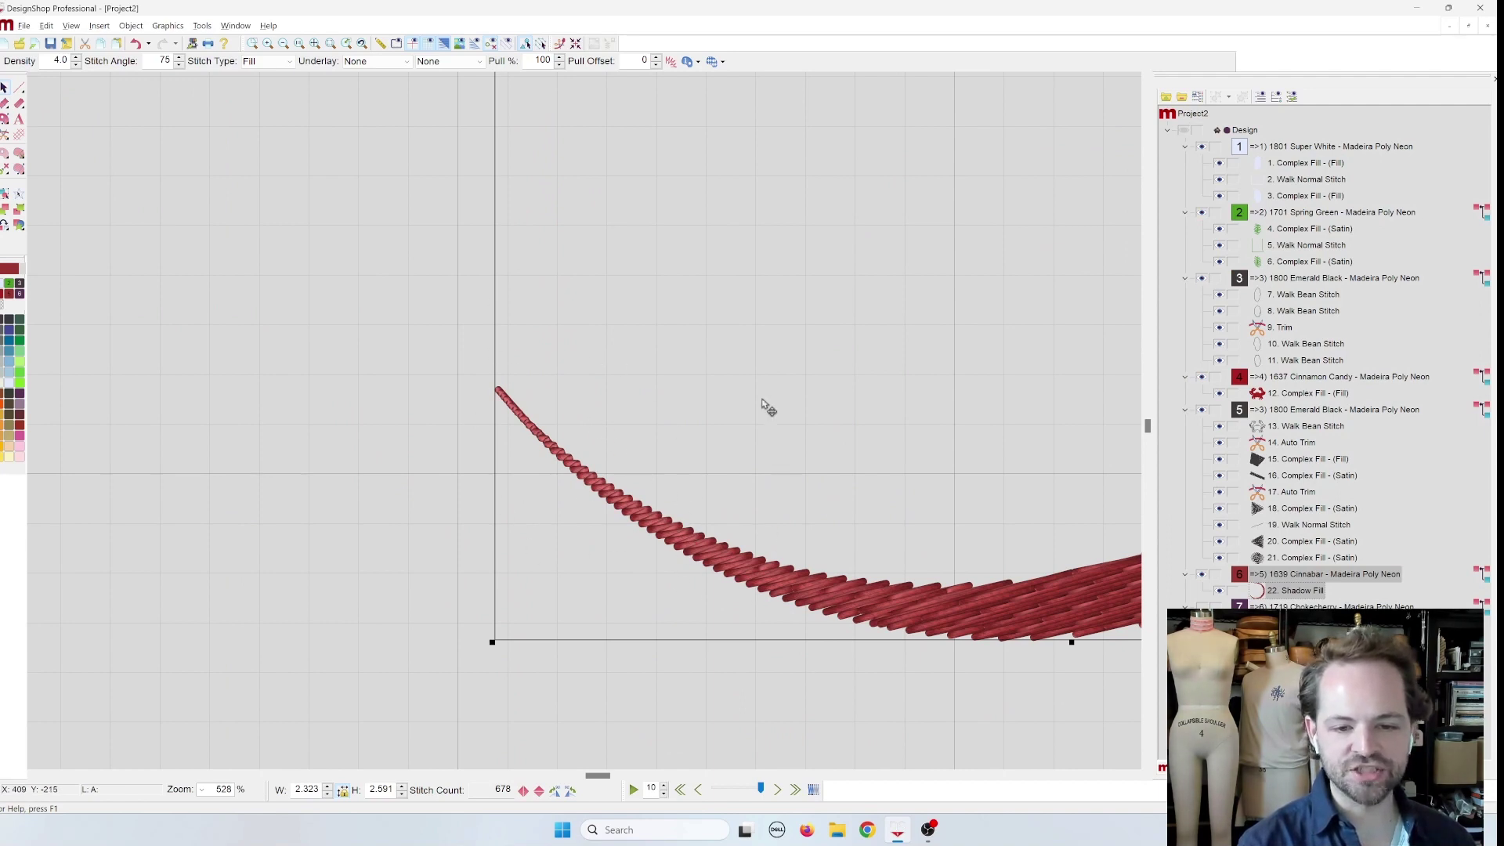
- Try moving the shadow farther away from the circle, and undo the move
{"action": "left_click", "coordinate": [322, 304]}
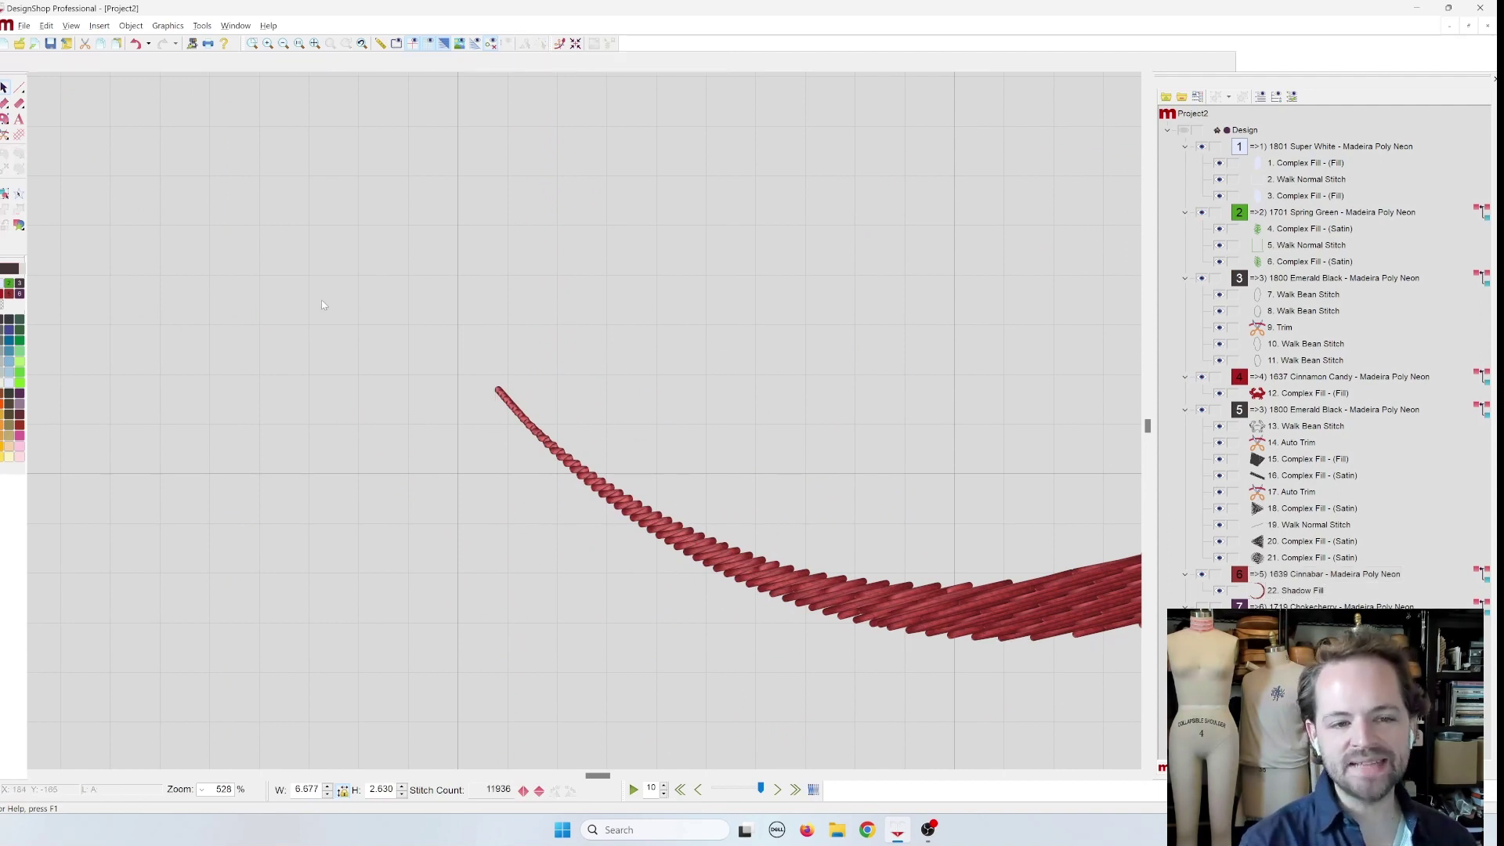
{"action": "left_click", "coordinate": [911, 605]}
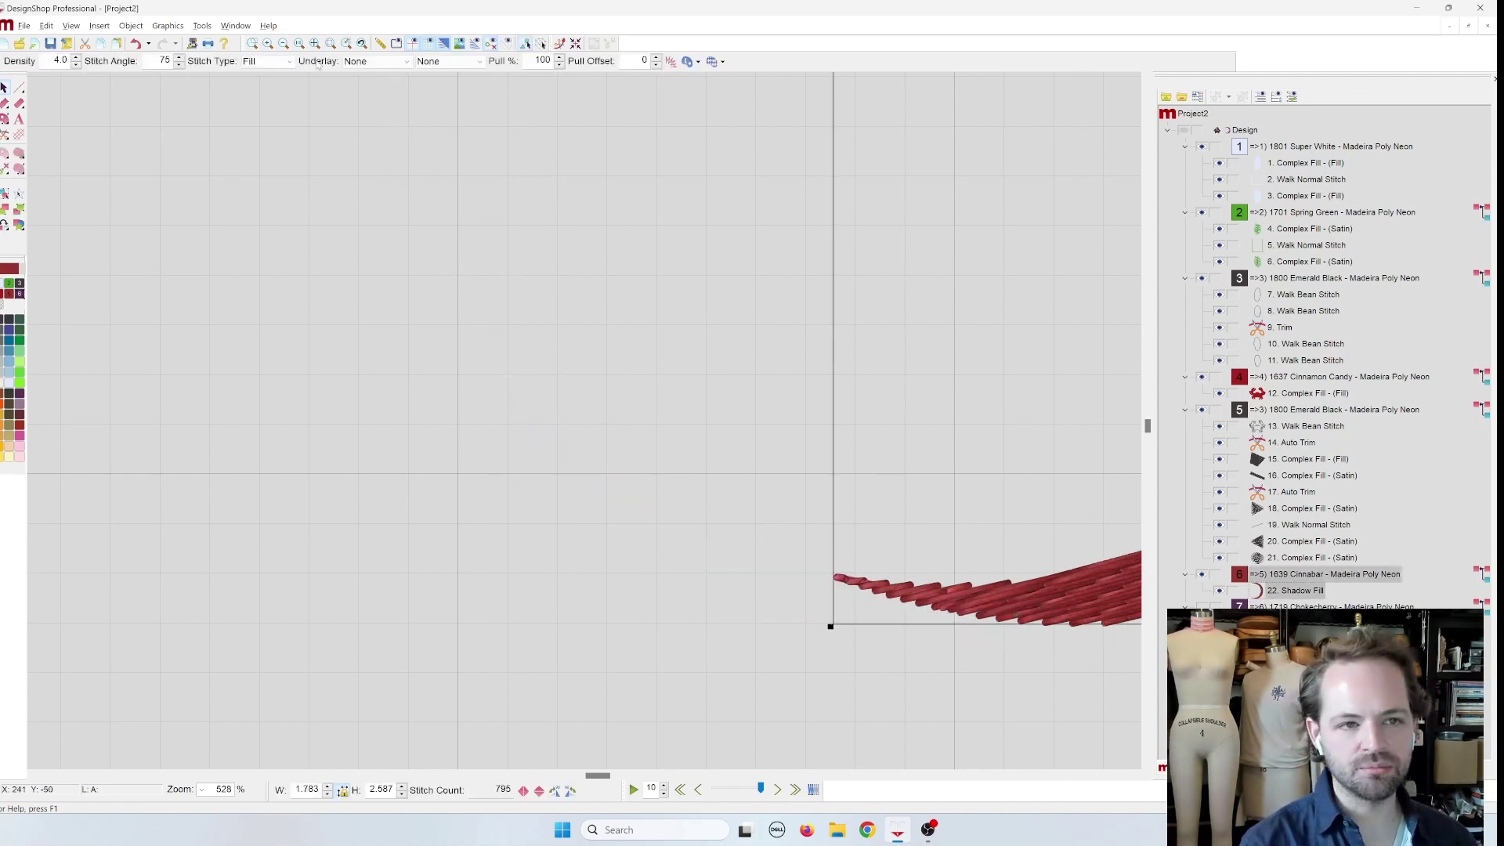
{"action": "left_click", "coordinate": [135, 43]}
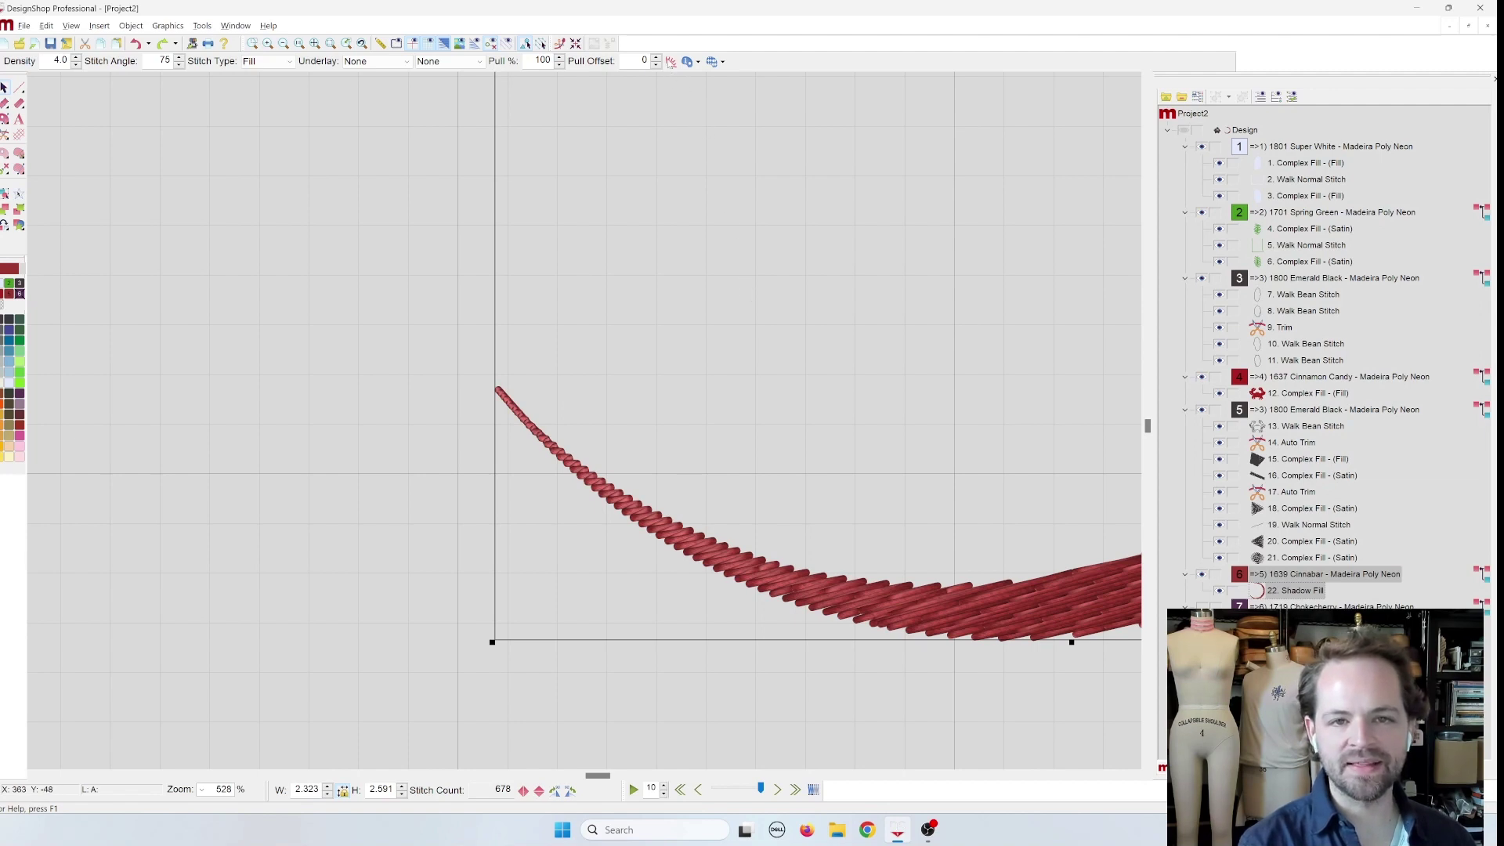
- Set the shadow fill's pull offset to 2 and view the whole design with the purple circle shown
{"action": "left_click", "coordinate": [657, 58]}
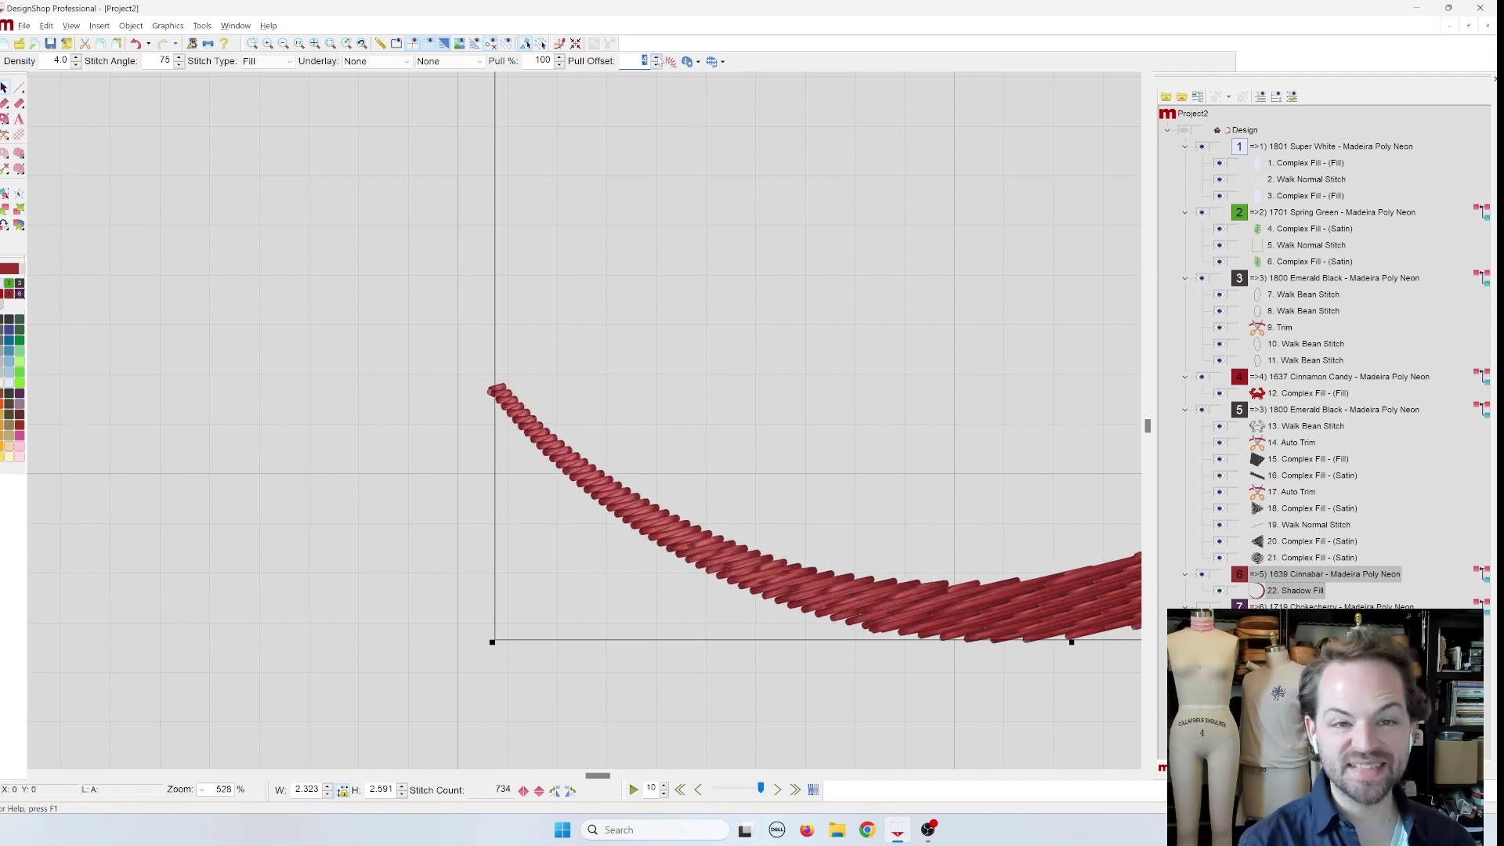
{"action": "left_click", "coordinate": [657, 57]}
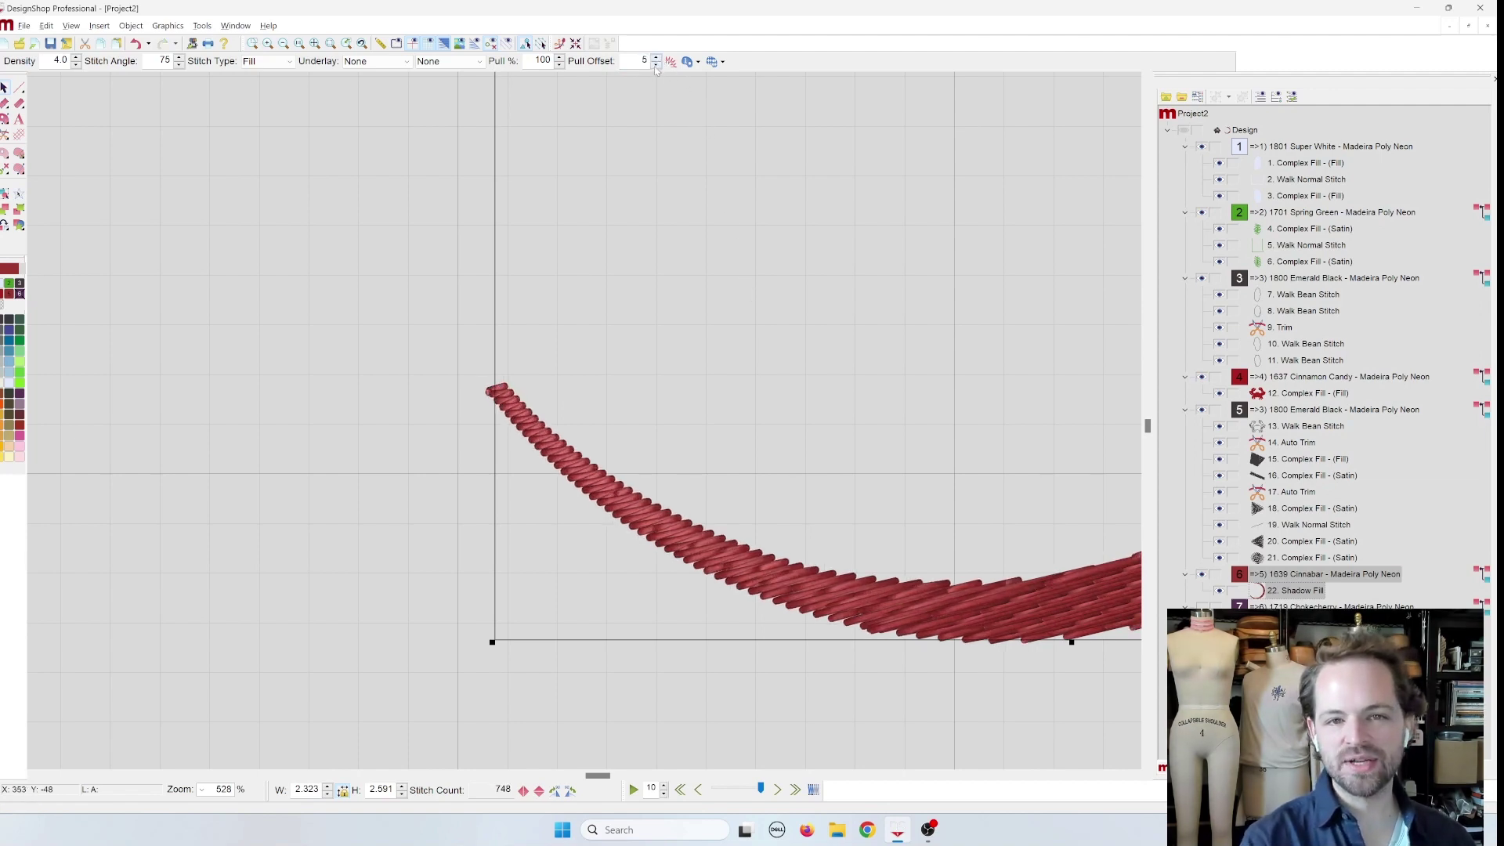
{"action": "left_click", "coordinate": [656, 66]}
{"action": "left_click", "coordinate": [656, 66]}
{"action": "left_click", "coordinate": [656, 66]}
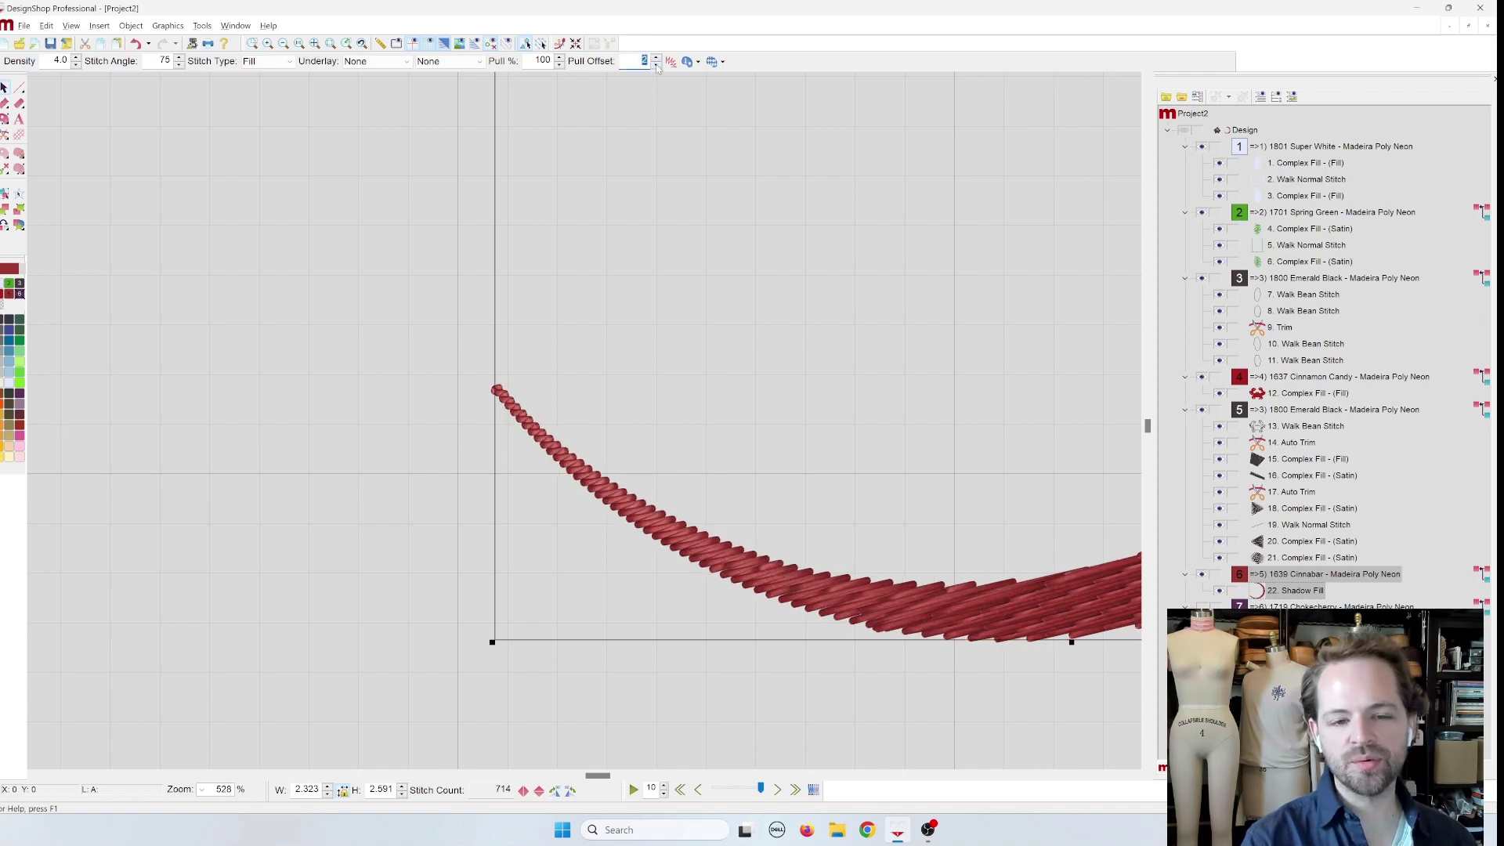
{"action": "left_click", "coordinate": [315, 44]}
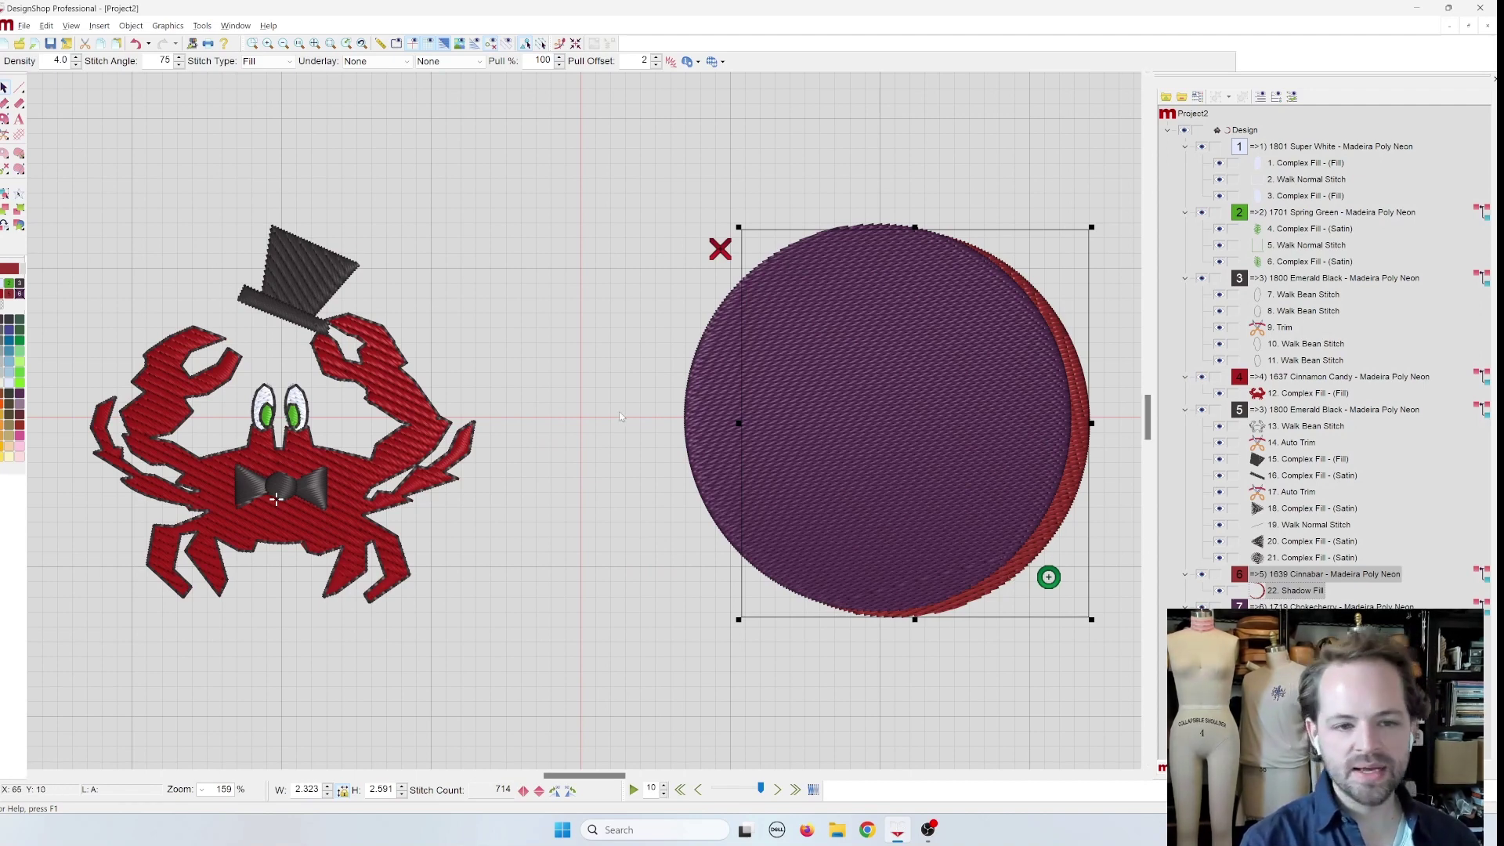
{"action": "left_click", "coordinate": [595, 413]}
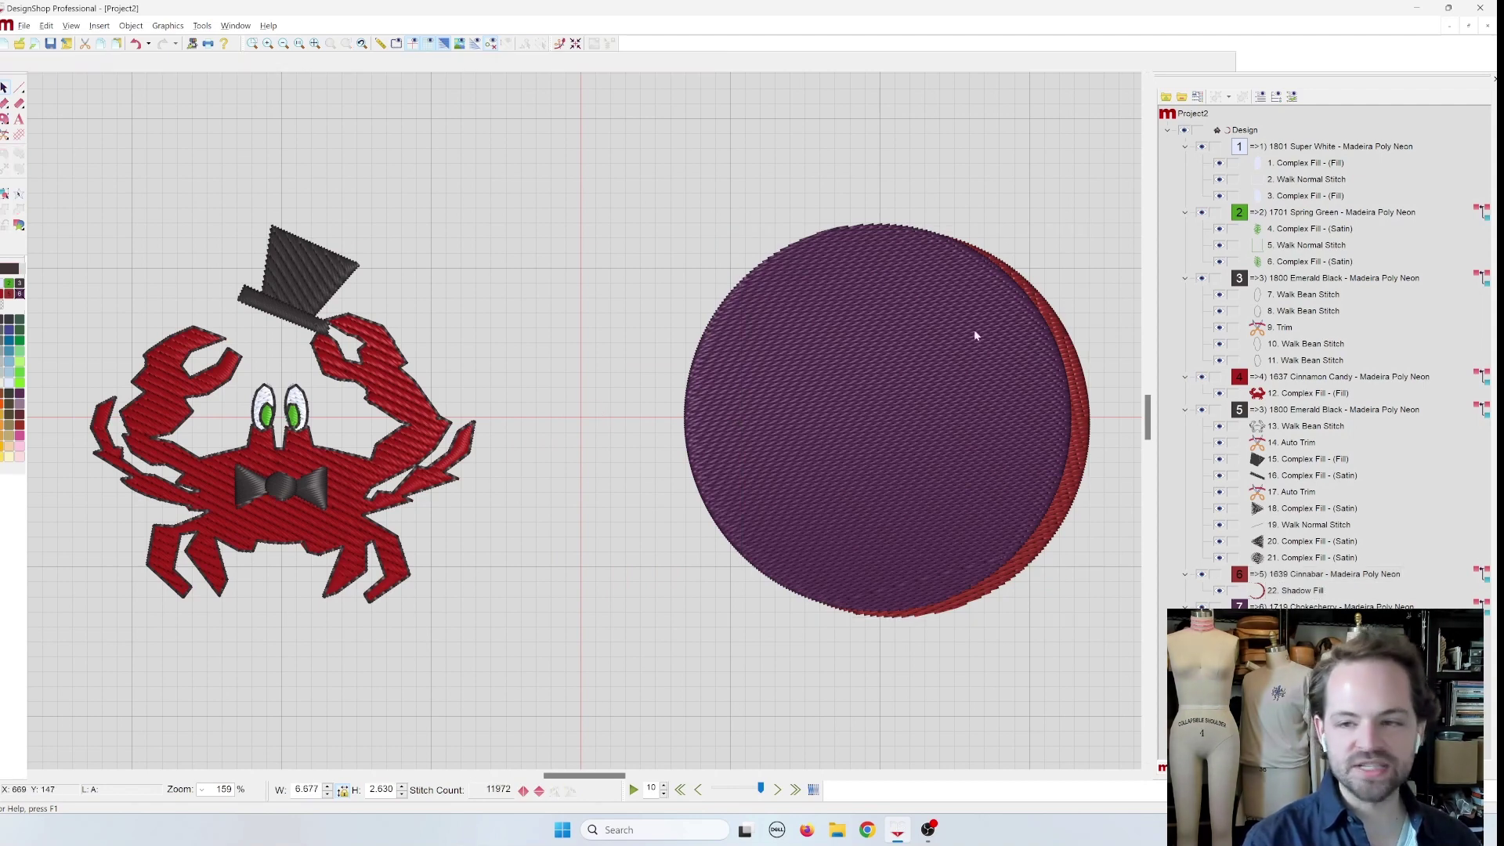
- Delete the purple circle and its shadow fill from the design
{"action": "left_click", "coordinate": [1245, 131]}
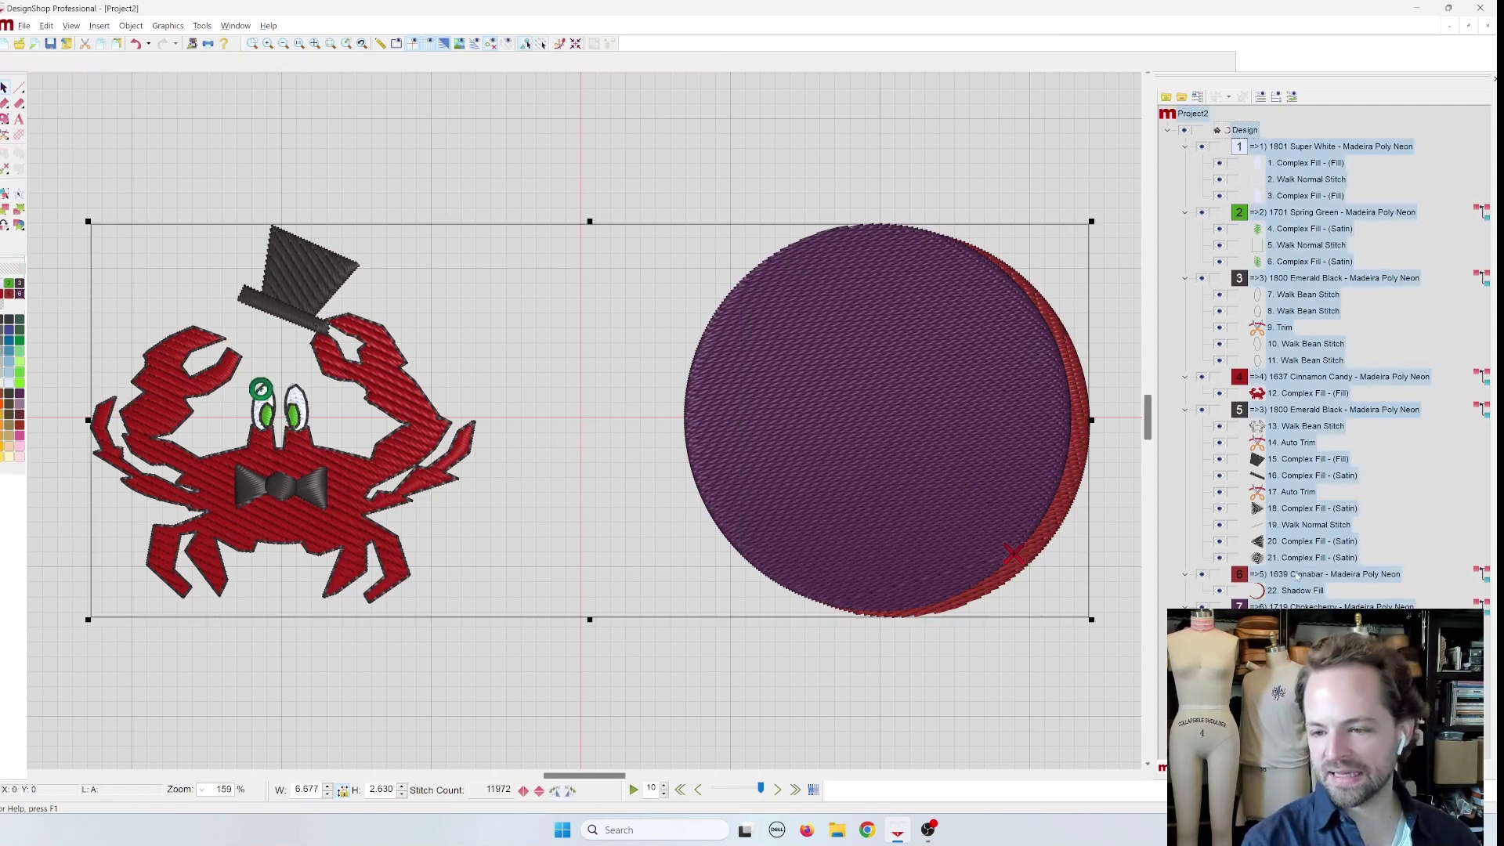
{"action": "left_click", "coordinate": [1294, 590]}
{"action": "left_click", "coordinate": [1302, 623], "text": "ctrl"}
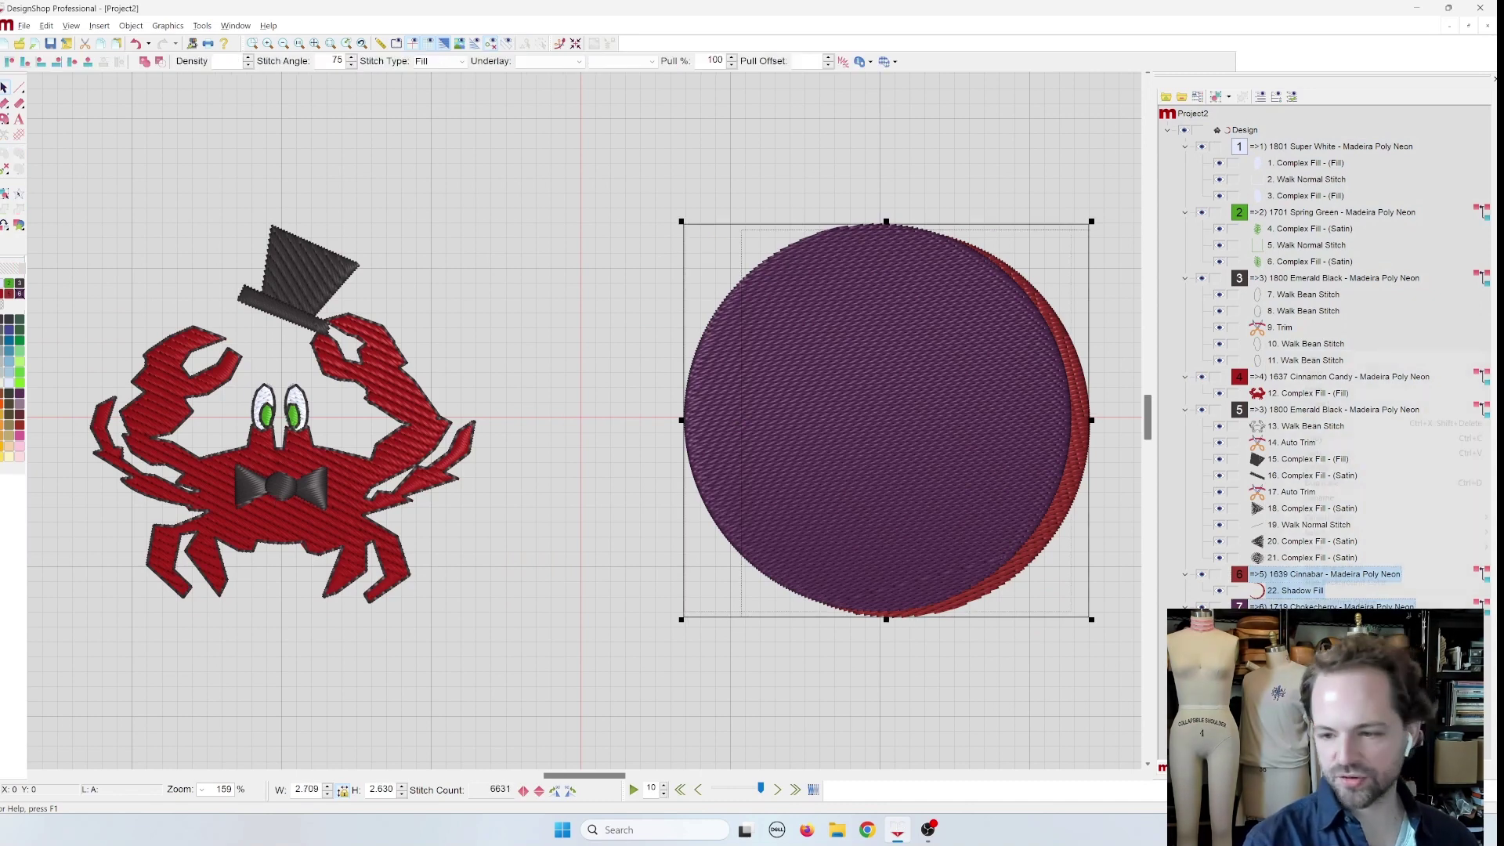
{"action": "right_click", "coordinate": [1307, 621]}
{"action": "left_click", "coordinate": [1335, 470]}
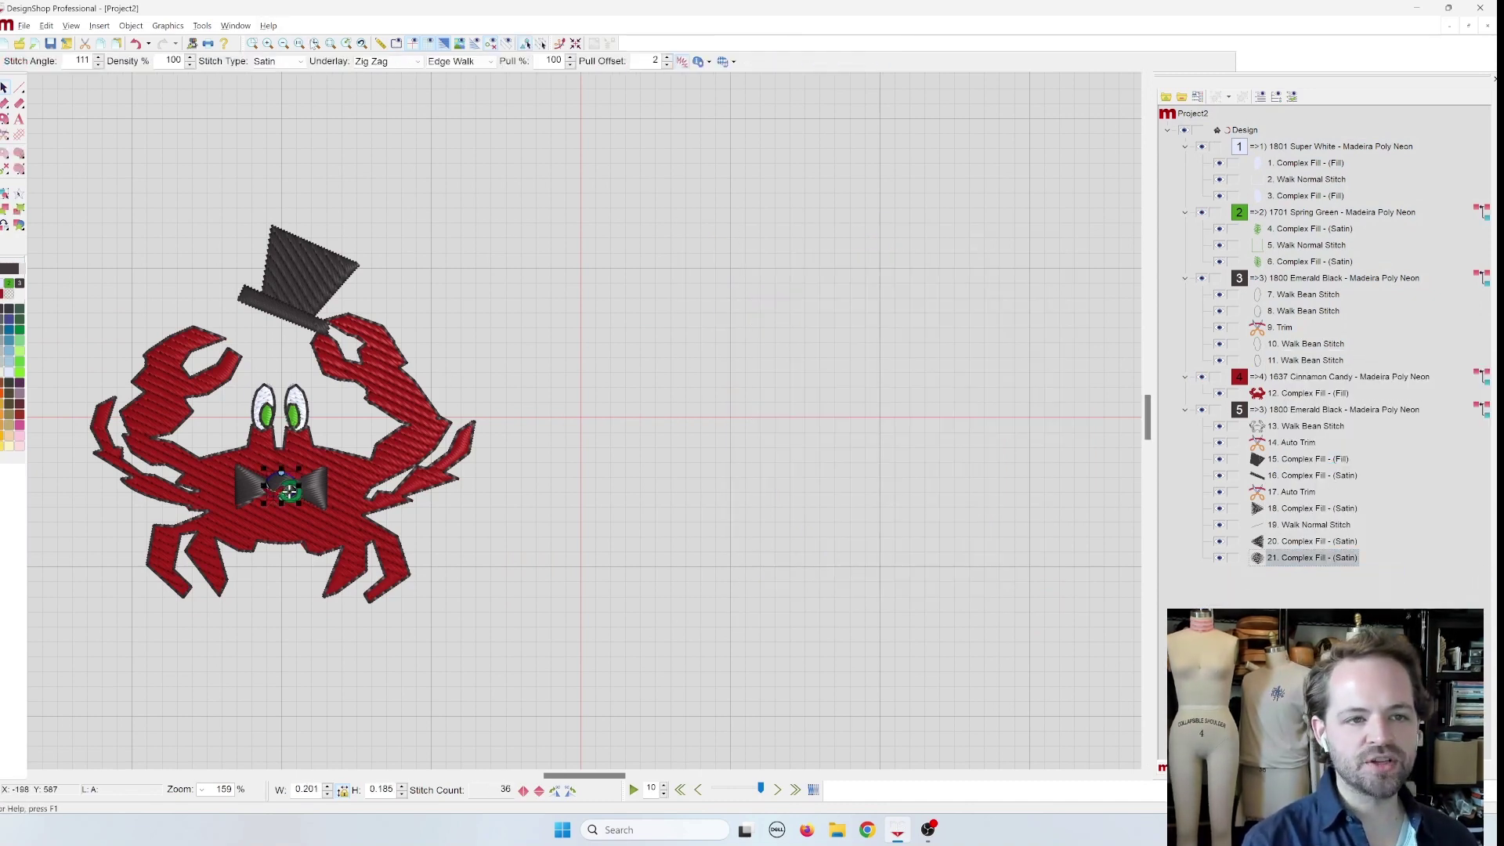
- Select the entire crab design and check whether the Shadow command is available for it
{"action": "scroll", "coordinate": [844, 248], "scroll_direction": "up", "scroll_amount": 1}
{"action": "left_click", "coordinate": [1254, 128]}
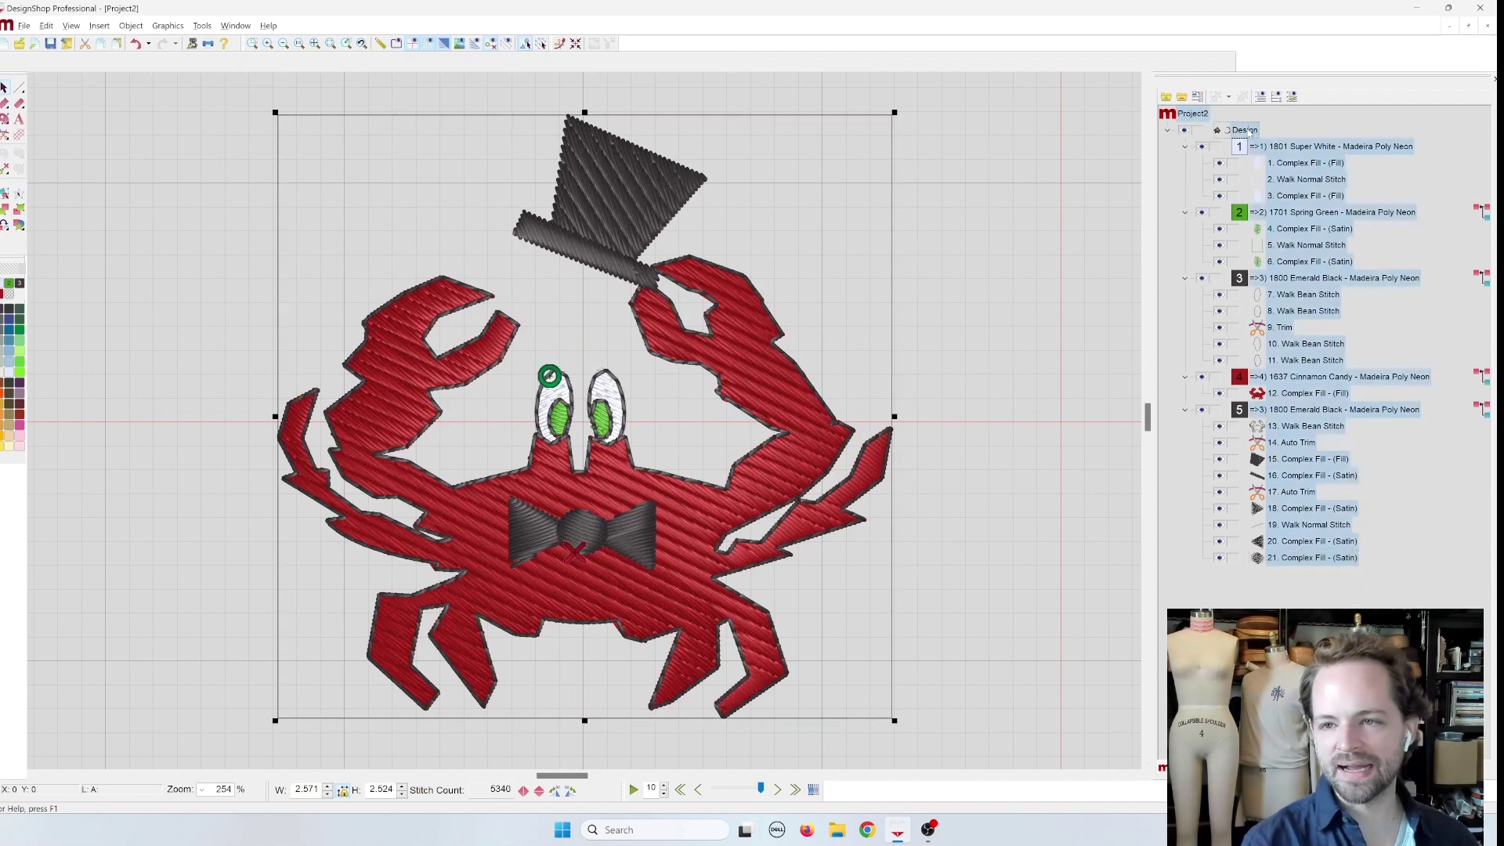
{"action": "left_click", "coordinate": [130, 26]}
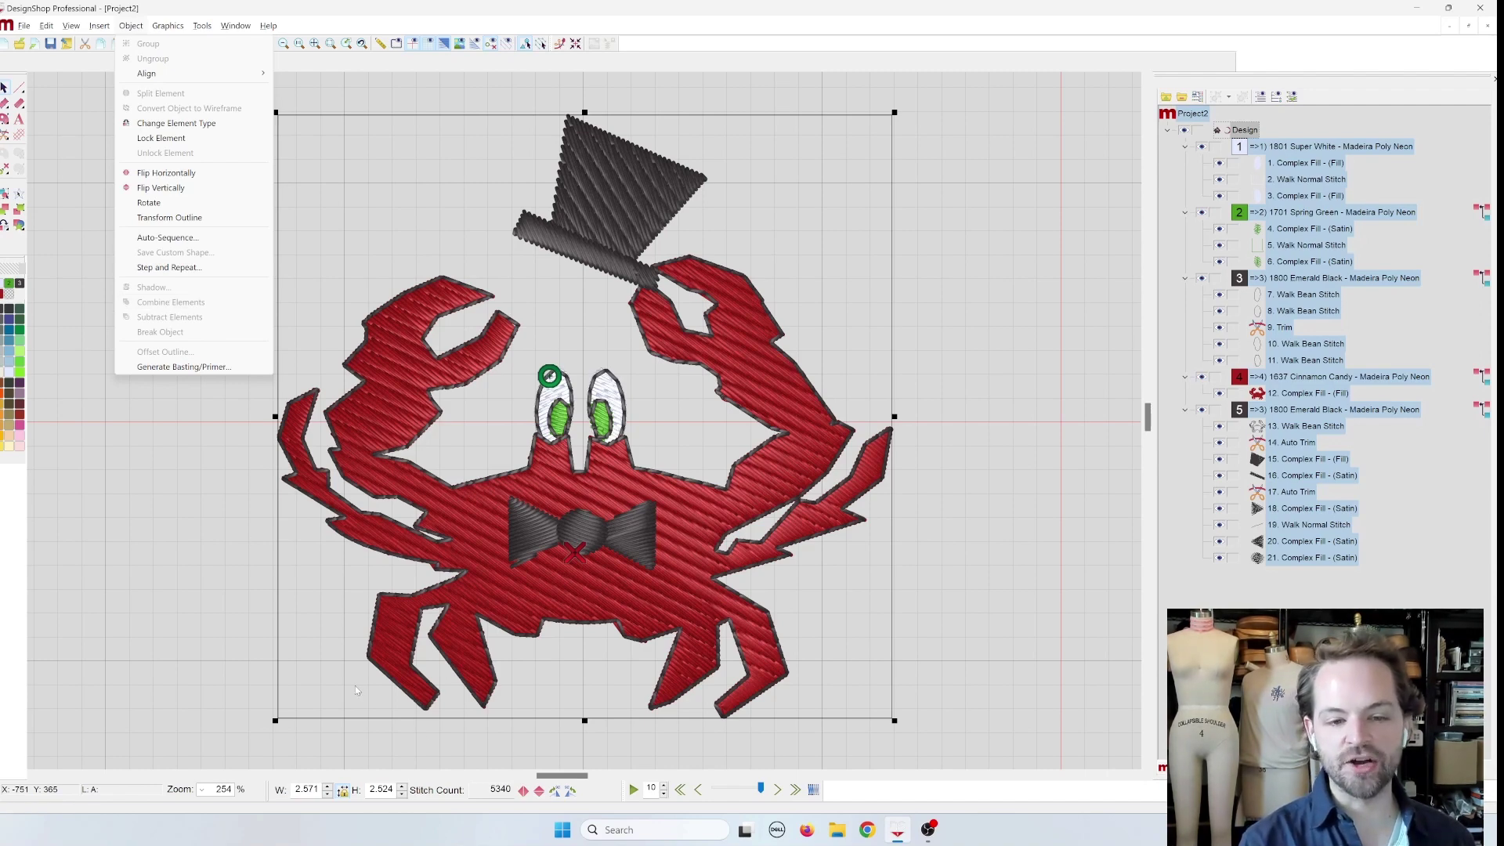
{"action": "left_click", "coordinate": [1059, 242]}
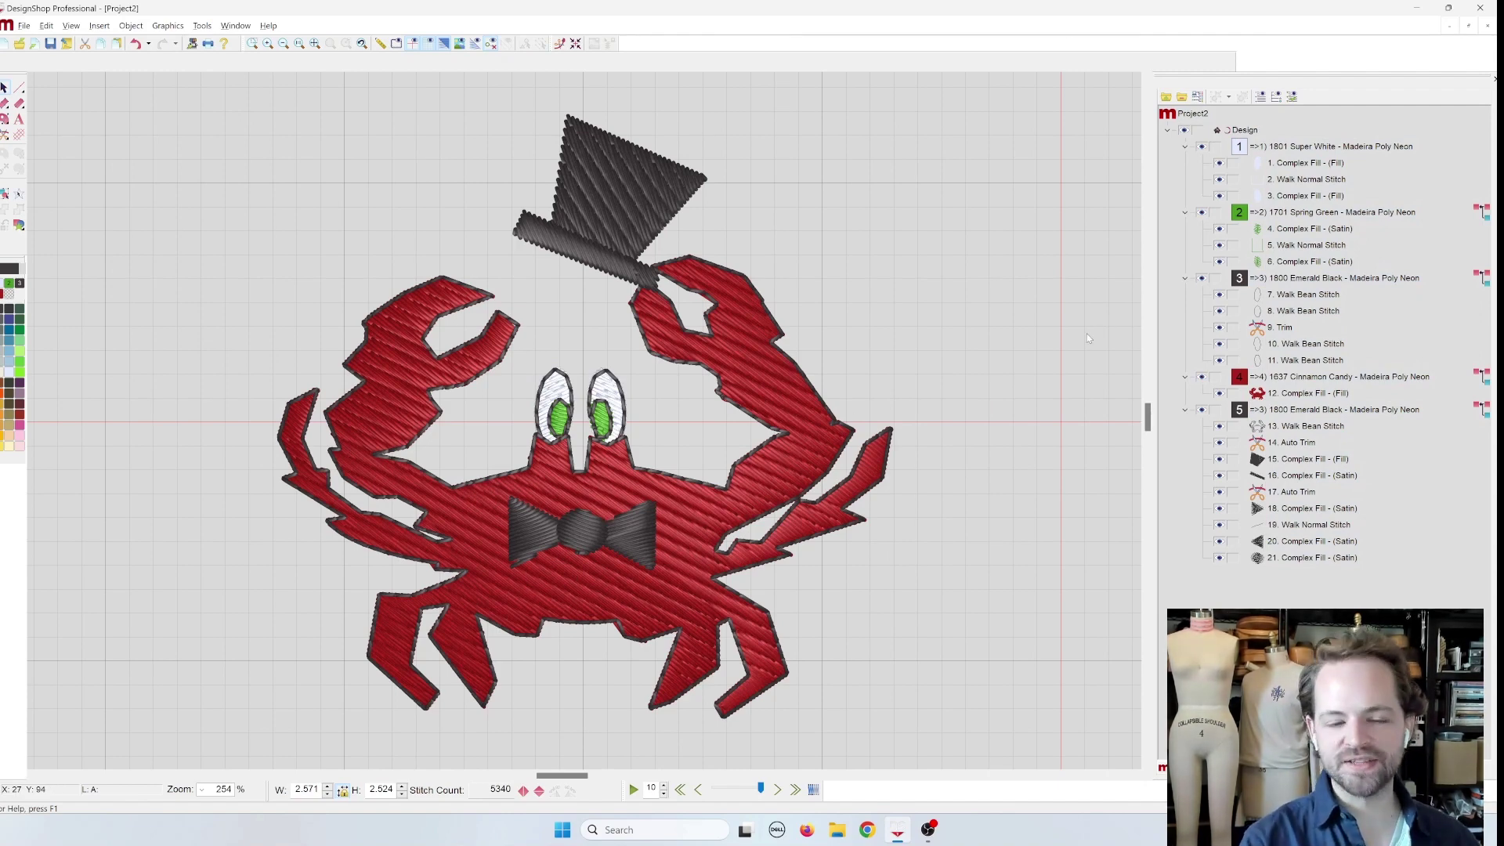
- Inspect the fill objects of the hat, its brim and the crab's red body one at a time
{"action": "left_click", "coordinate": [609, 183]}
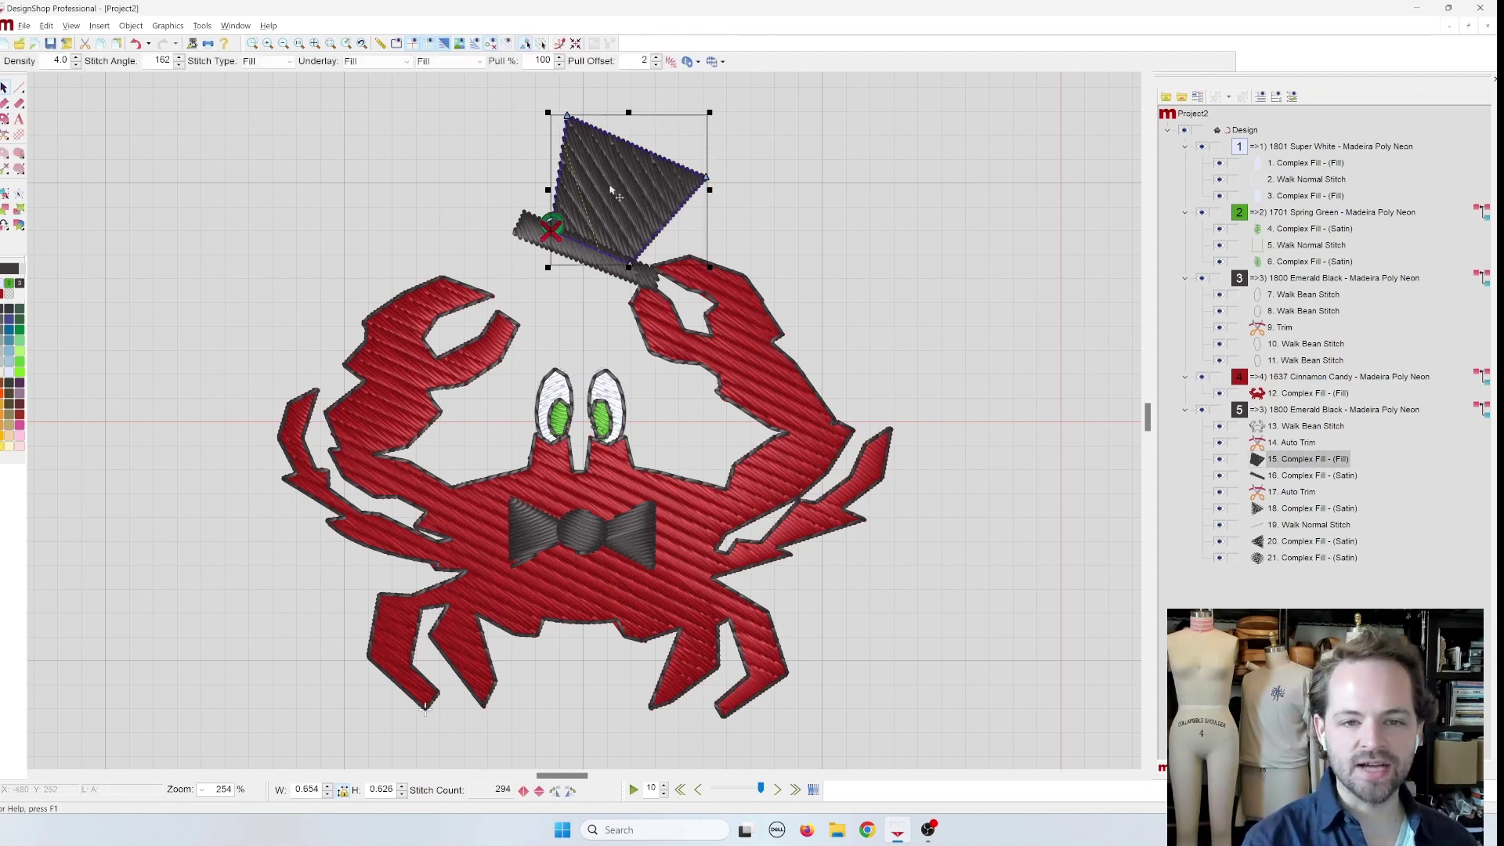
{"action": "left_click", "coordinate": [520, 229]}
{"action": "left_click", "coordinate": [676, 519]}
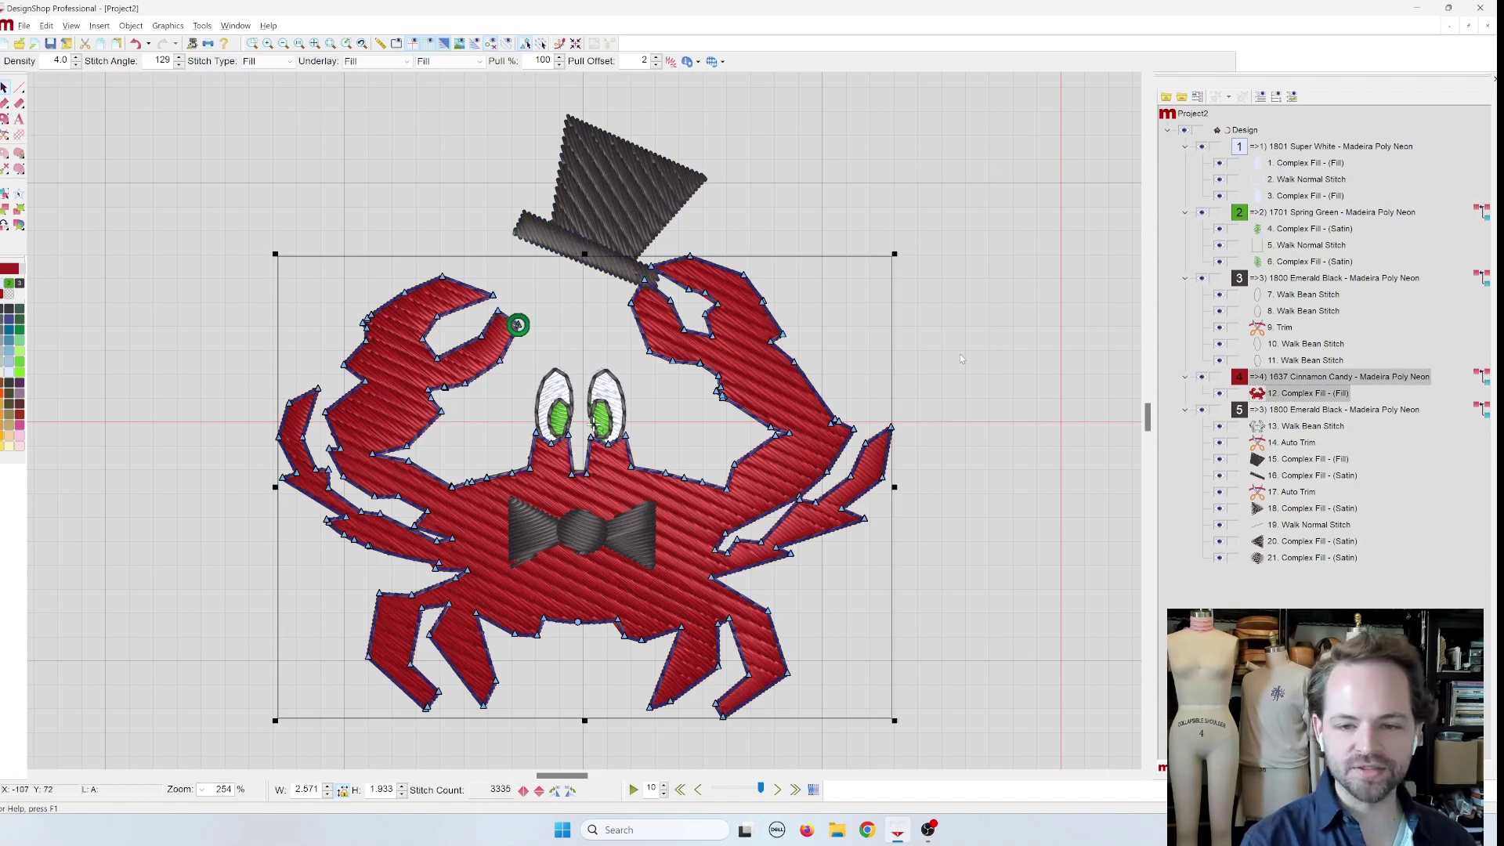
{"action": "left_click", "coordinate": [1102, 242]}
- Create one fill shadow for the eye whites, crab body, hat and hat brim, angled -45 degrees with a 25 pt offset and a color change
{"action": "left_click", "coordinate": [1306, 162]}
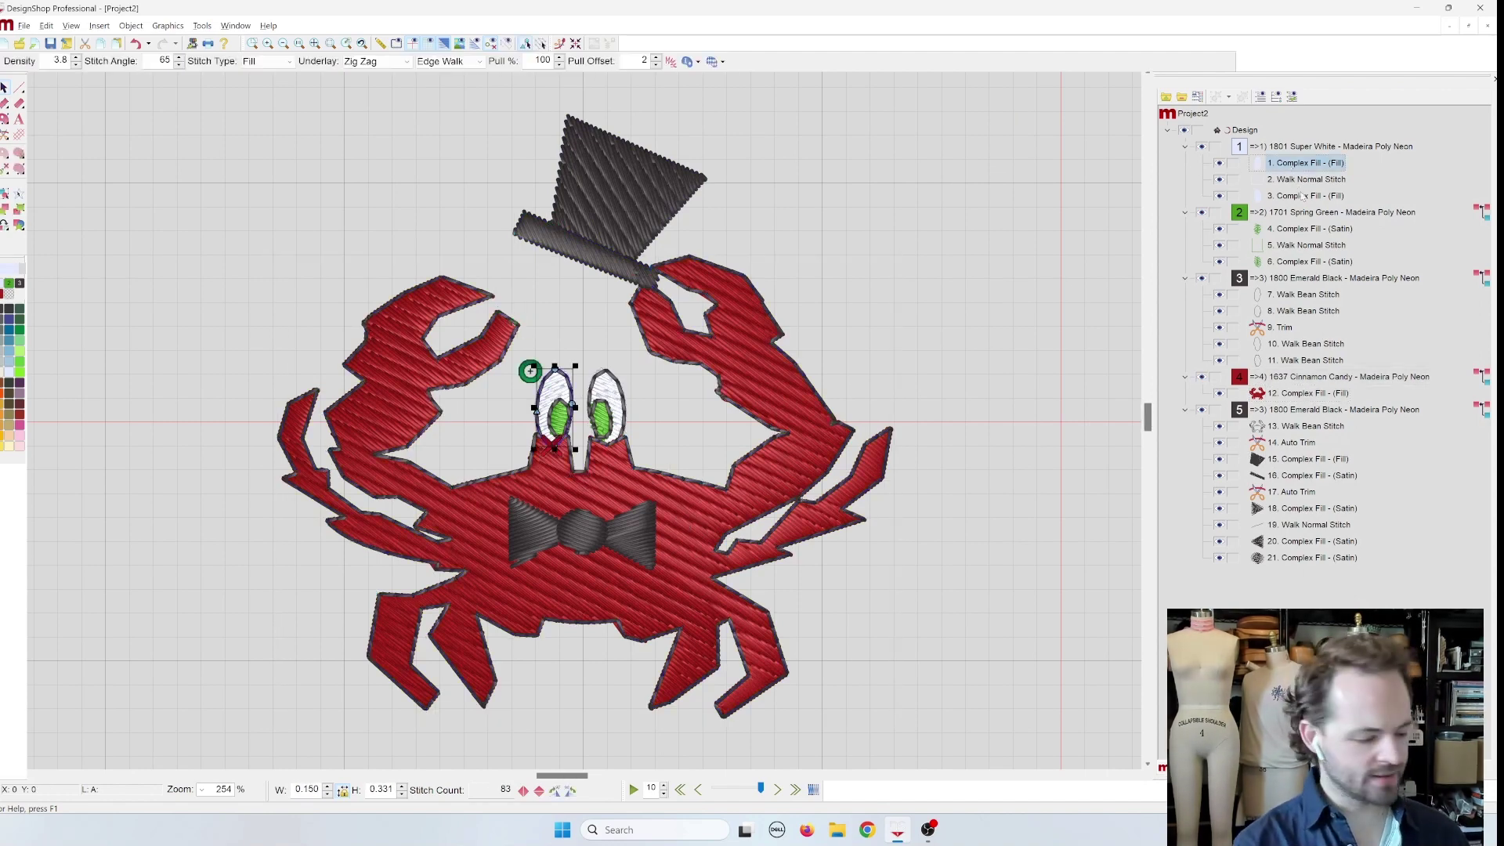
{"action": "left_click", "coordinate": [1303, 196], "text": "ctrl"}
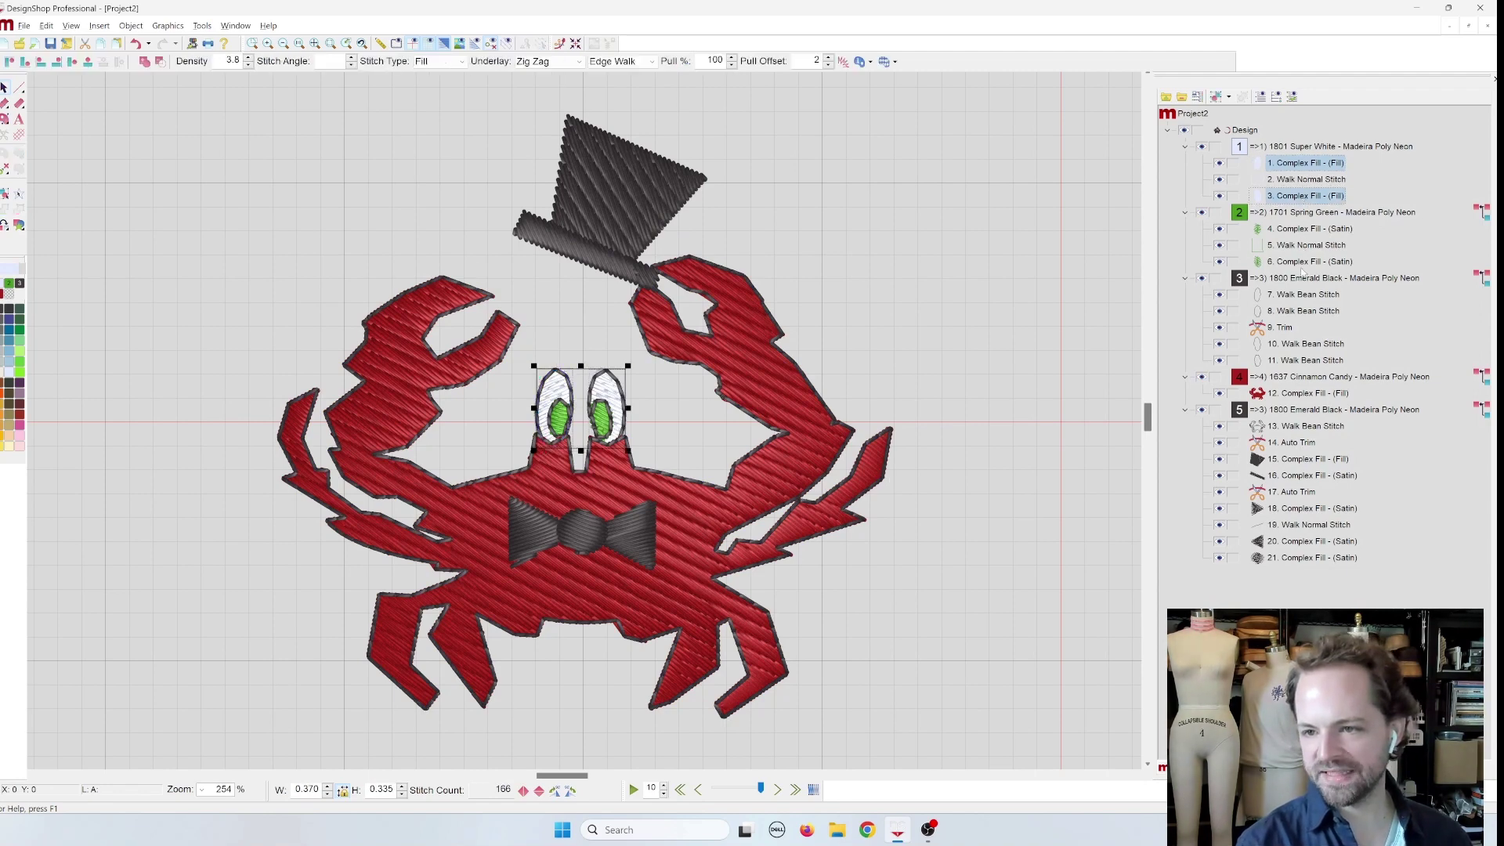
{"action": "left_click", "coordinate": [1278, 393], "text": "ctrl"}
{"action": "left_click", "coordinate": [1282, 462], "text": "ctrl"}
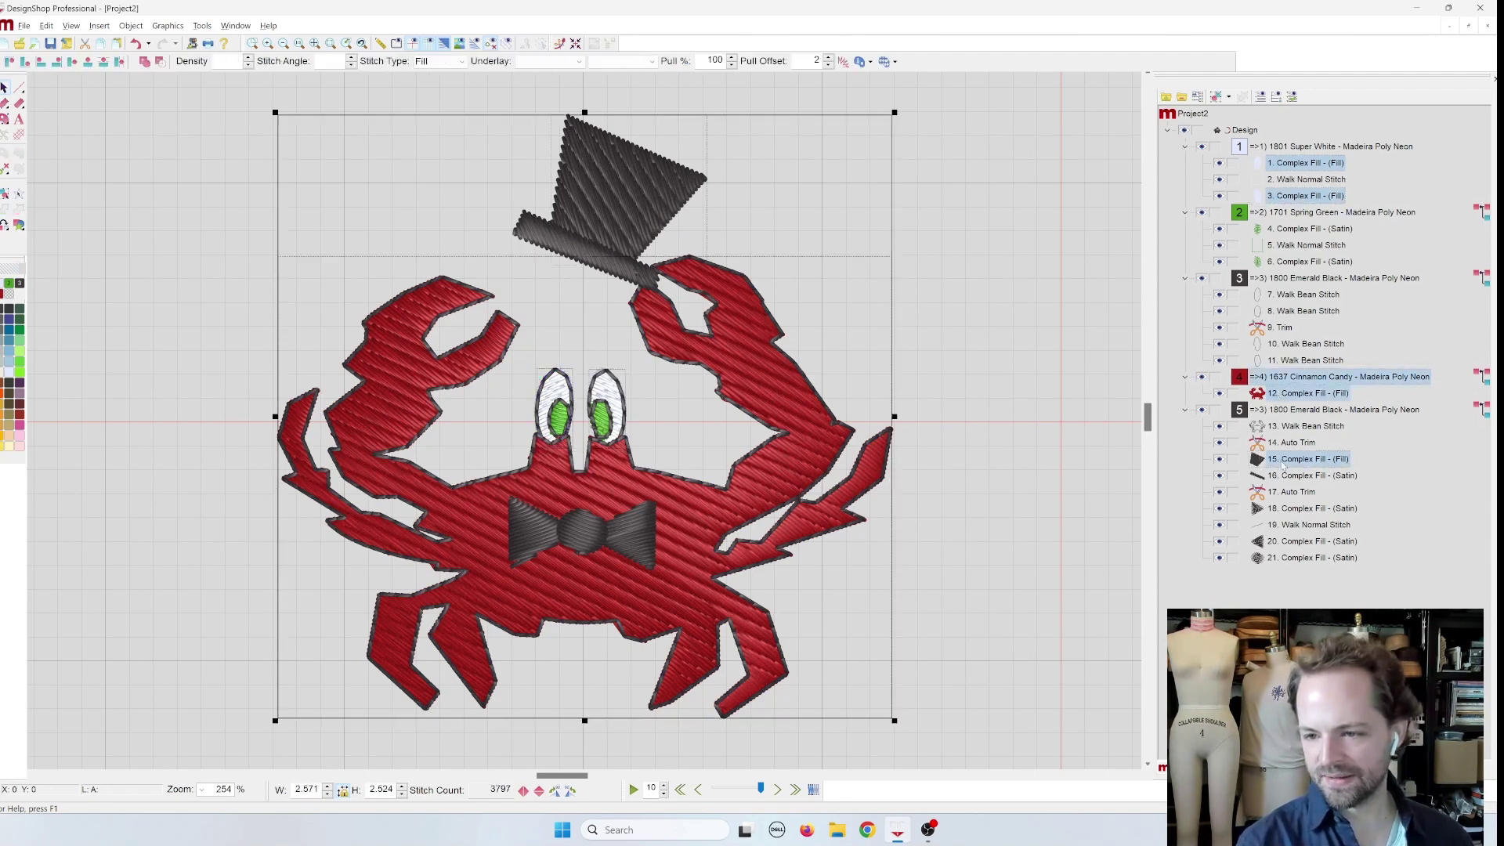
{"action": "left_click", "coordinate": [1295, 480], "text": "ctrl"}
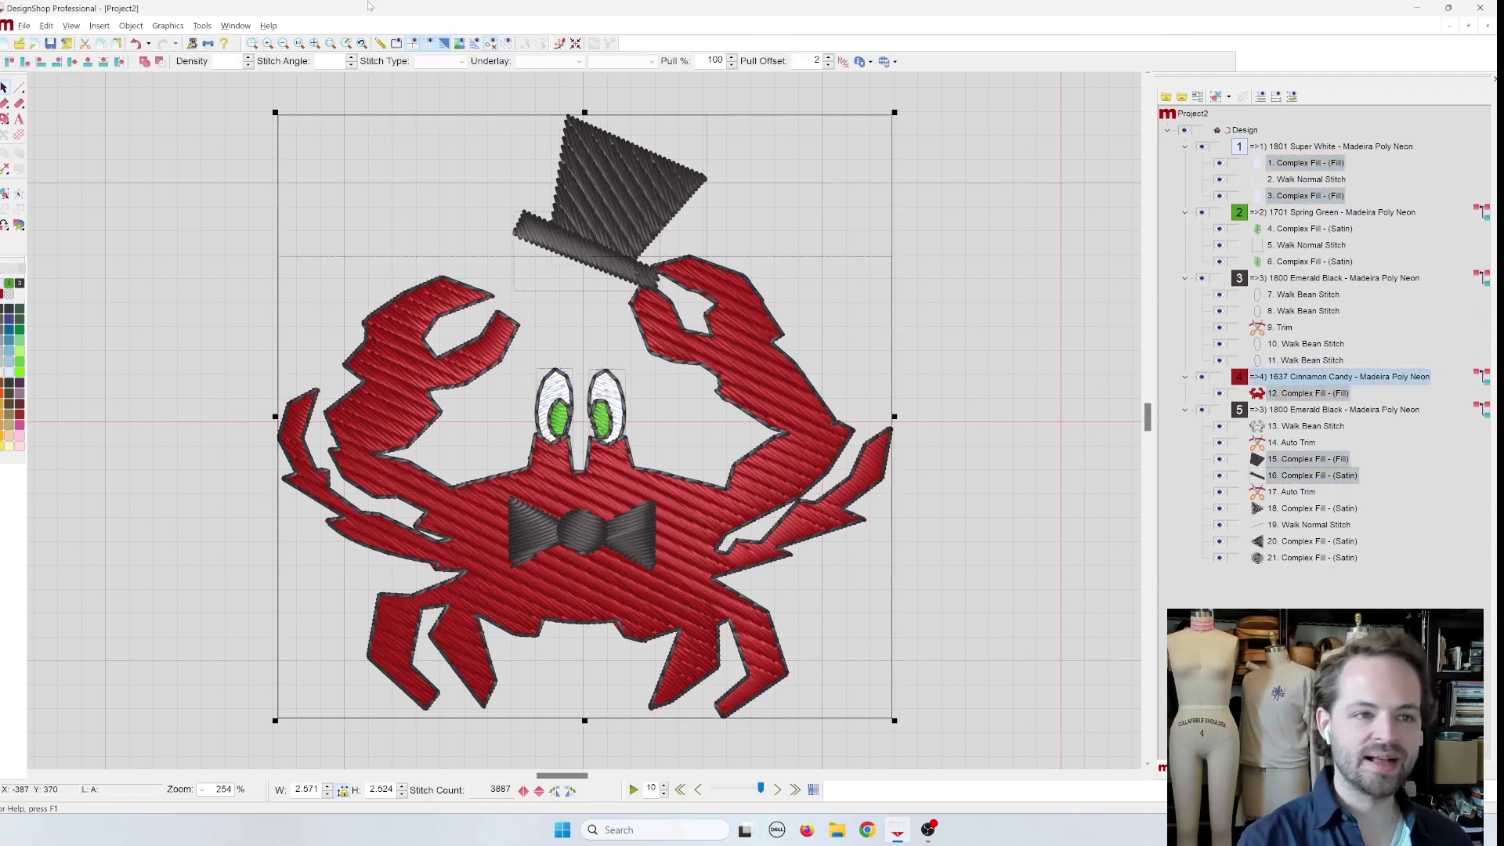
{"action": "left_click", "coordinate": [130, 25]}
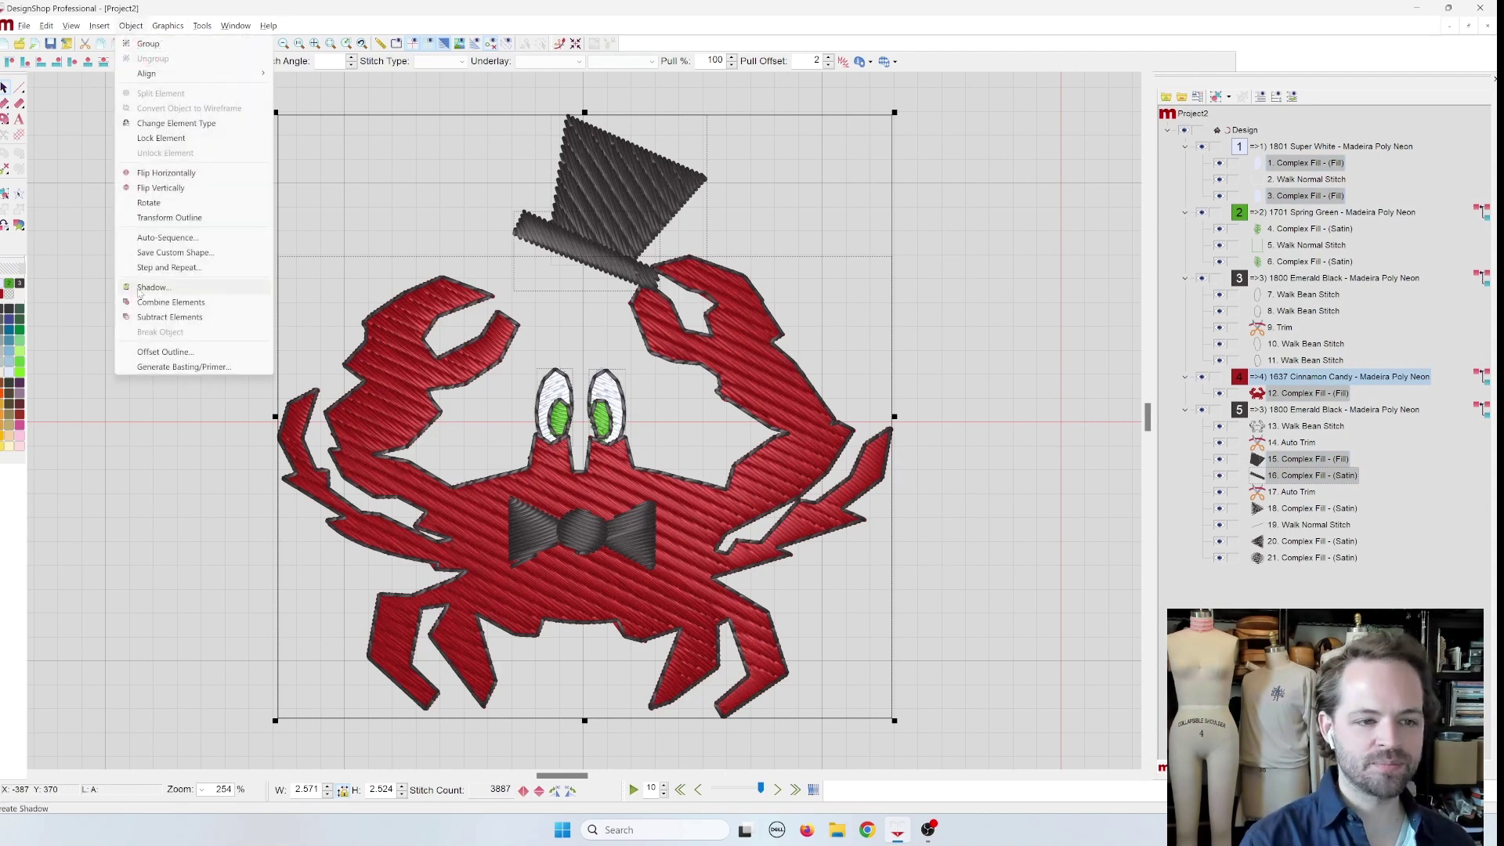
{"action": "left_click", "coordinate": [152, 288]}
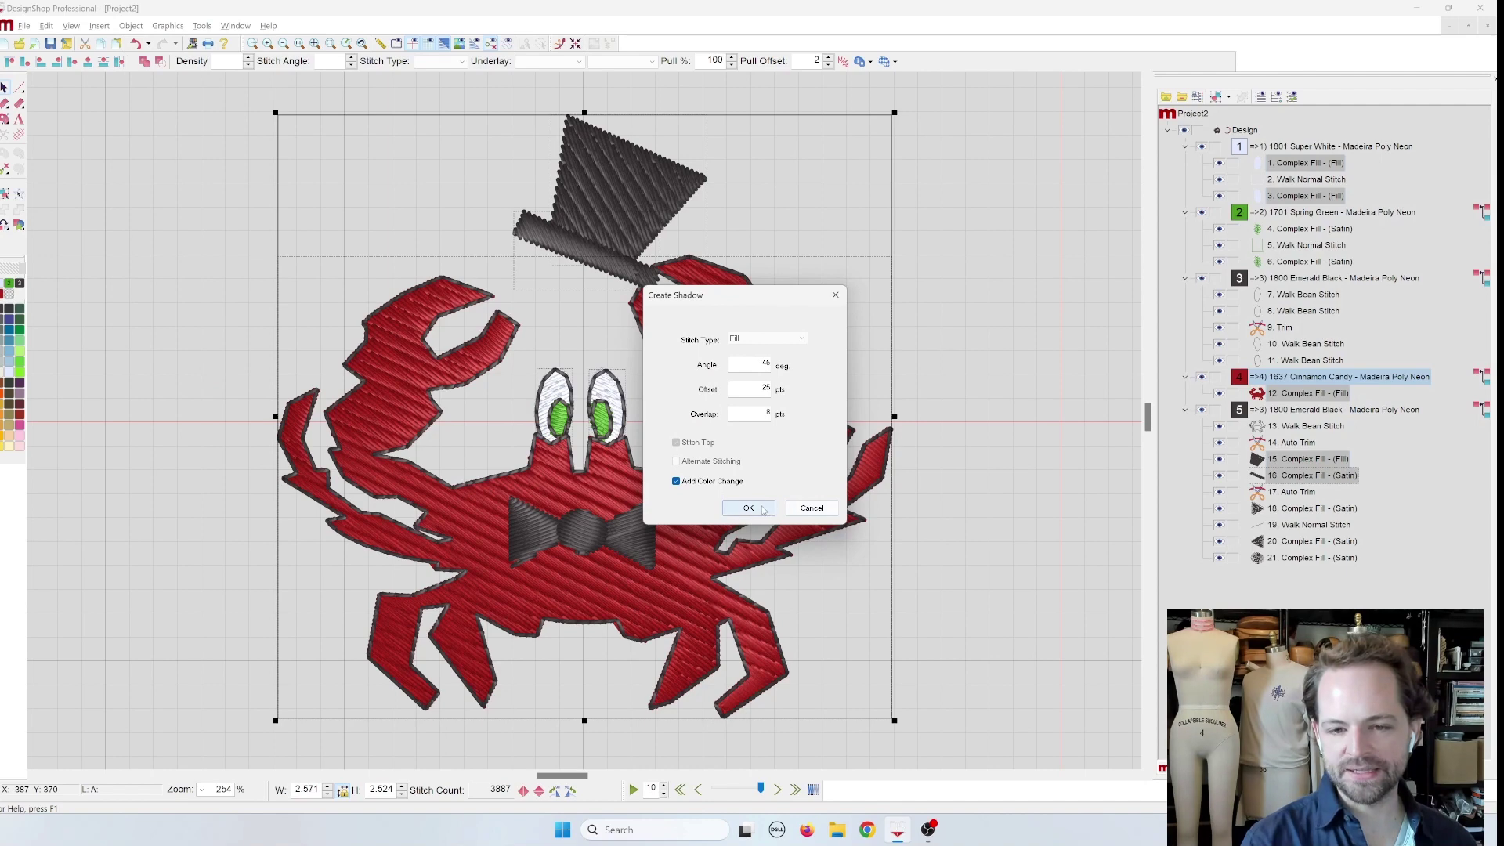
{"action": "left_click", "coordinate": [764, 510]}
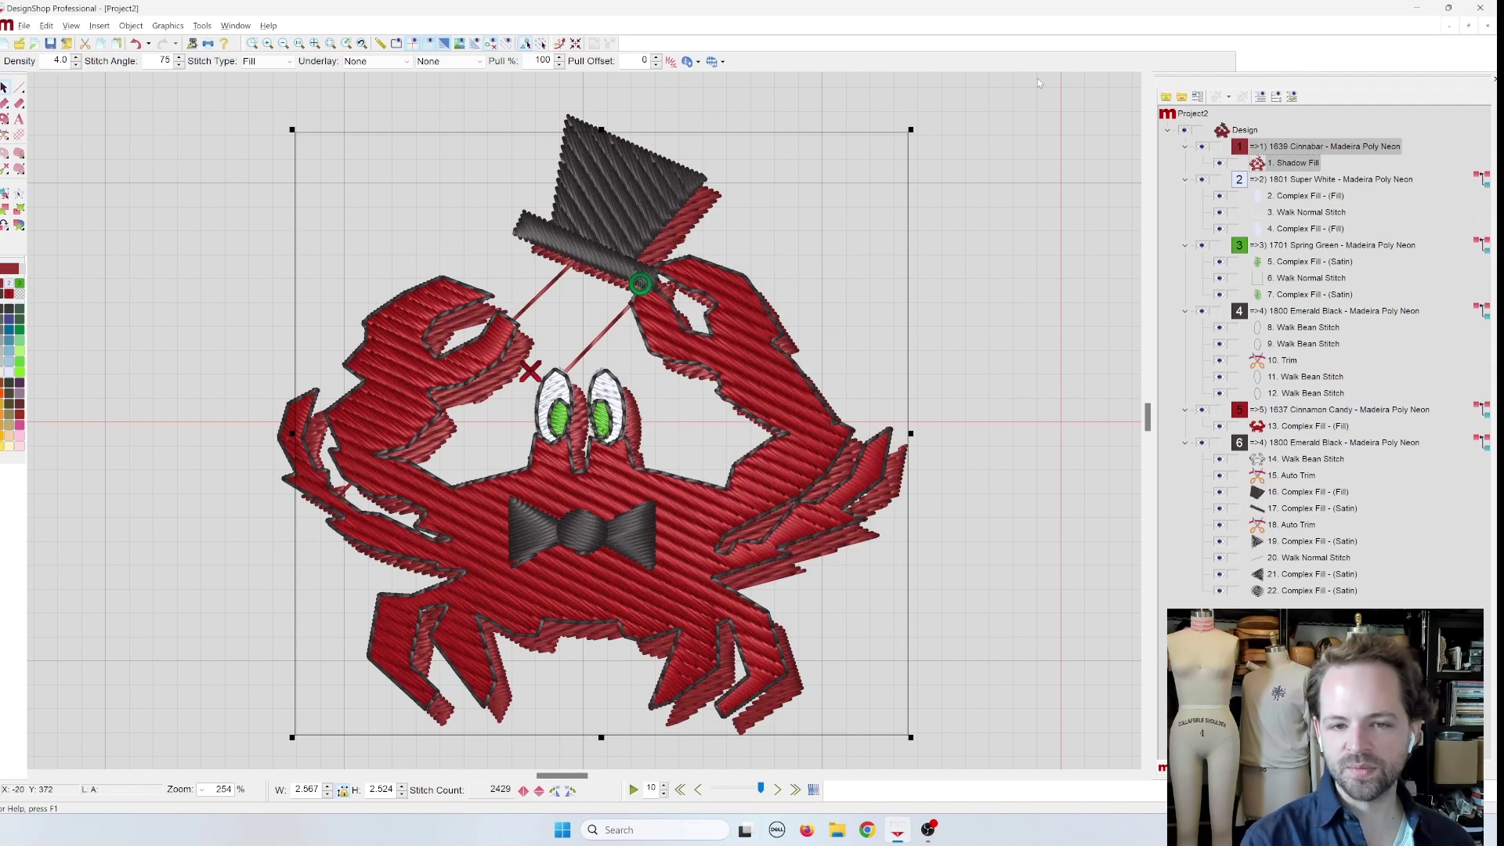
- Recolor the crab's shadow fill to the dark purple thread 1719 Chokecherry
{"action": "left_click", "coordinate": [1281, 163]}
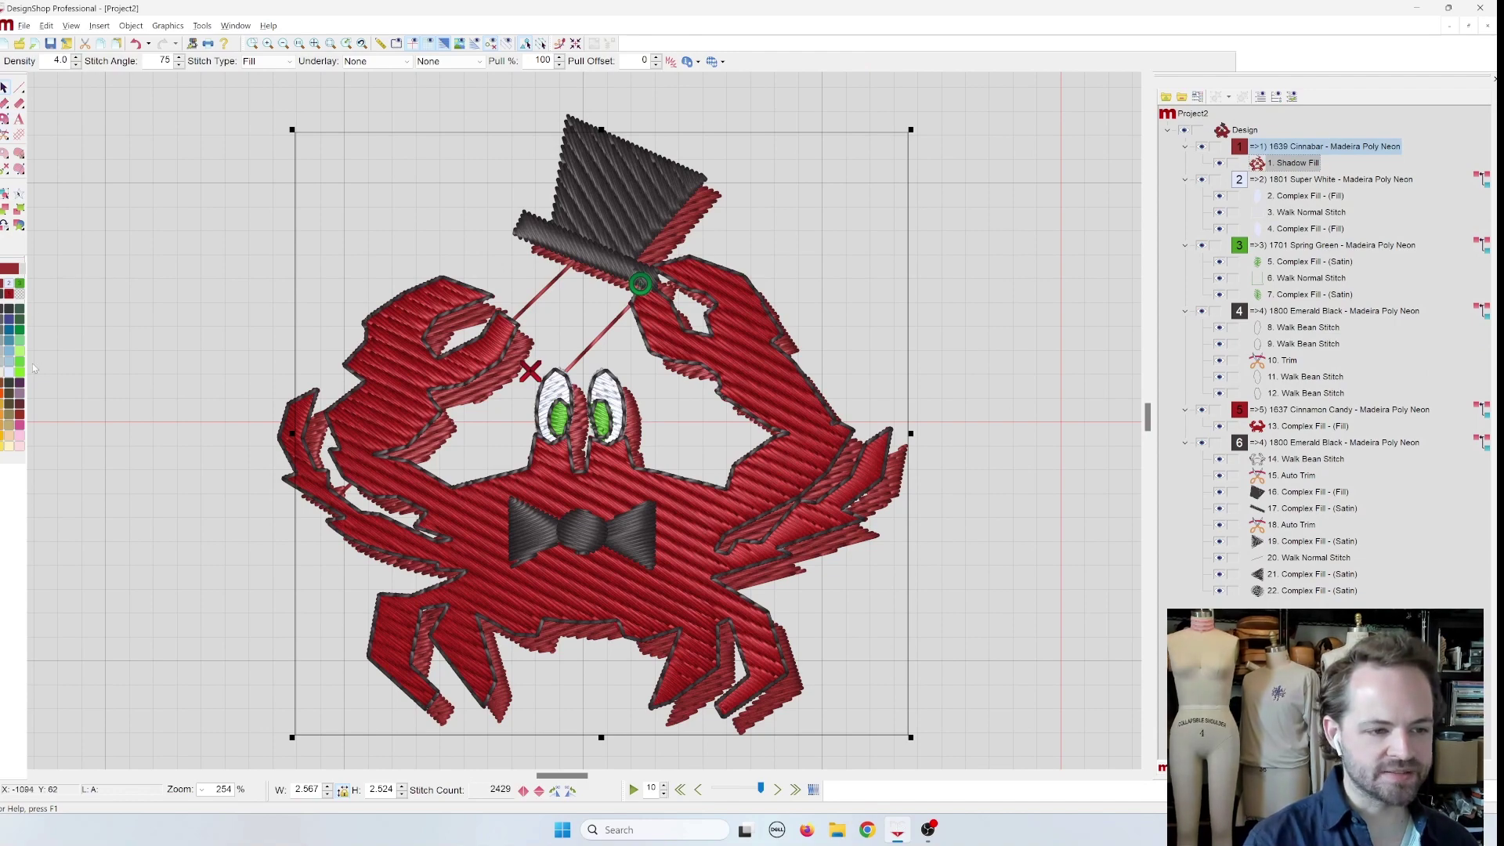
{"action": "left_click", "coordinate": [18, 384]}
{"action": "left_click", "coordinate": [142, 317]}
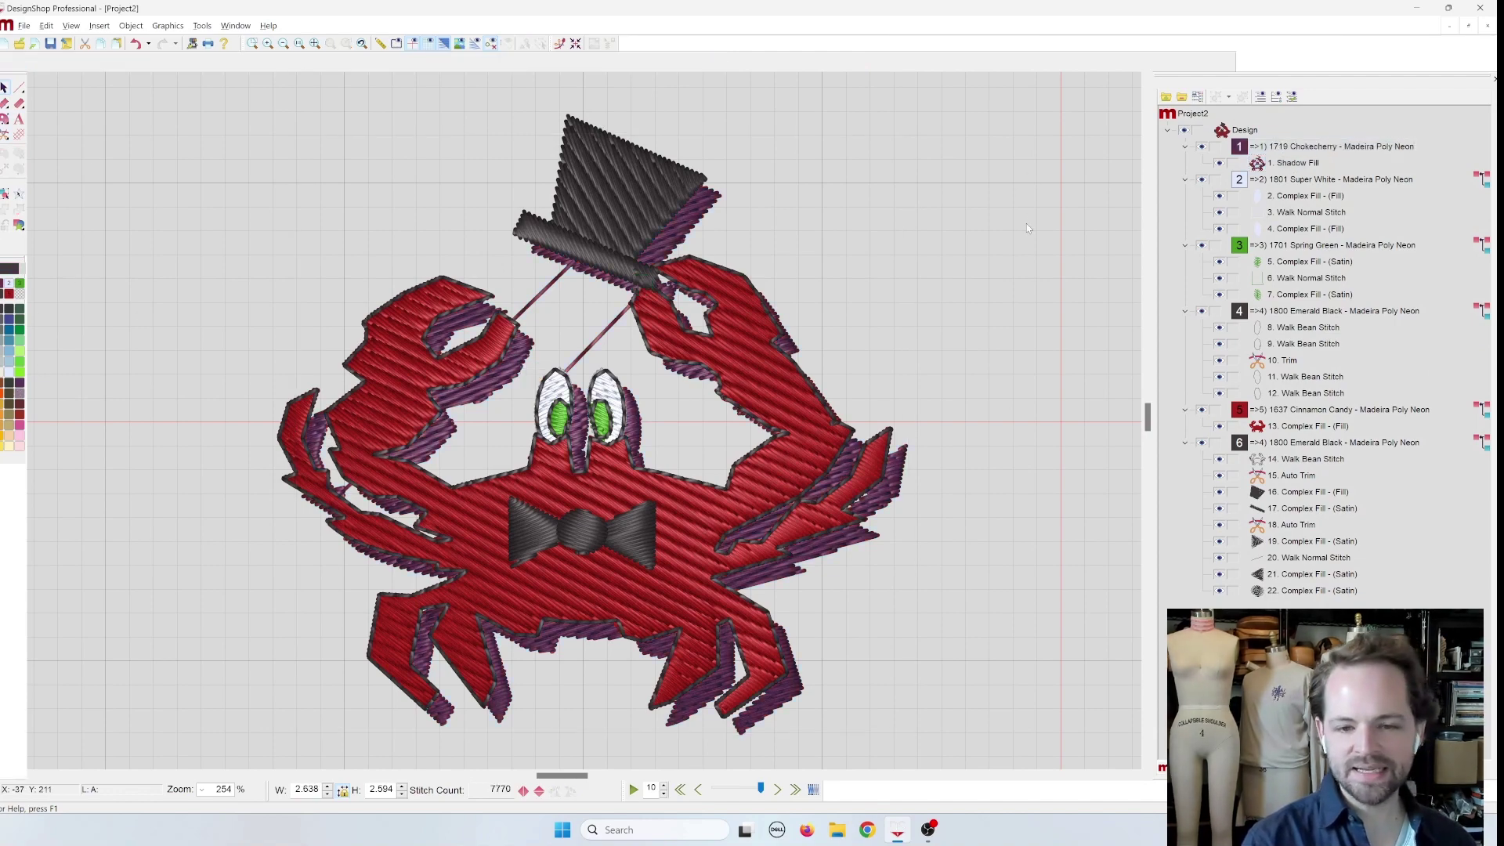
{"action": "scroll", "coordinate": [1018, 219], "scroll_direction": "down", "scroll_amount": 1}
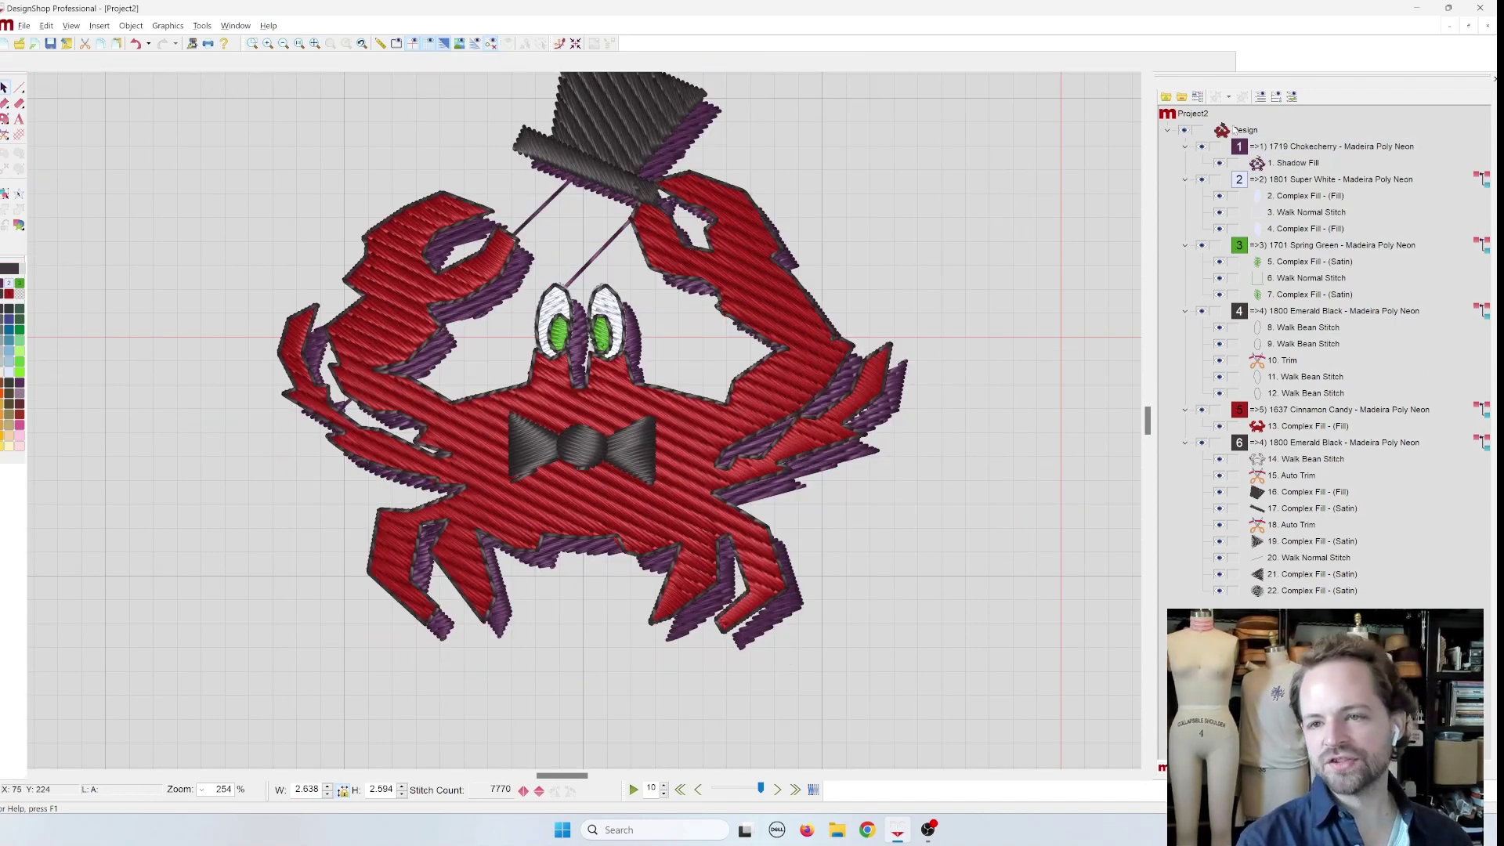
{"action": "scroll", "coordinate": [954, 258], "scroll_direction": "up", "scroll_amount": 1}
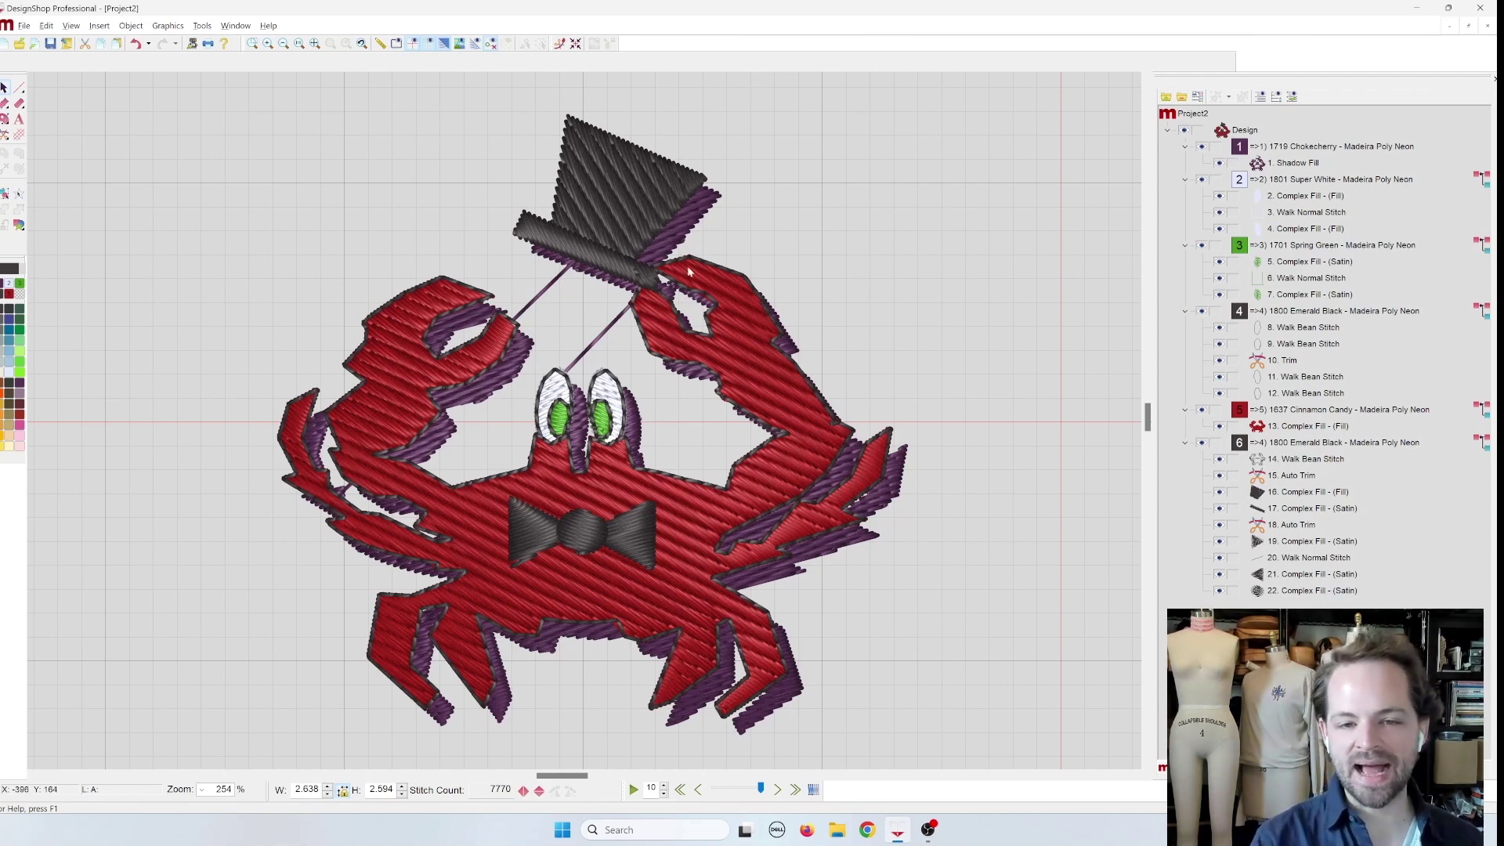
- Isolate the shadow fill to examine its stitches and connecting runs, and show the whole design again
{"action": "left_click", "coordinate": [1301, 163]}
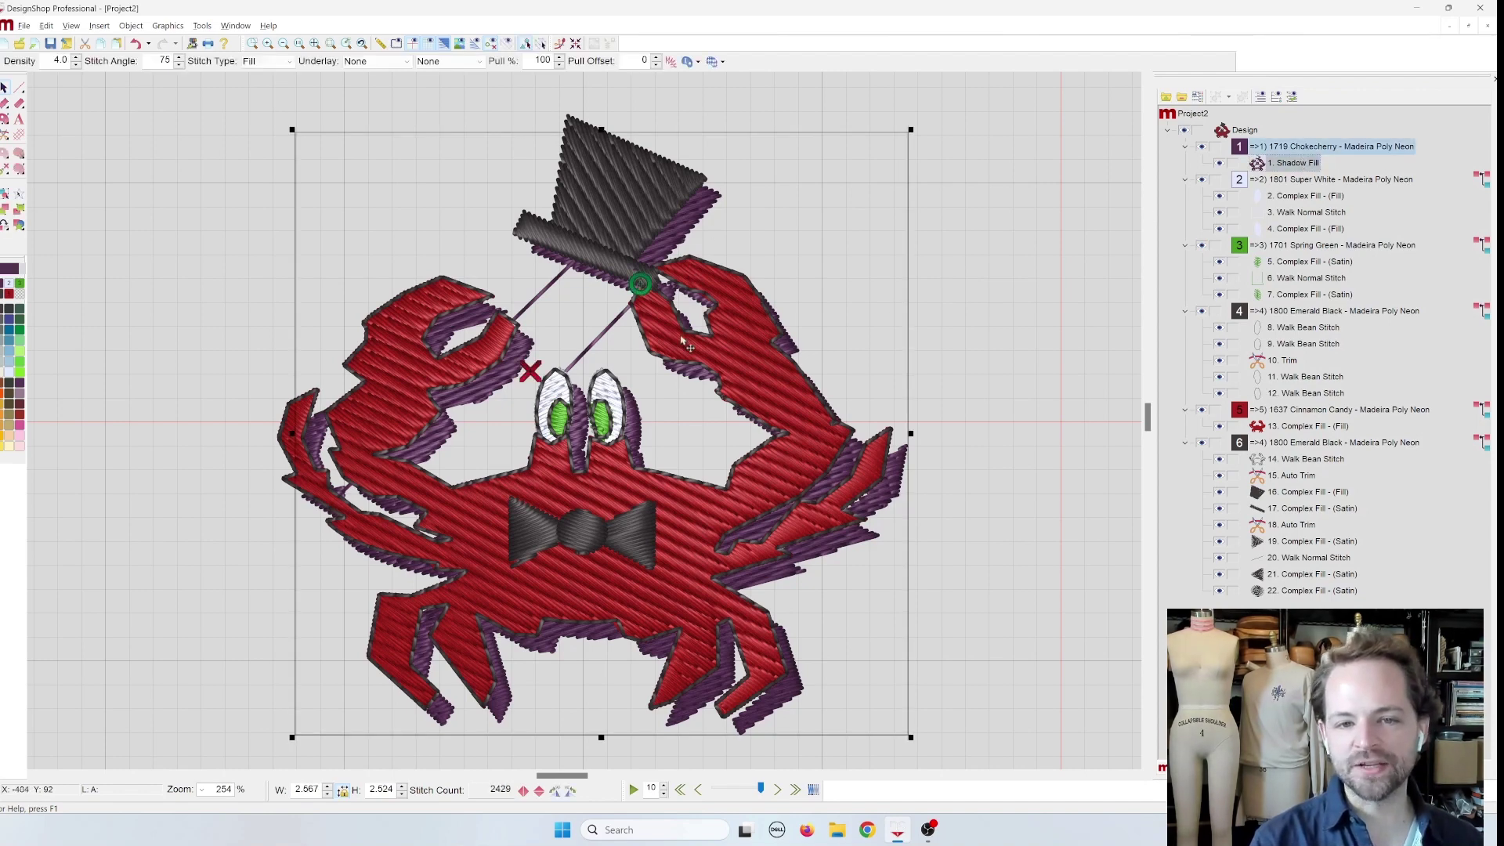
{"action": "left_click", "coordinate": [1184, 130]}
{"action": "left_click", "coordinate": [1219, 163]}
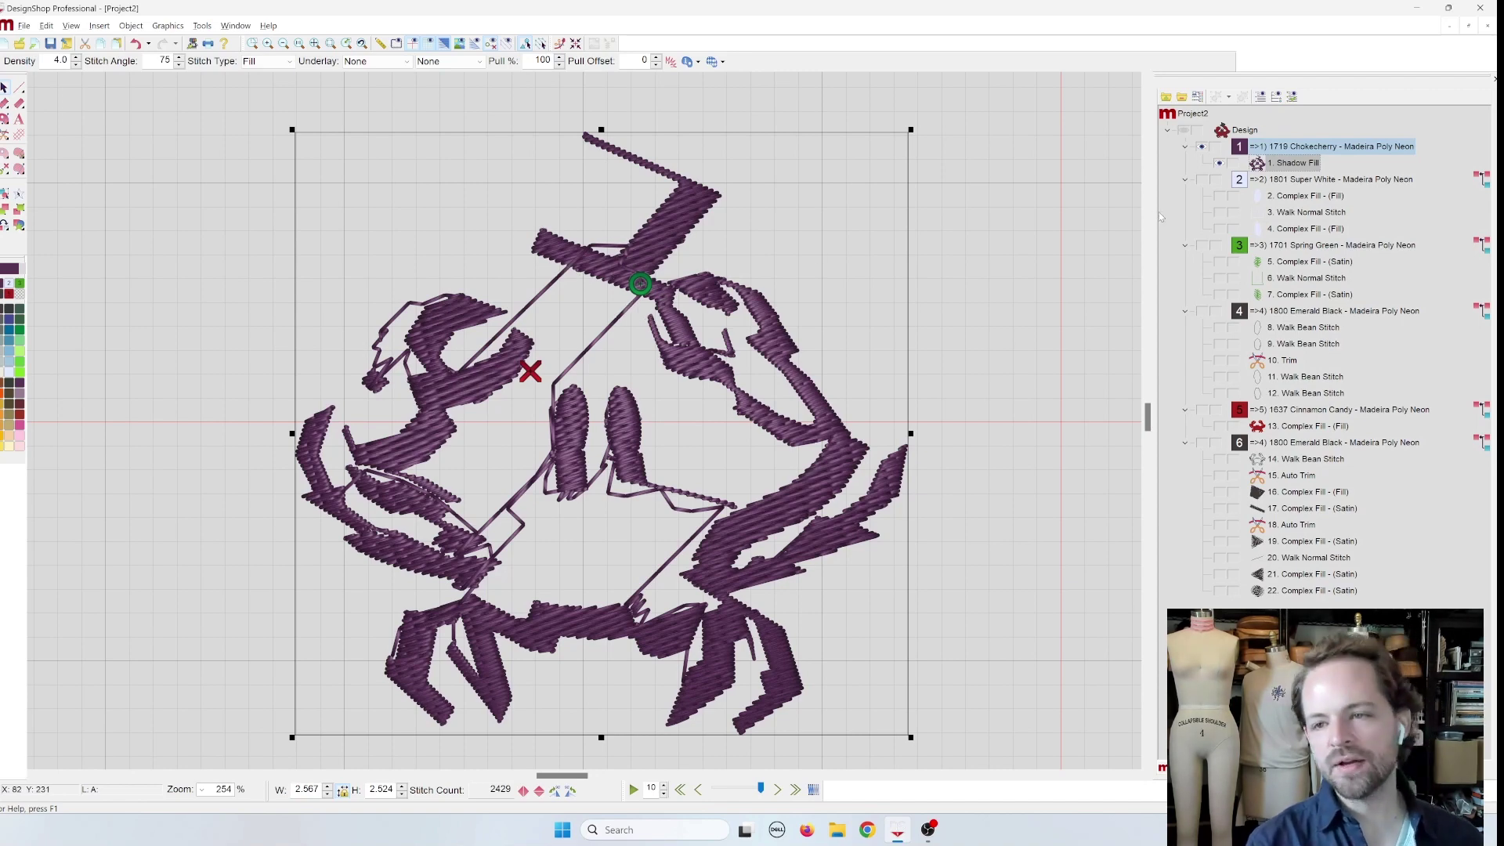
{"action": "left_click", "coordinate": [1219, 163]}
{"action": "left_click", "coordinate": [1183, 130]}
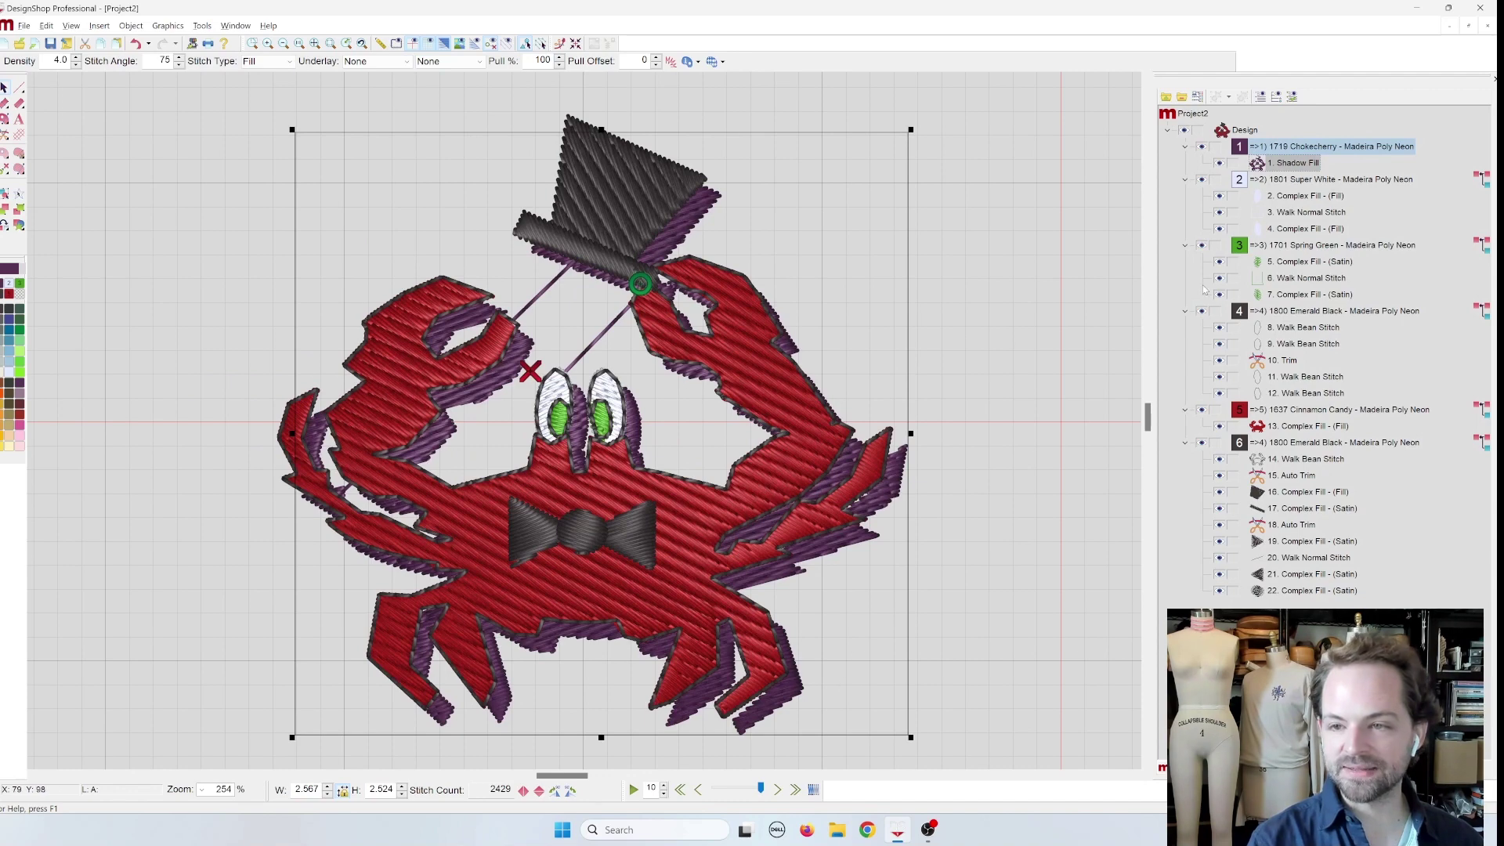
- Move the shadow fill slightly farther right and down from the crab, and deselect it
{"action": "key", "text": "Left"}
{"action": "key", "text": "Down"}
{"action": "key", "text": "Left"}
{"action": "key", "text": "Down"}
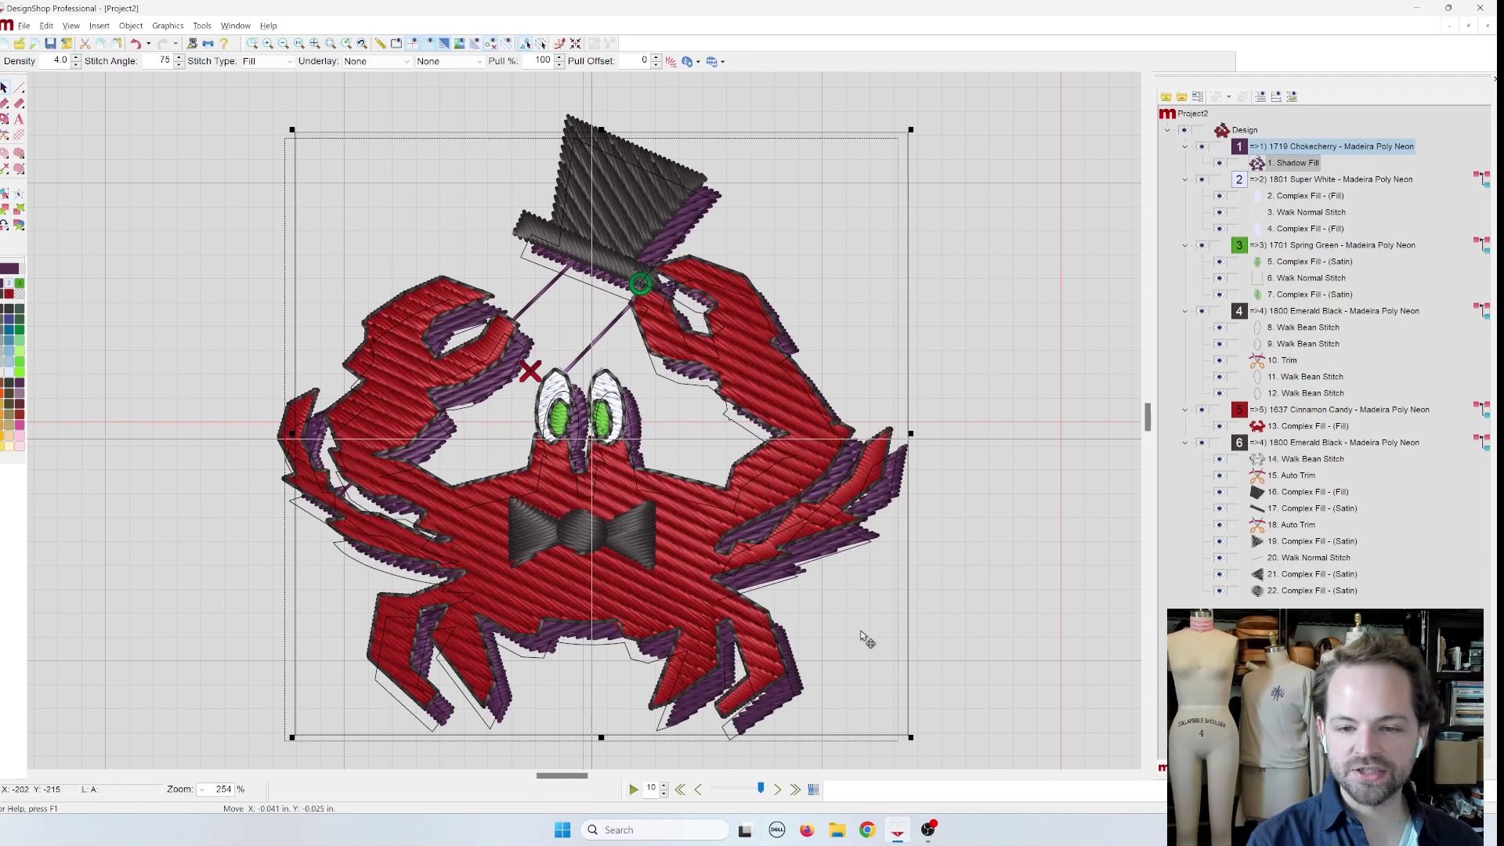
{"action": "left_click_drag", "start_coordinate": [864, 642], "coordinate": [898, 621]}
{"action": "scroll", "coordinate": [963, 654], "scroll_direction": "down", "scroll_amount": 2}
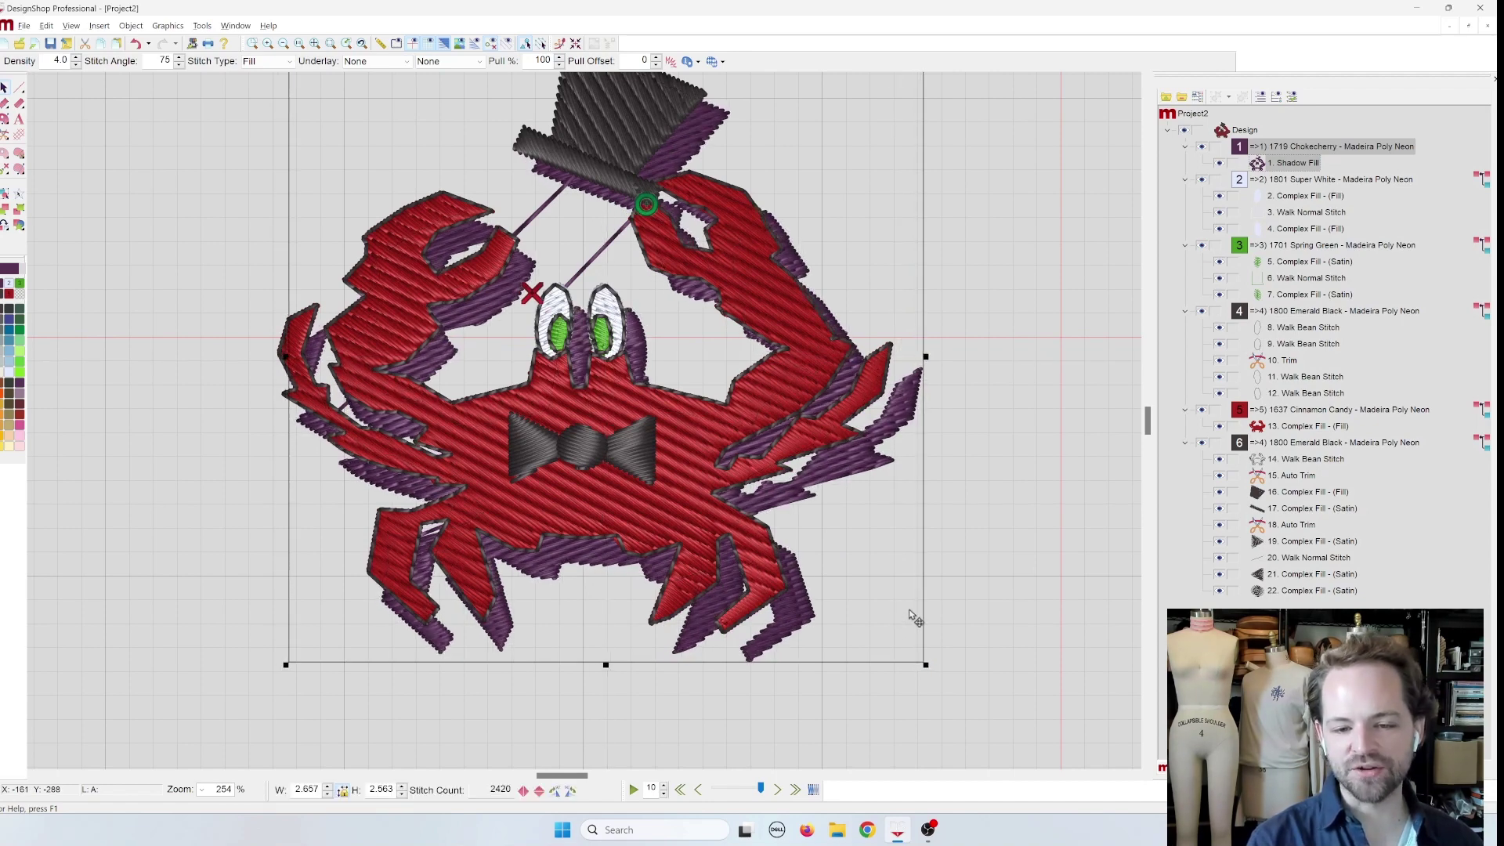
{"action": "scroll", "coordinate": [1056, 588], "scroll_direction": "up", "scroll_amount": 1}
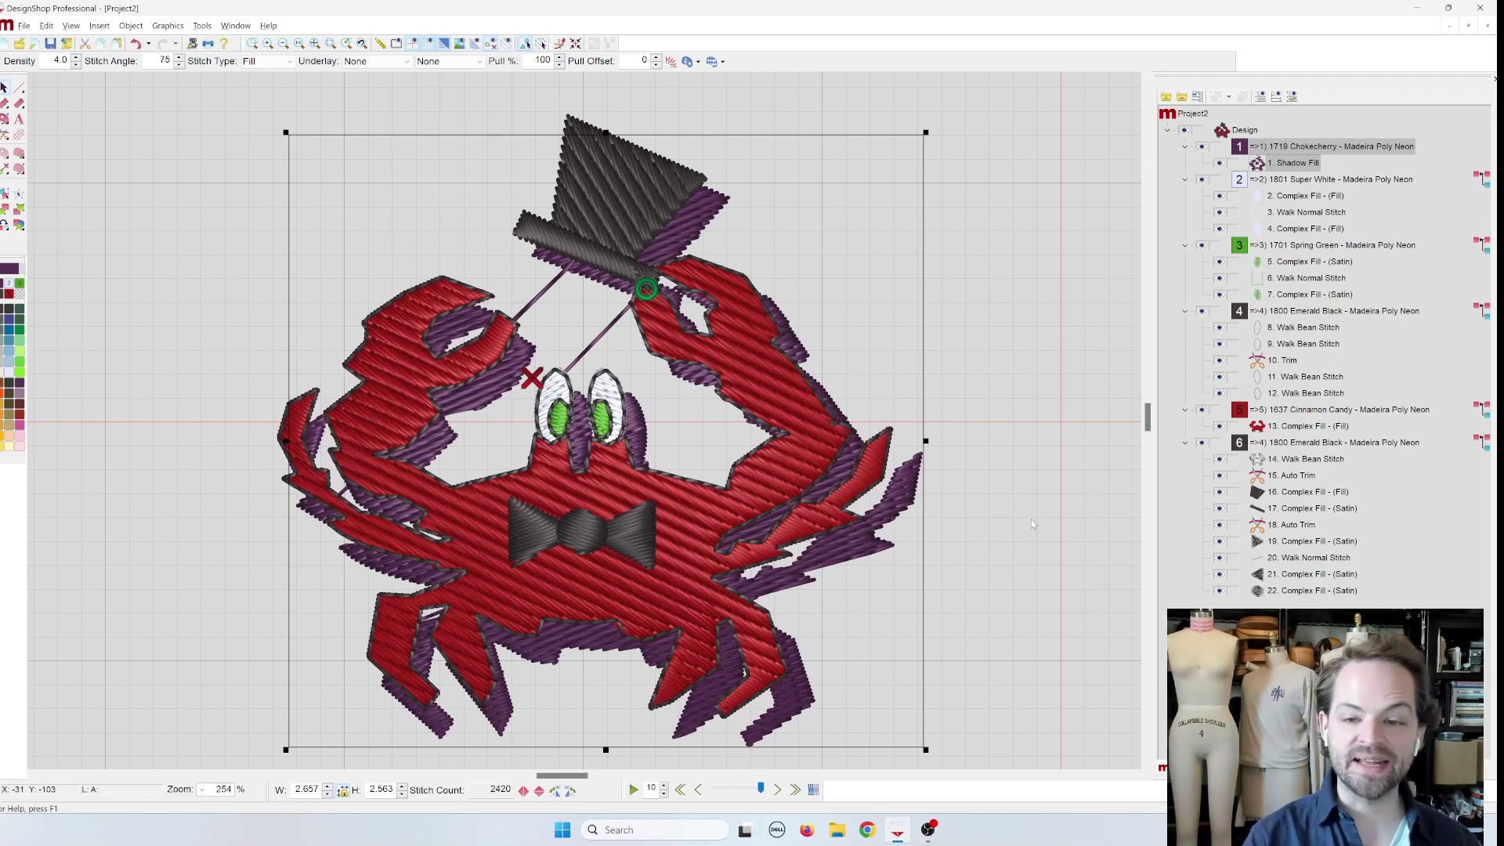
{"action": "key", "text": "Escape"}
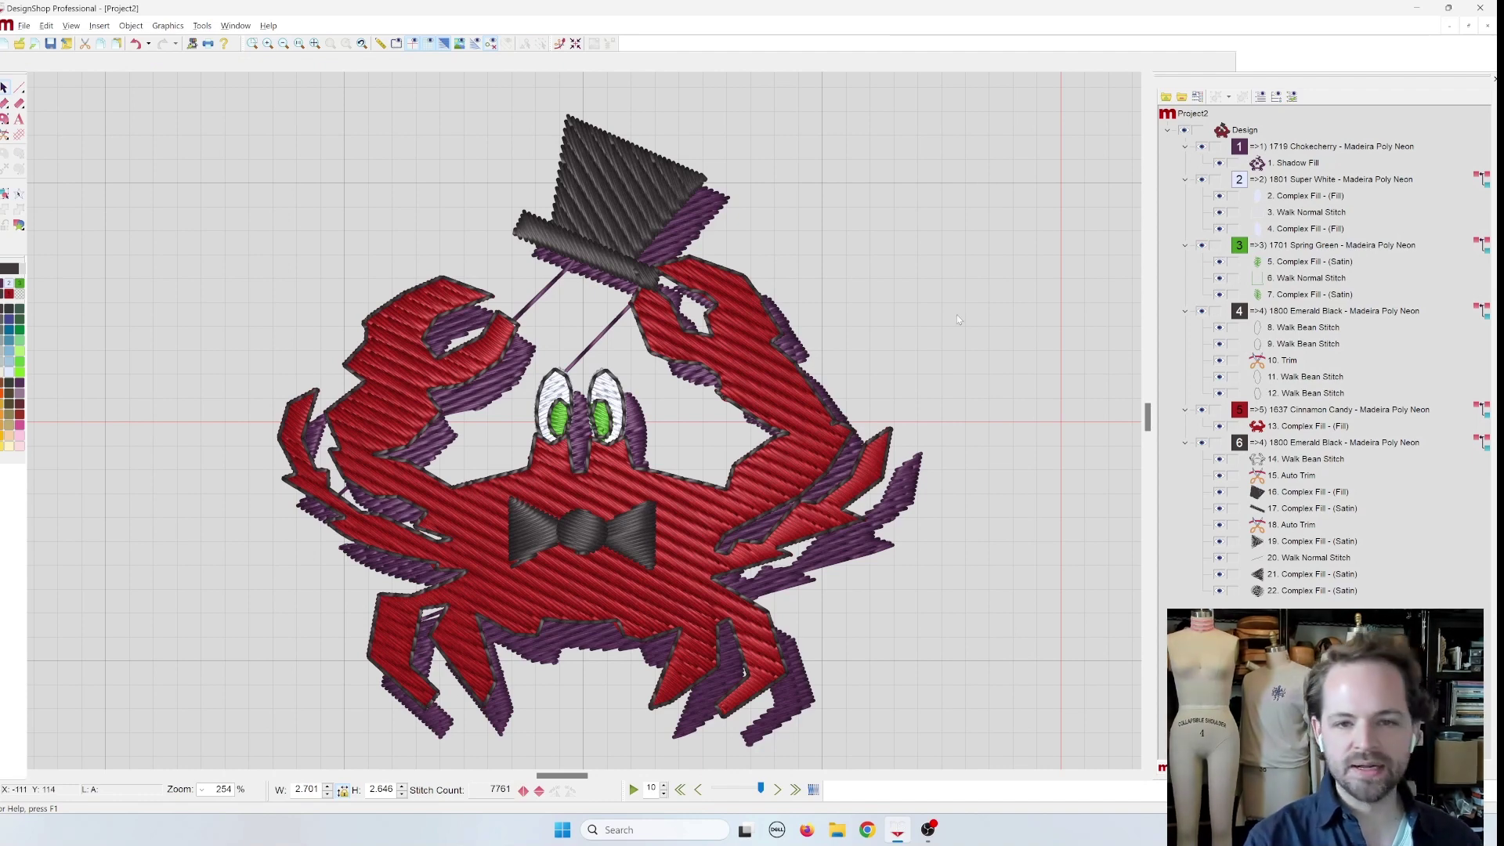
- Digitize a yellow complex fill over the shadow along the hat's right side, with its entry near the upper end and exit at the lower-left corner
{"action": "key", "text": "f"}
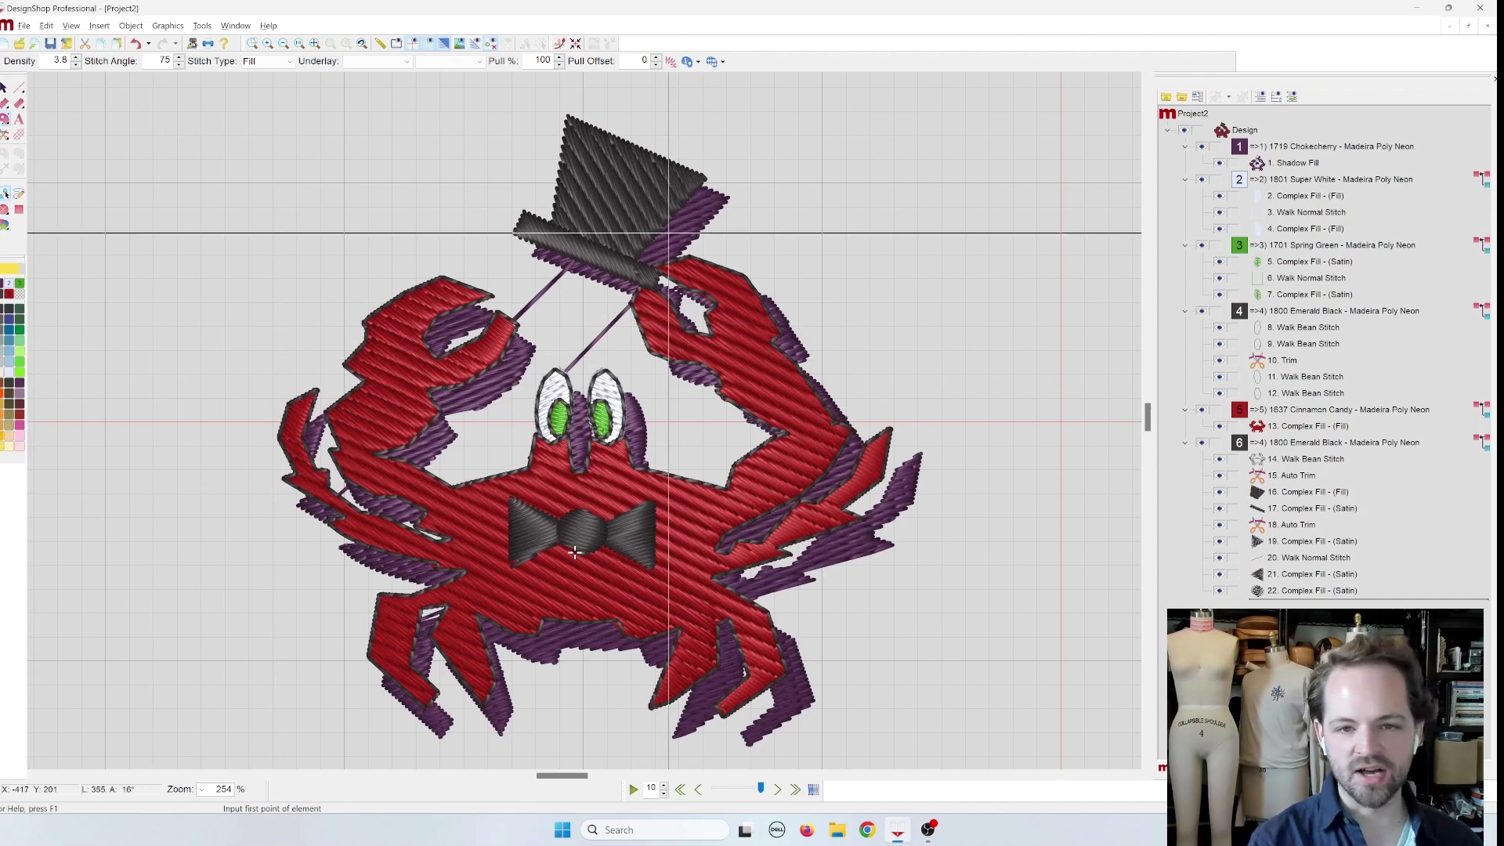
{"action": "left_click", "coordinate": [682, 179]}
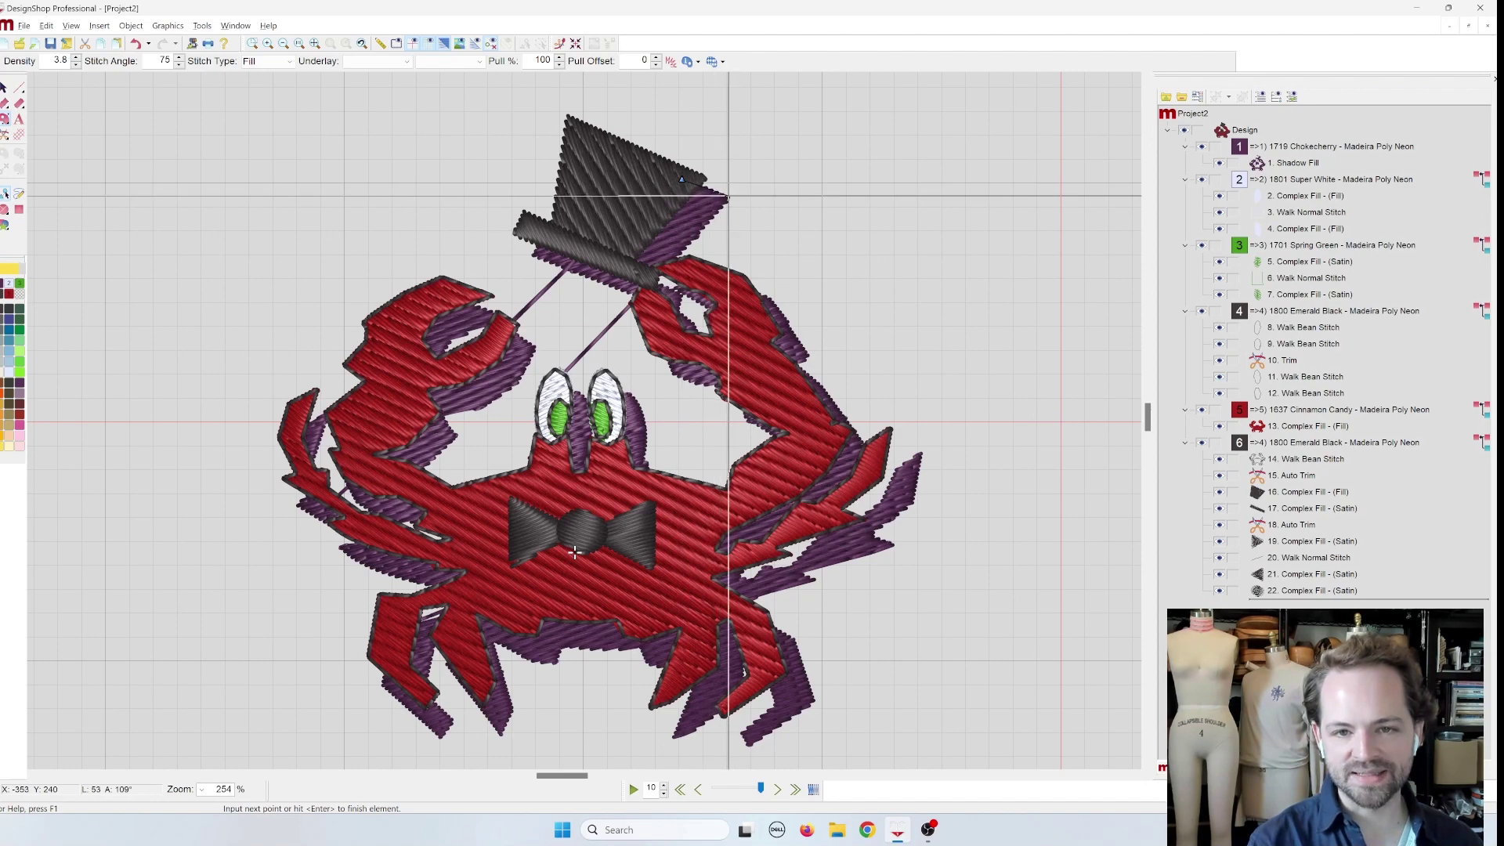
{"action": "left_click", "coordinate": [729, 196]}
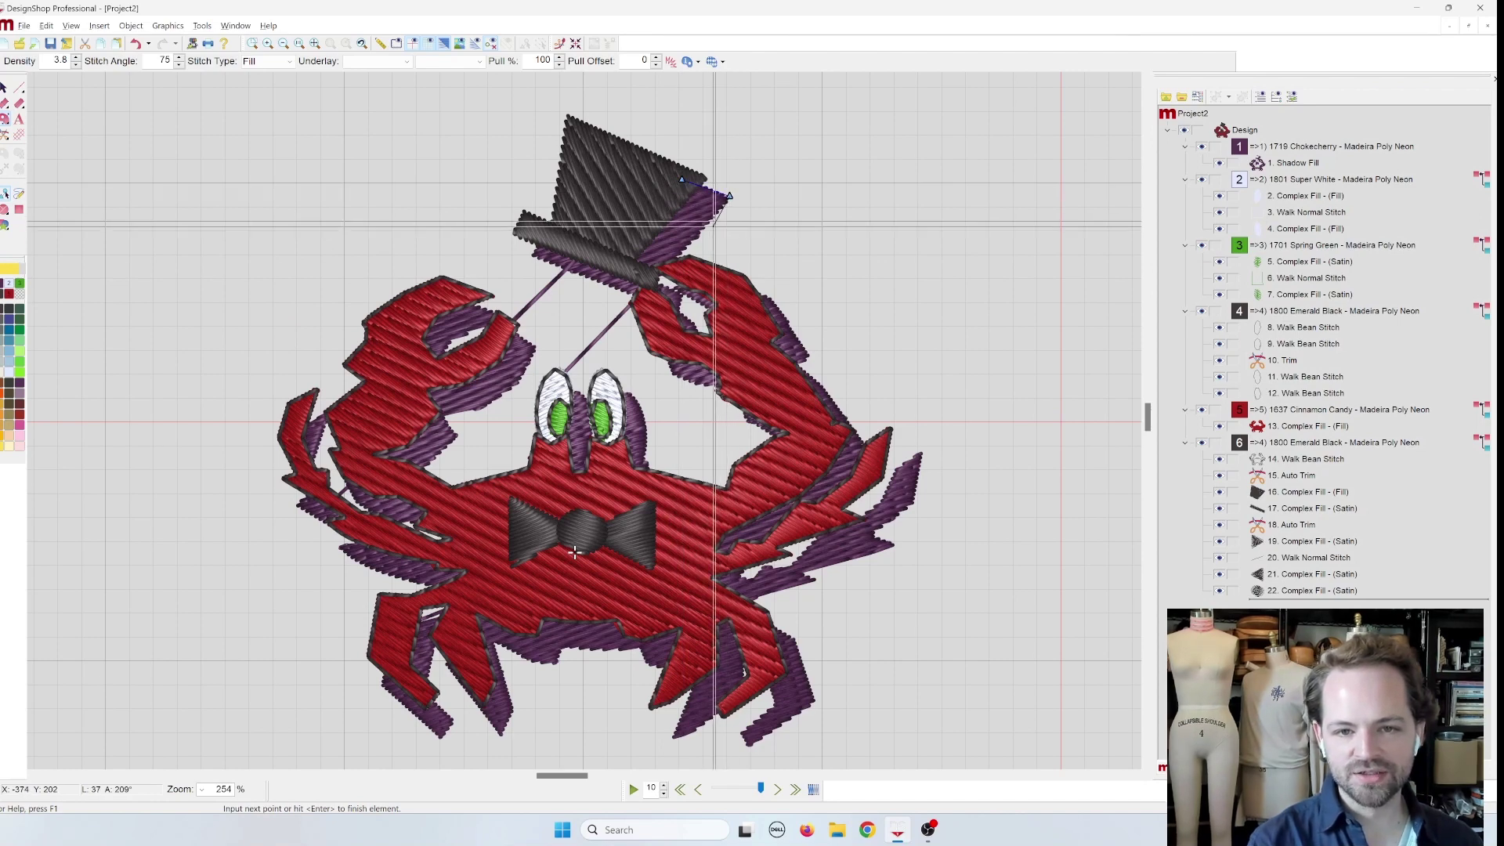
{"action": "left_click", "coordinate": [672, 263]}
{"action": "left_click", "coordinate": [646, 275]}
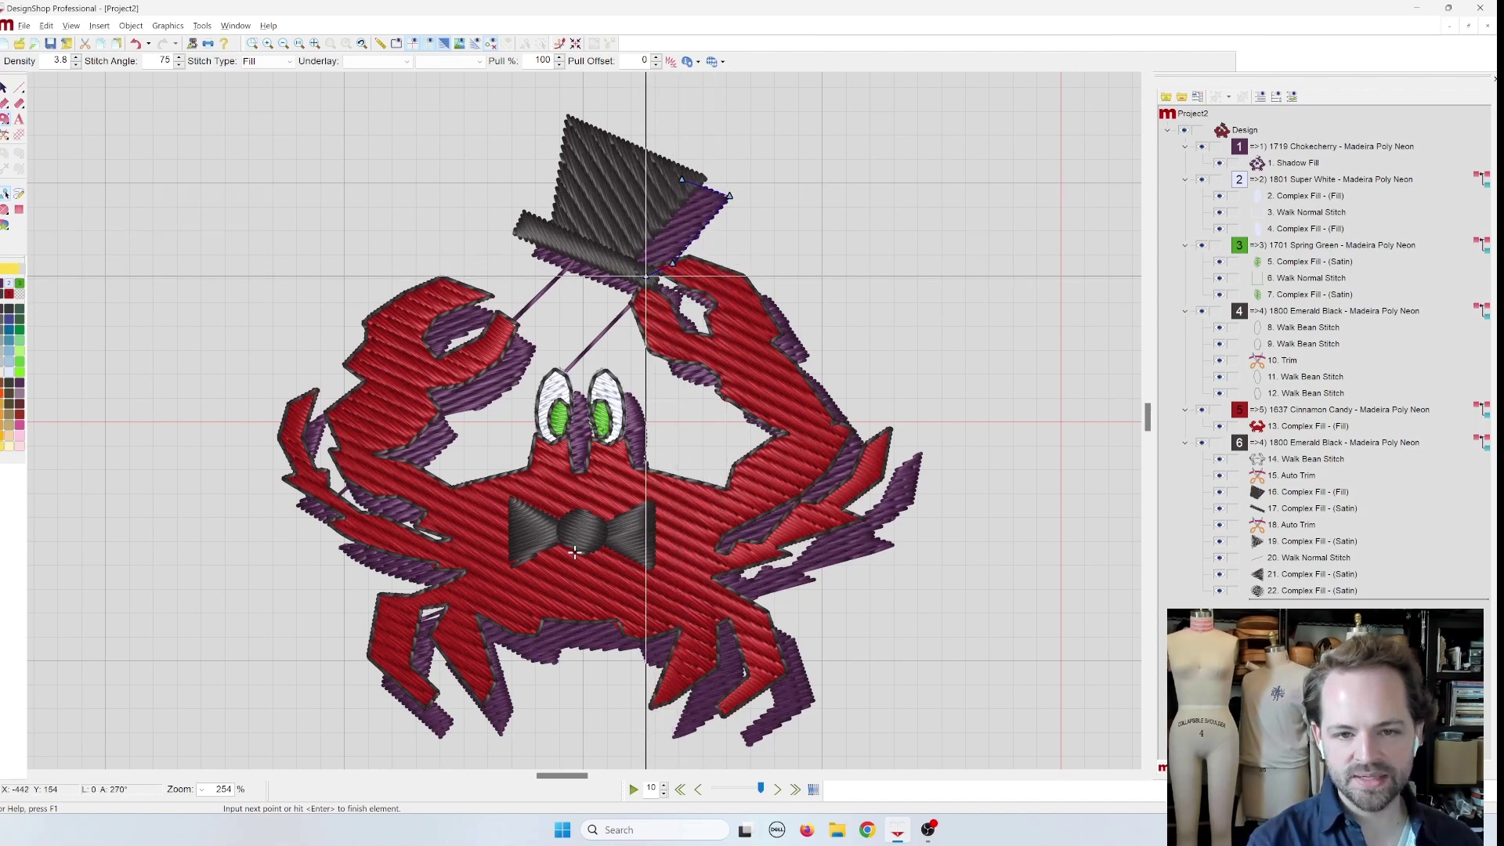
{"action": "left_click", "coordinate": [606, 263]}
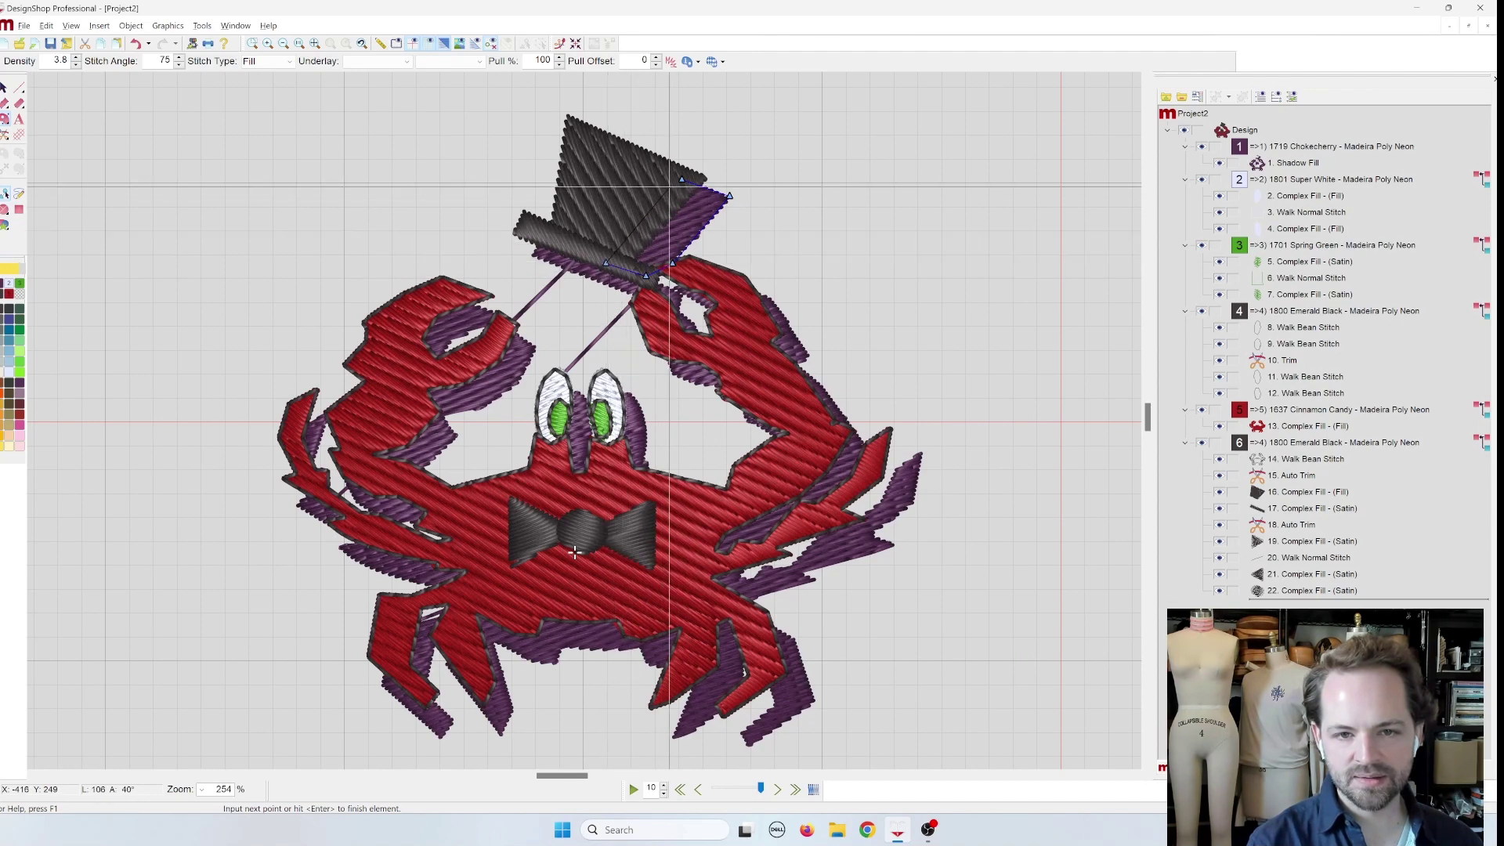
{"action": "key", "text": "Return"}
{"action": "left_click", "coordinate": [687, 205]}
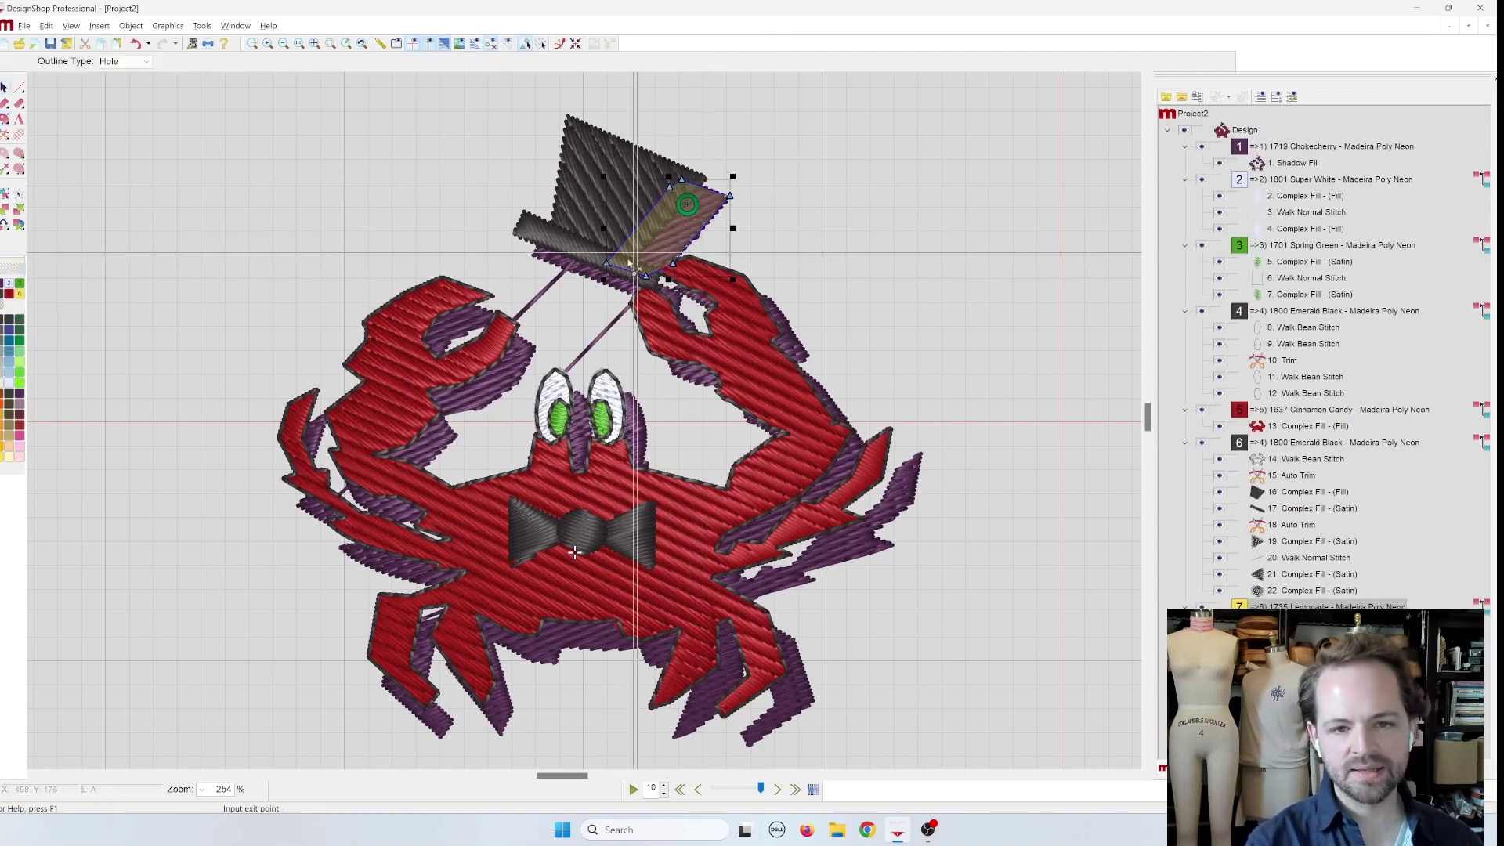
{"action": "left_click", "coordinate": [607, 265]}
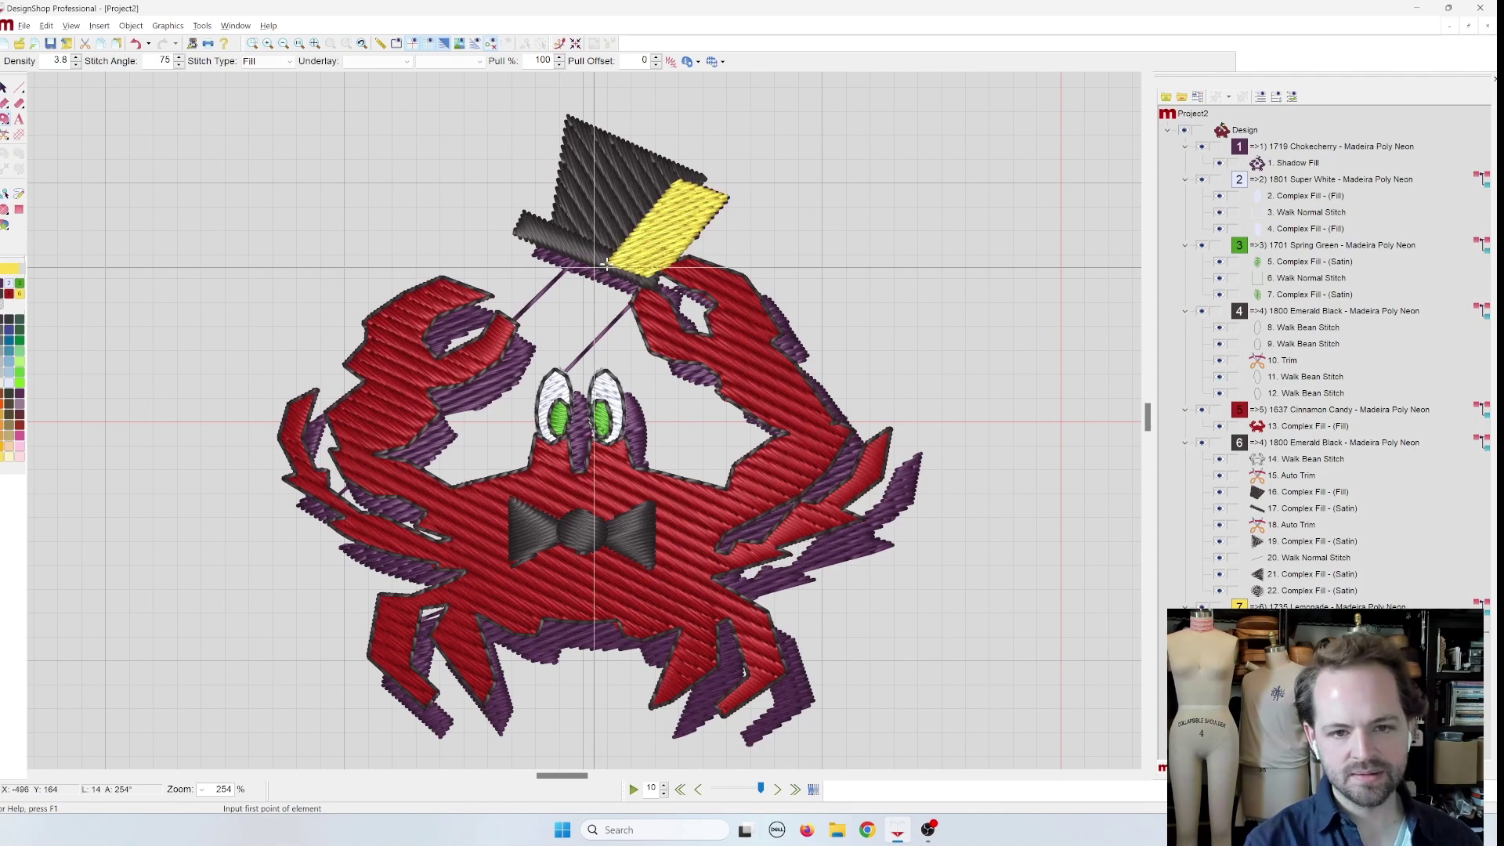
- Digitize a short normal walk stitch from the yellow fill's lower-left corner leftward along the underside of the hat brim
{"action": "left_click", "coordinate": [607, 264]}
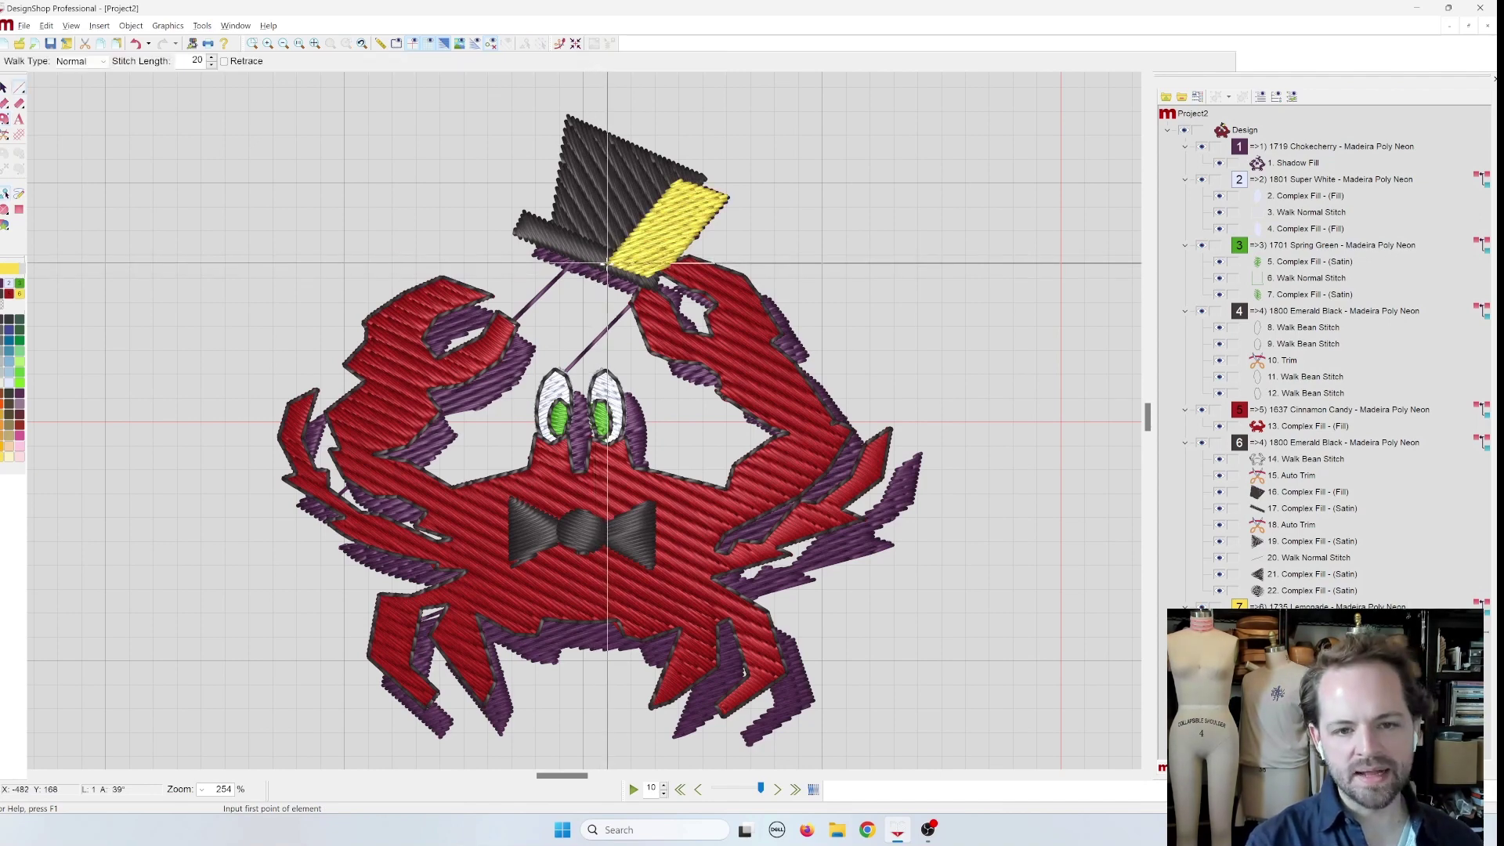
{"action": "left_click", "coordinate": [574, 264]}
{"action": "key", "text": "Return"}
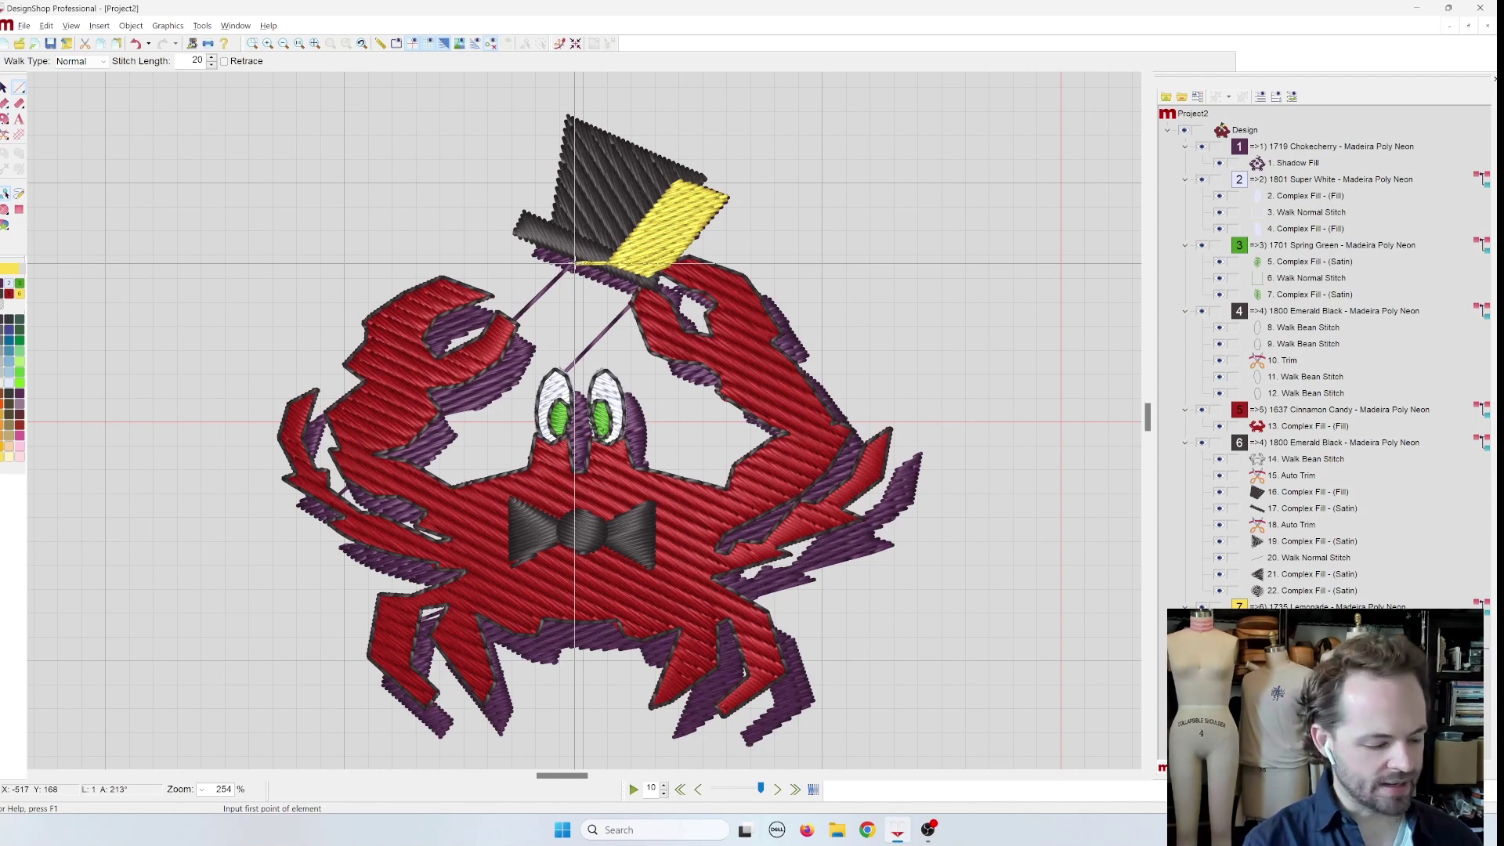
- Digitize a yellow four-sided complex fill over the shadow under the hat brim, with its entry at the walk's end and exit at the lower-right corner
{"action": "key", "text": "f"}
{"action": "left_click", "coordinate": [541, 234]}
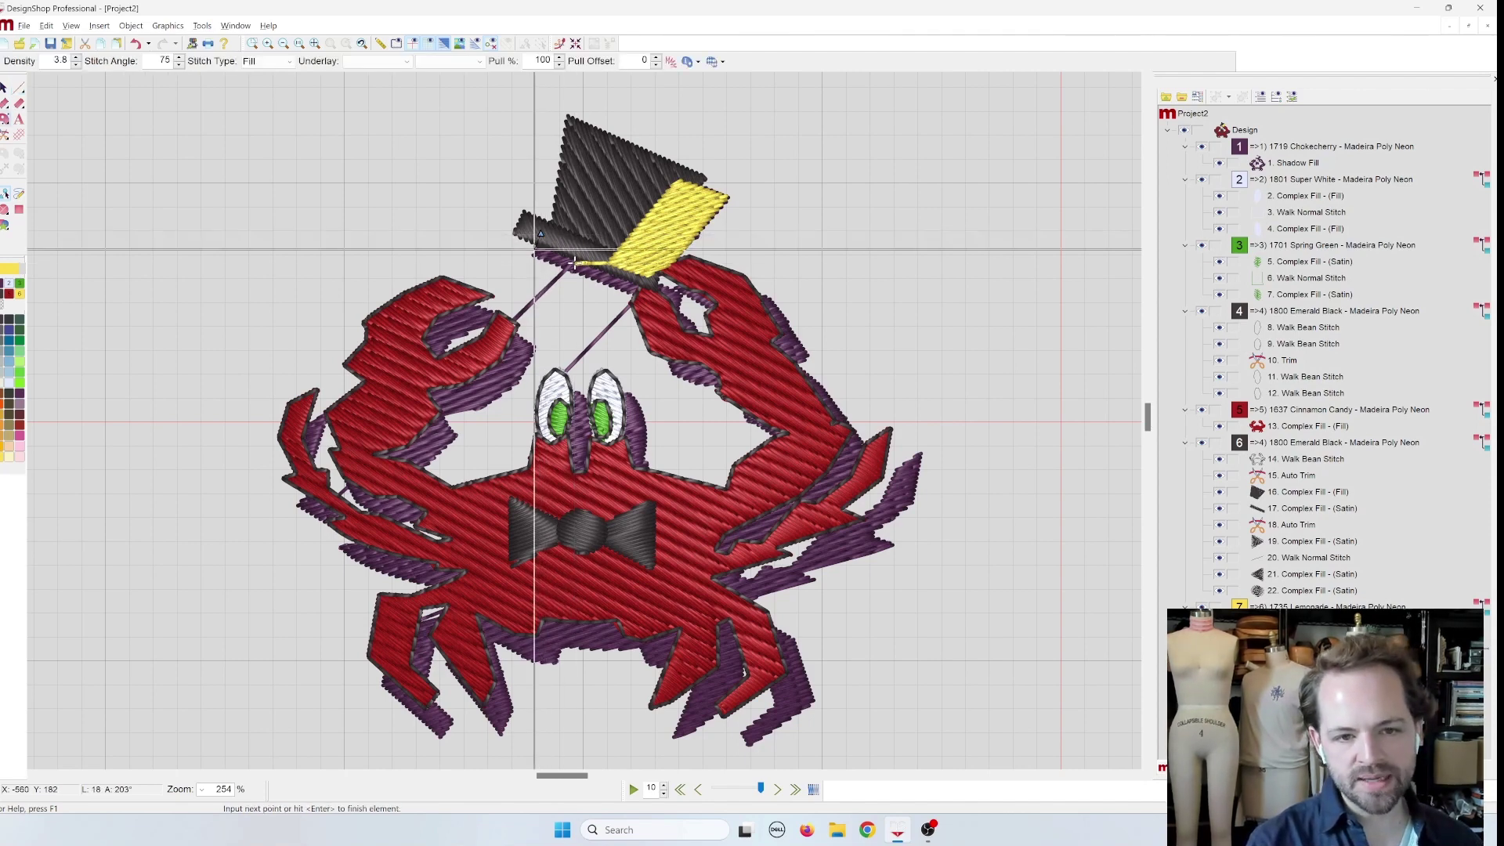
{"action": "left_click", "coordinate": [531, 255]}
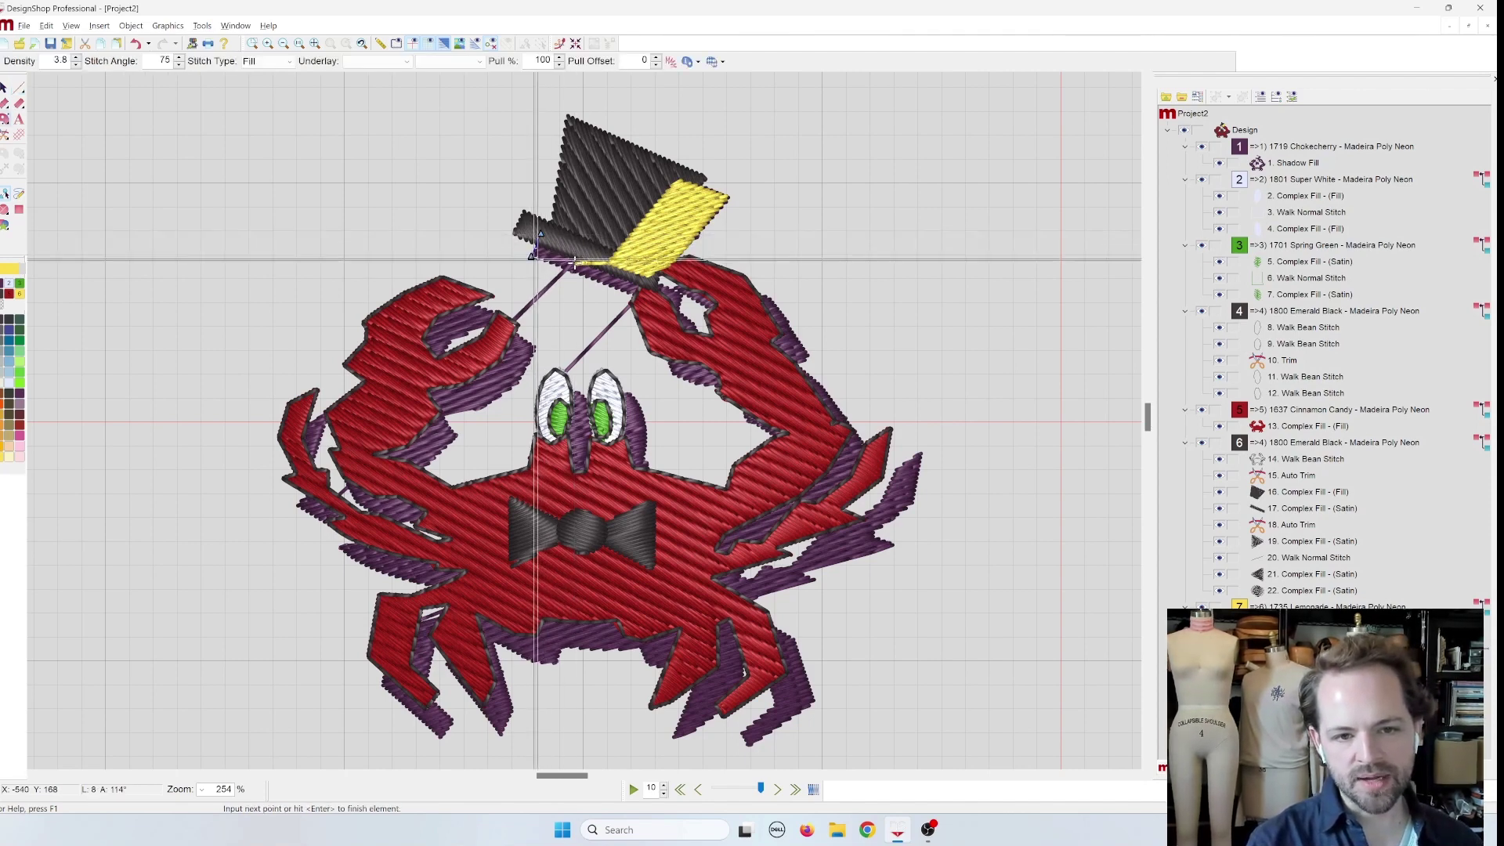
{"action": "left_click", "coordinate": [643, 300]}
{"action": "left_click", "coordinate": [649, 277]}
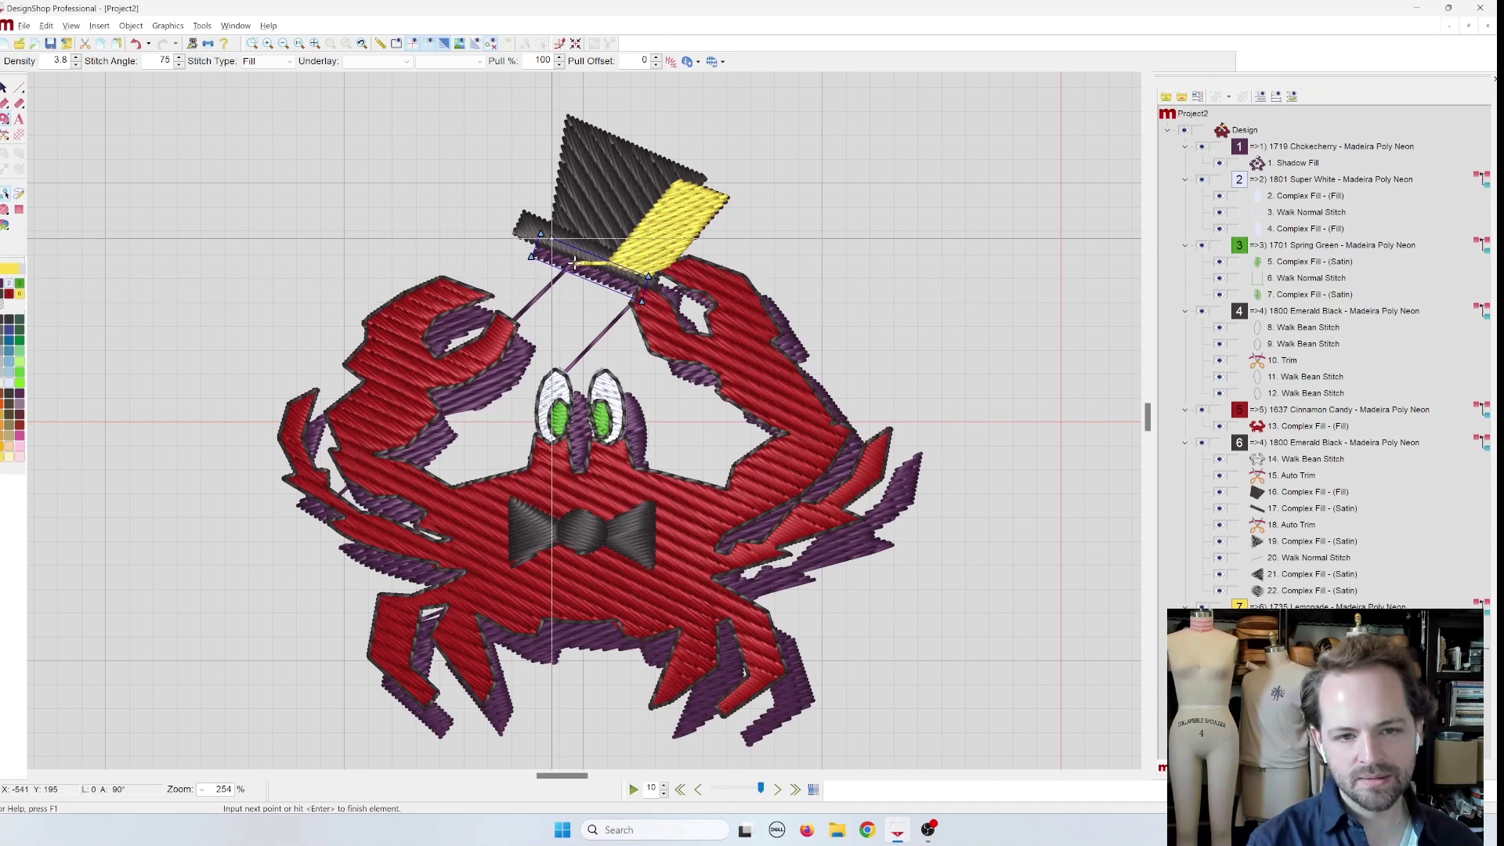
{"action": "key", "text": "Return"}
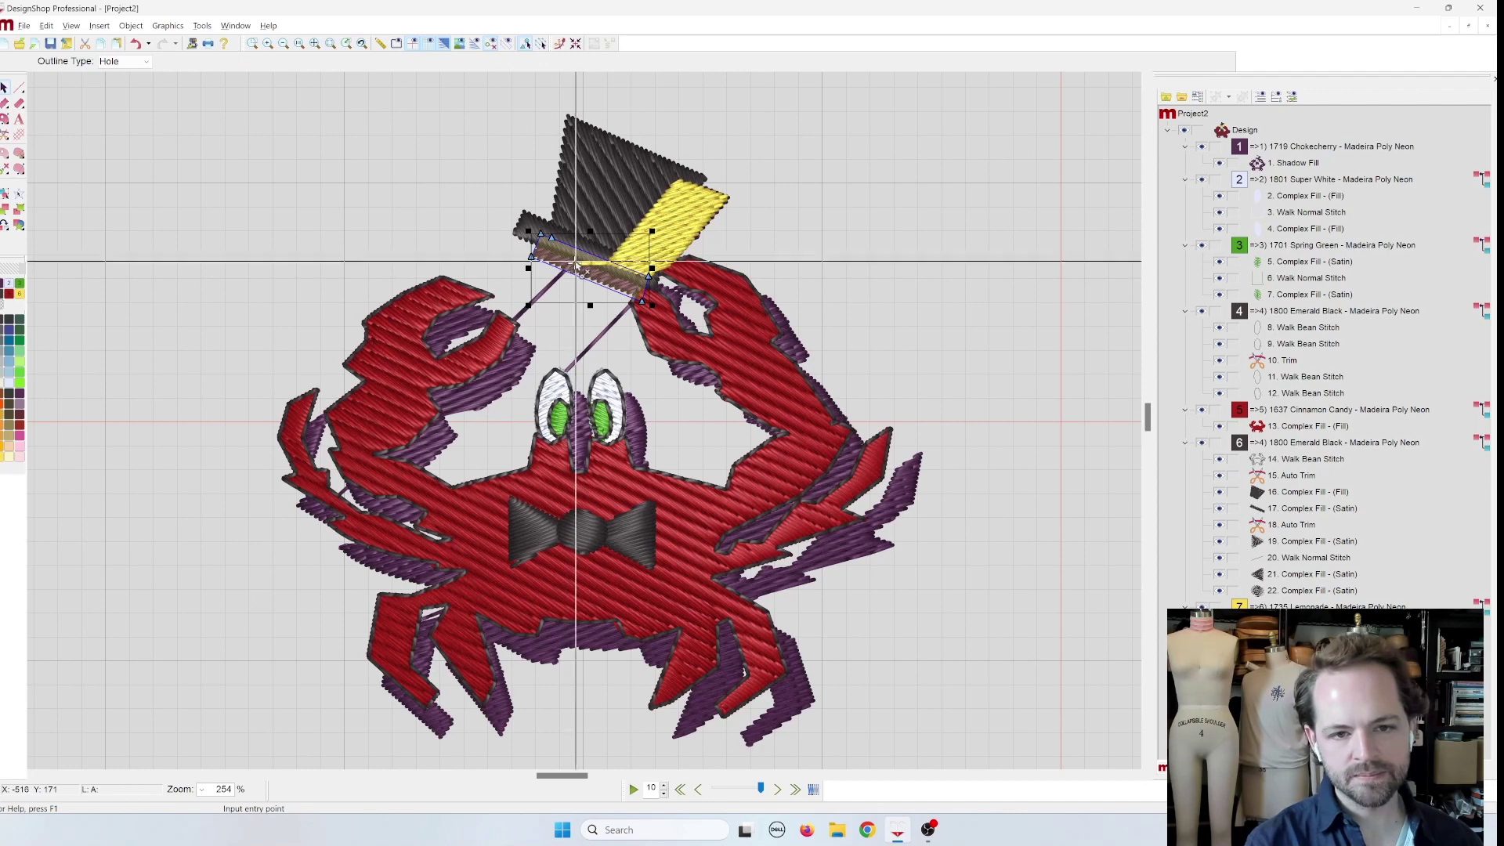
{"action": "left_click", "coordinate": [654, 320]}
{"action": "left_click_drag", "start_coordinate": [655, 319], "coordinate": [651, 314]}
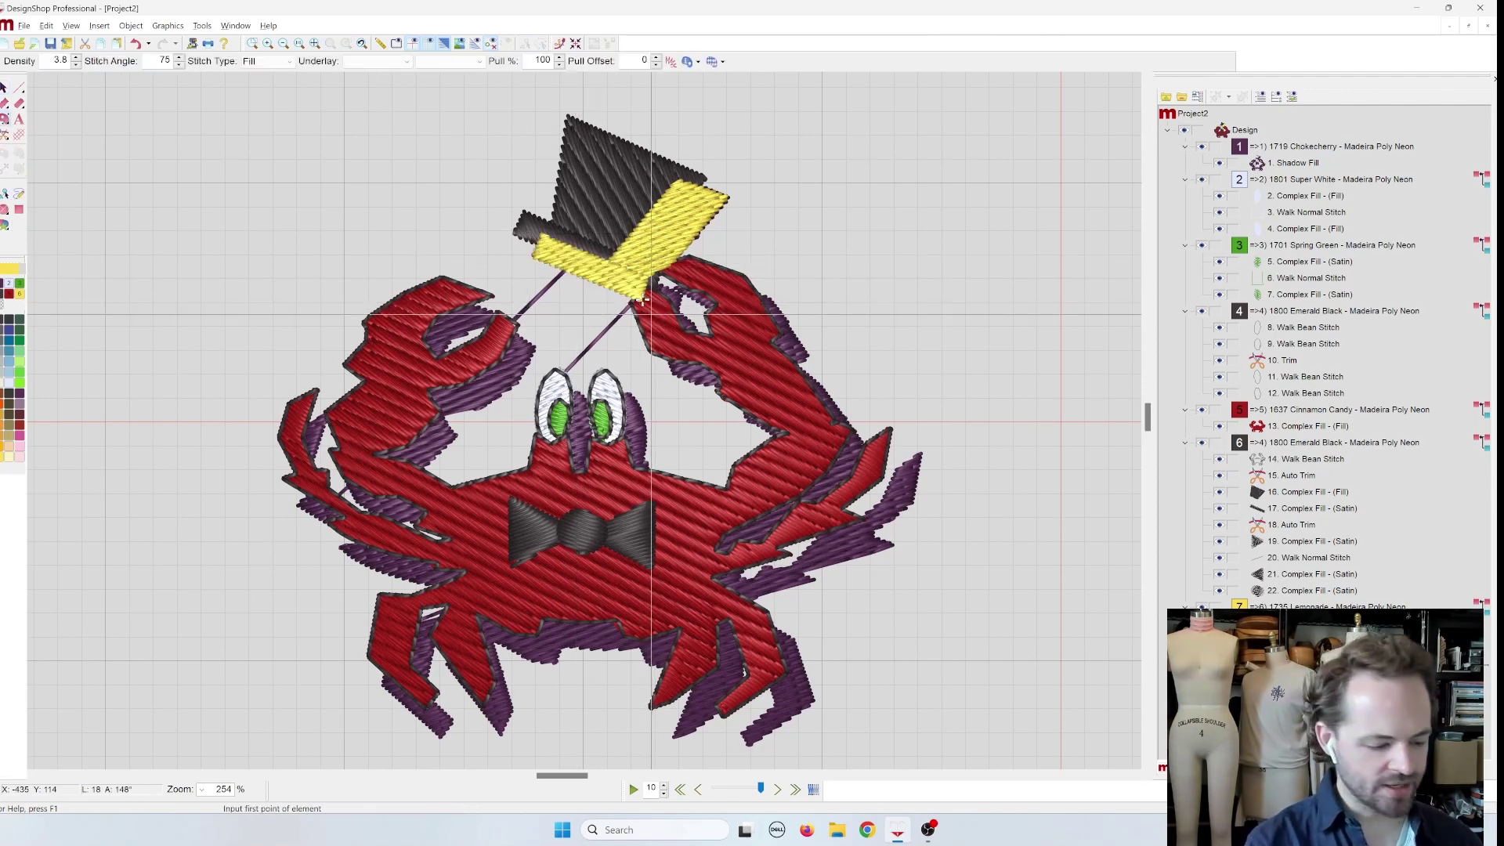
- Digitize a short normal walk stitch from the brim fill's lower-right corner to the shadow inside the raised claw beside the hat
{"action": "left_click", "coordinate": [19, 87]}
{"action": "left_click", "coordinate": [642, 299]}
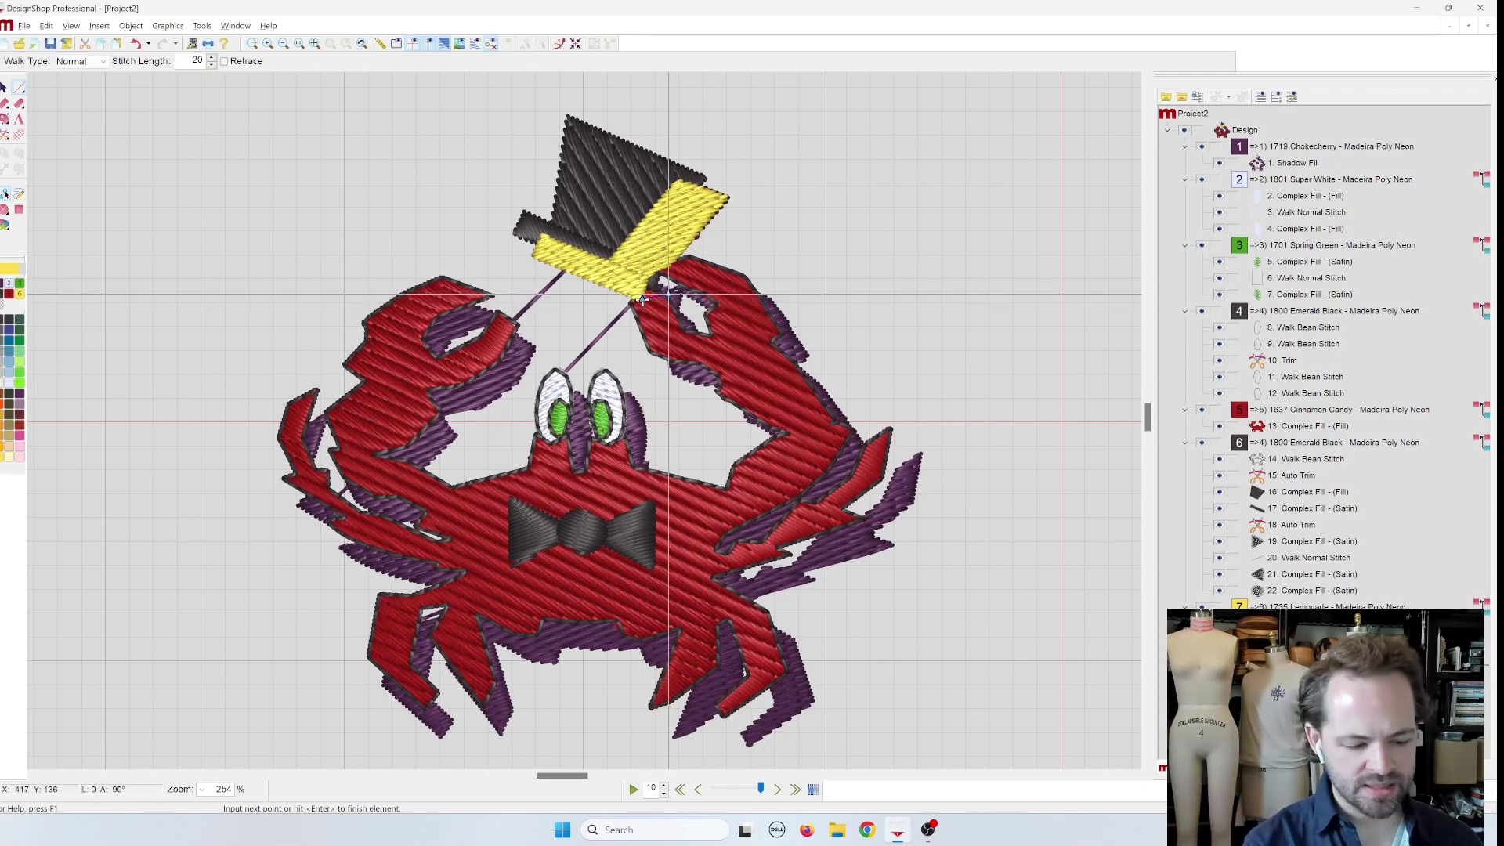
{"action": "key", "text": "Escape"}
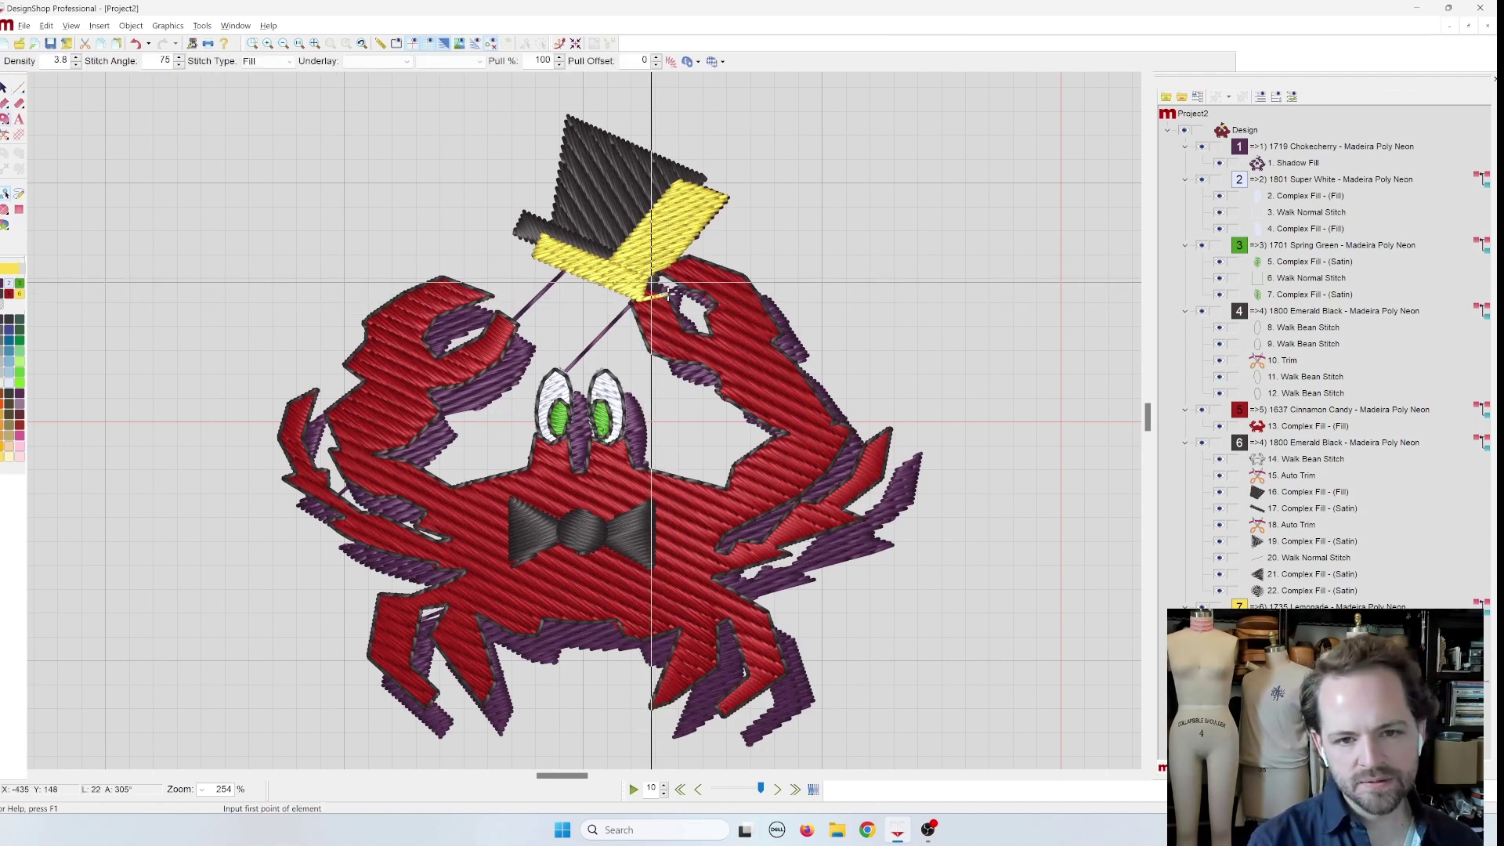
- Digitize a forked yellow complex fill over the shadow inside the hat-holding claw, with its entry at the walk's end and exit at the lower tip
{"action": "left_click", "coordinate": [655, 281]}
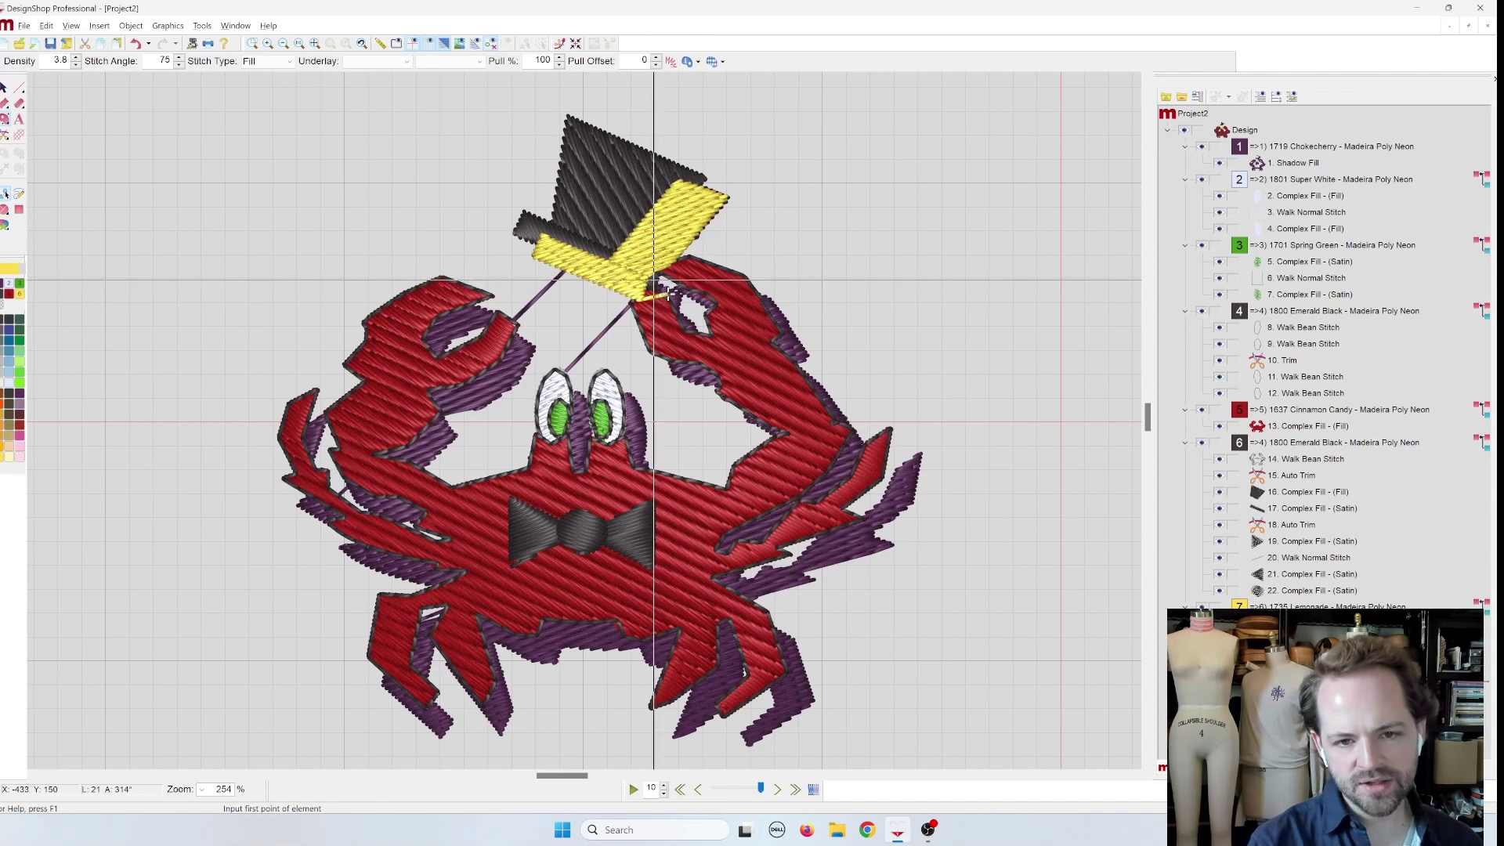
{"action": "left_click", "coordinate": [679, 338]}
{"action": "left_click", "coordinate": [700, 340]}
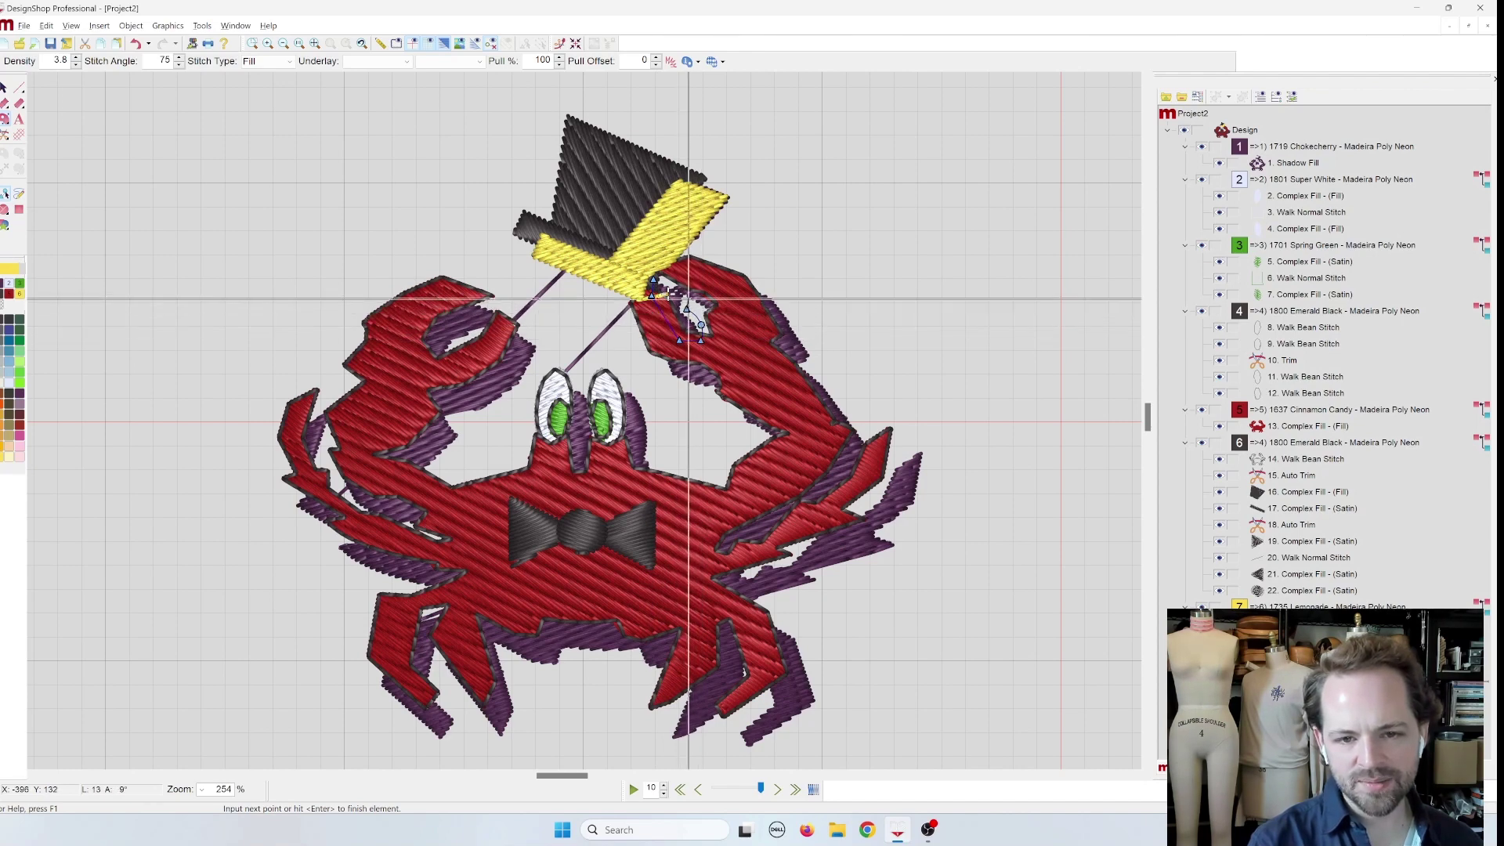
{"action": "left_click", "coordinate": [688, 308]}
{"action": "left_click", "coordinate": [688, 296]}
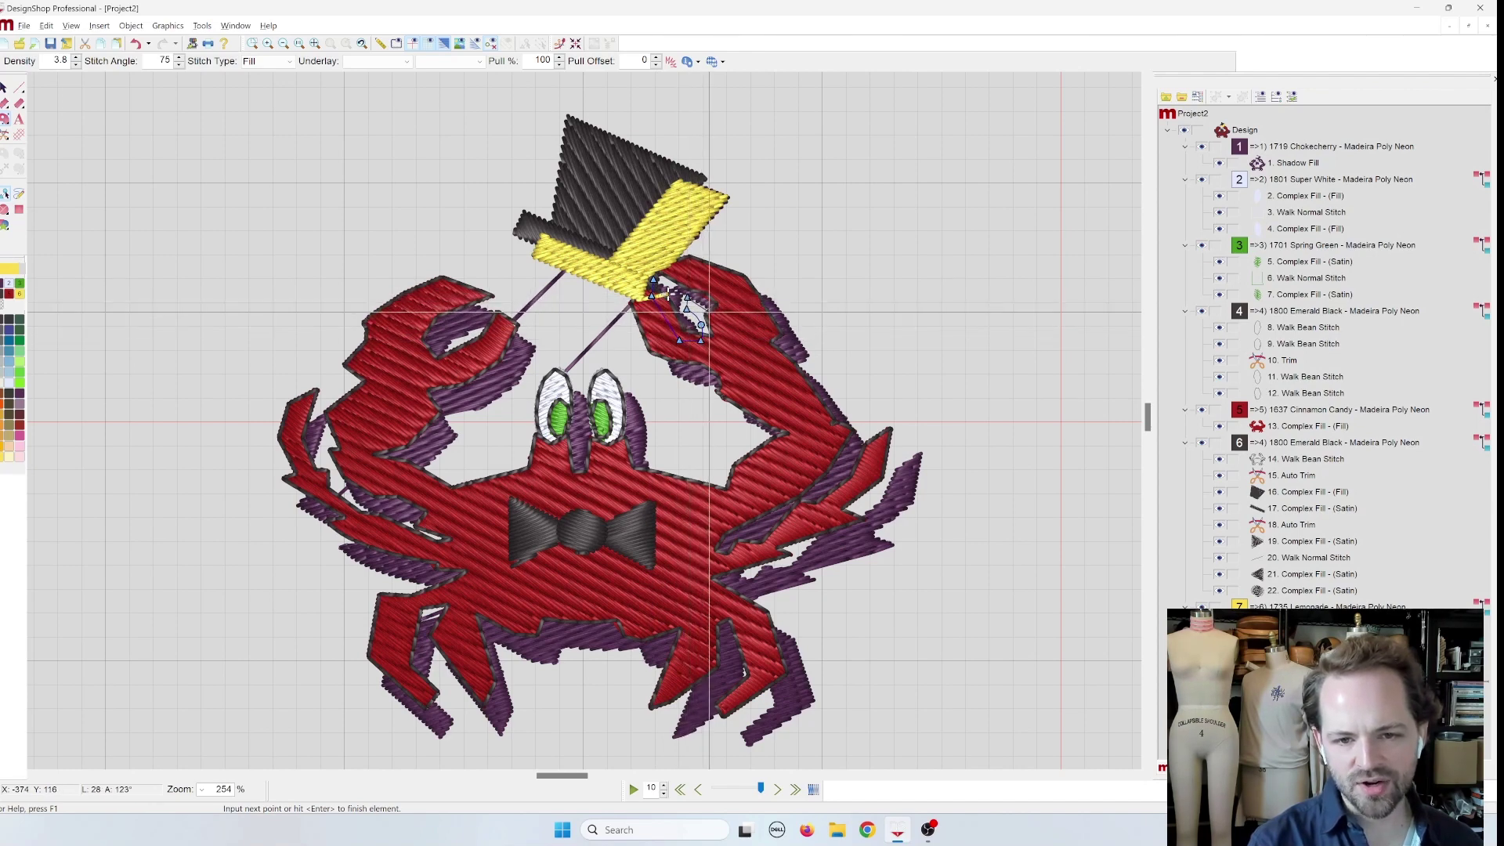
{"action": "left_click", "coordinate": [713, 313]}
{"action": "left_click", "coordinate": [724, 301]}
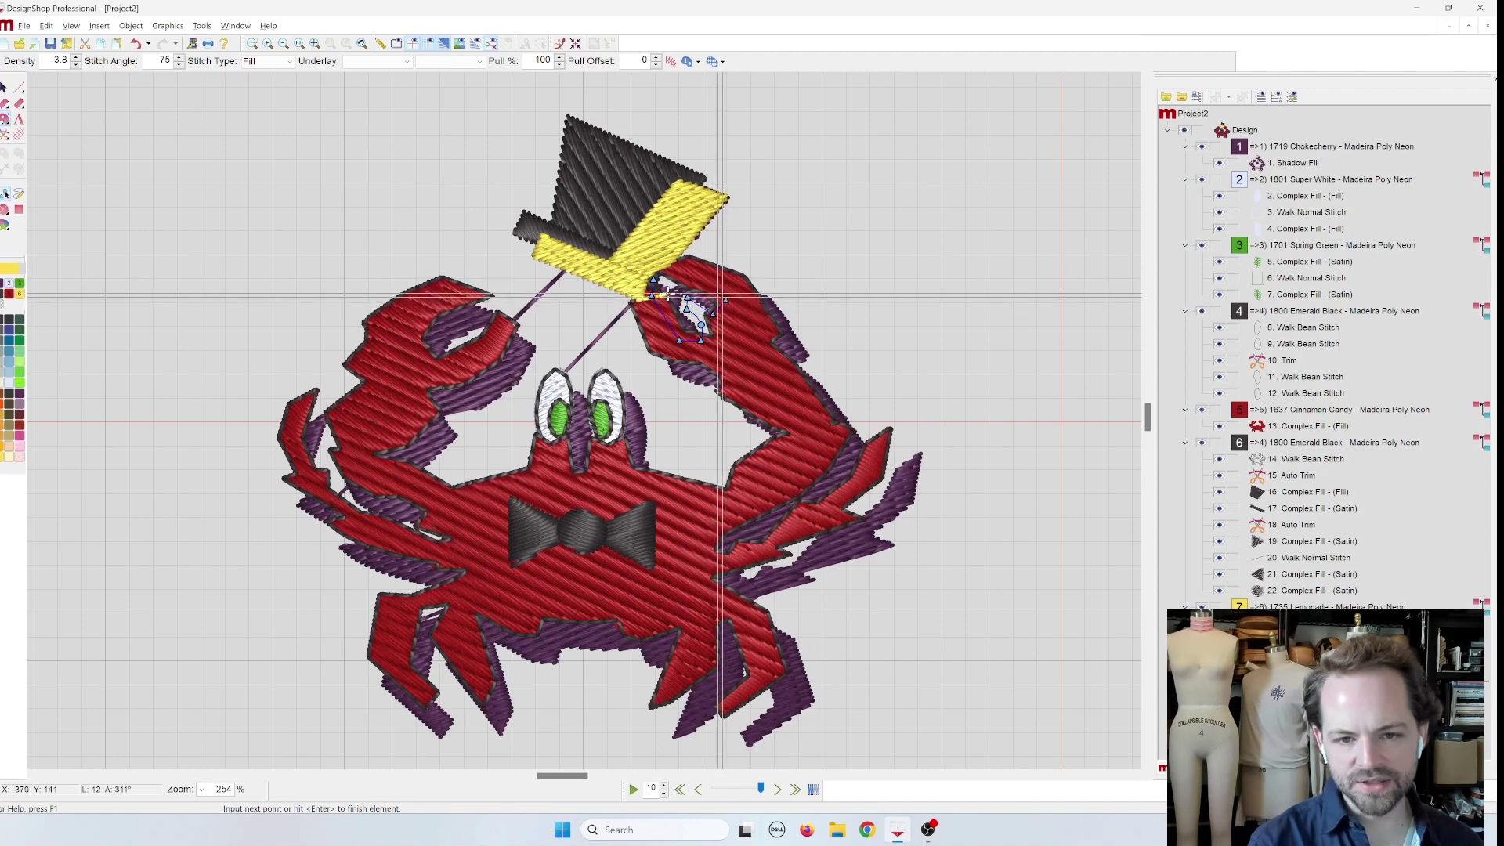
{"action": "left_click", "coordinate": [686, 273]}
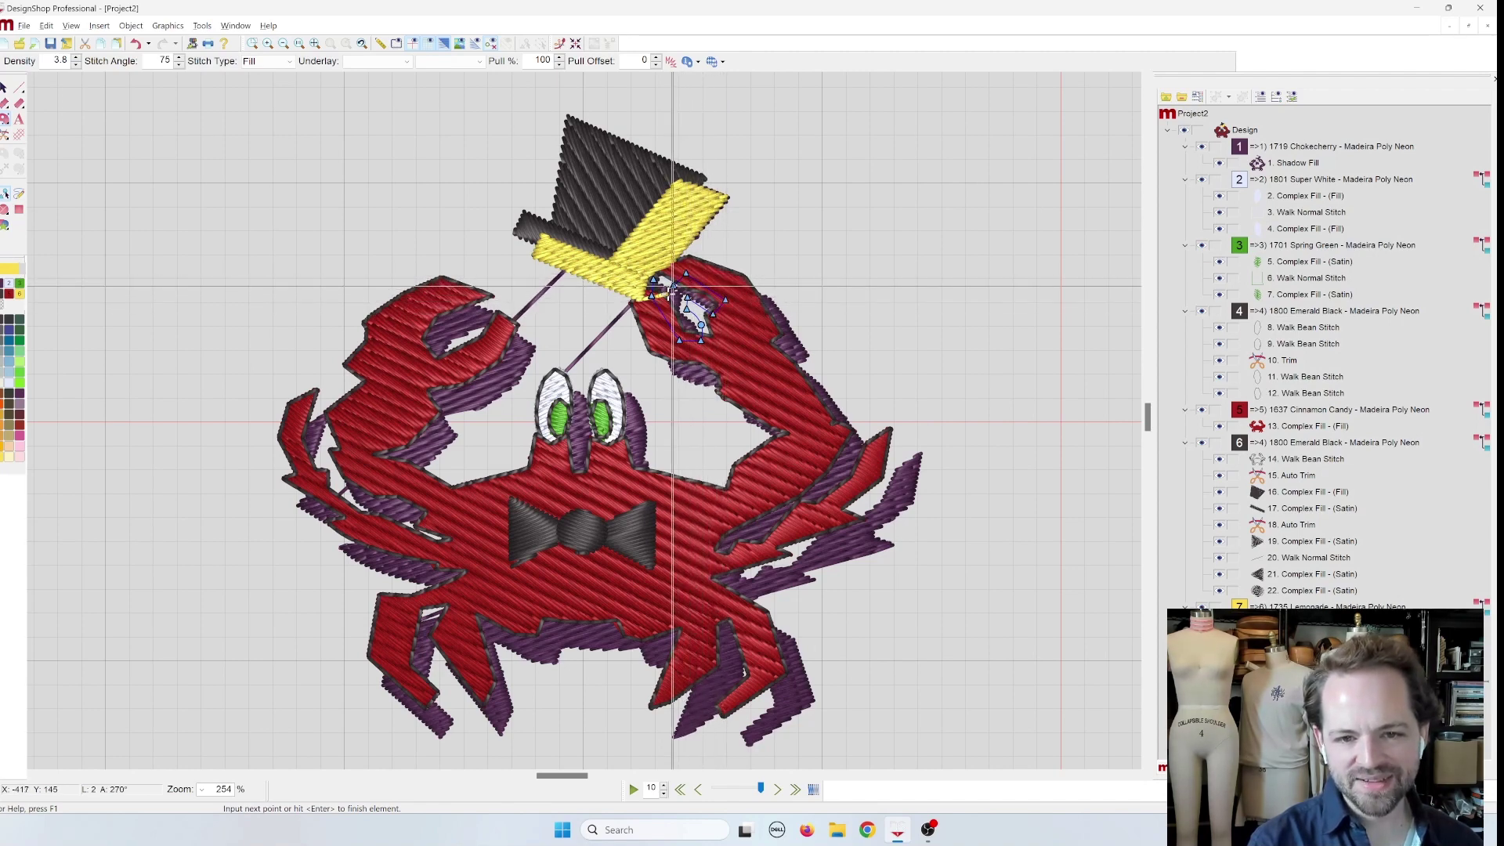
{"action": "key", "text": "Return"}
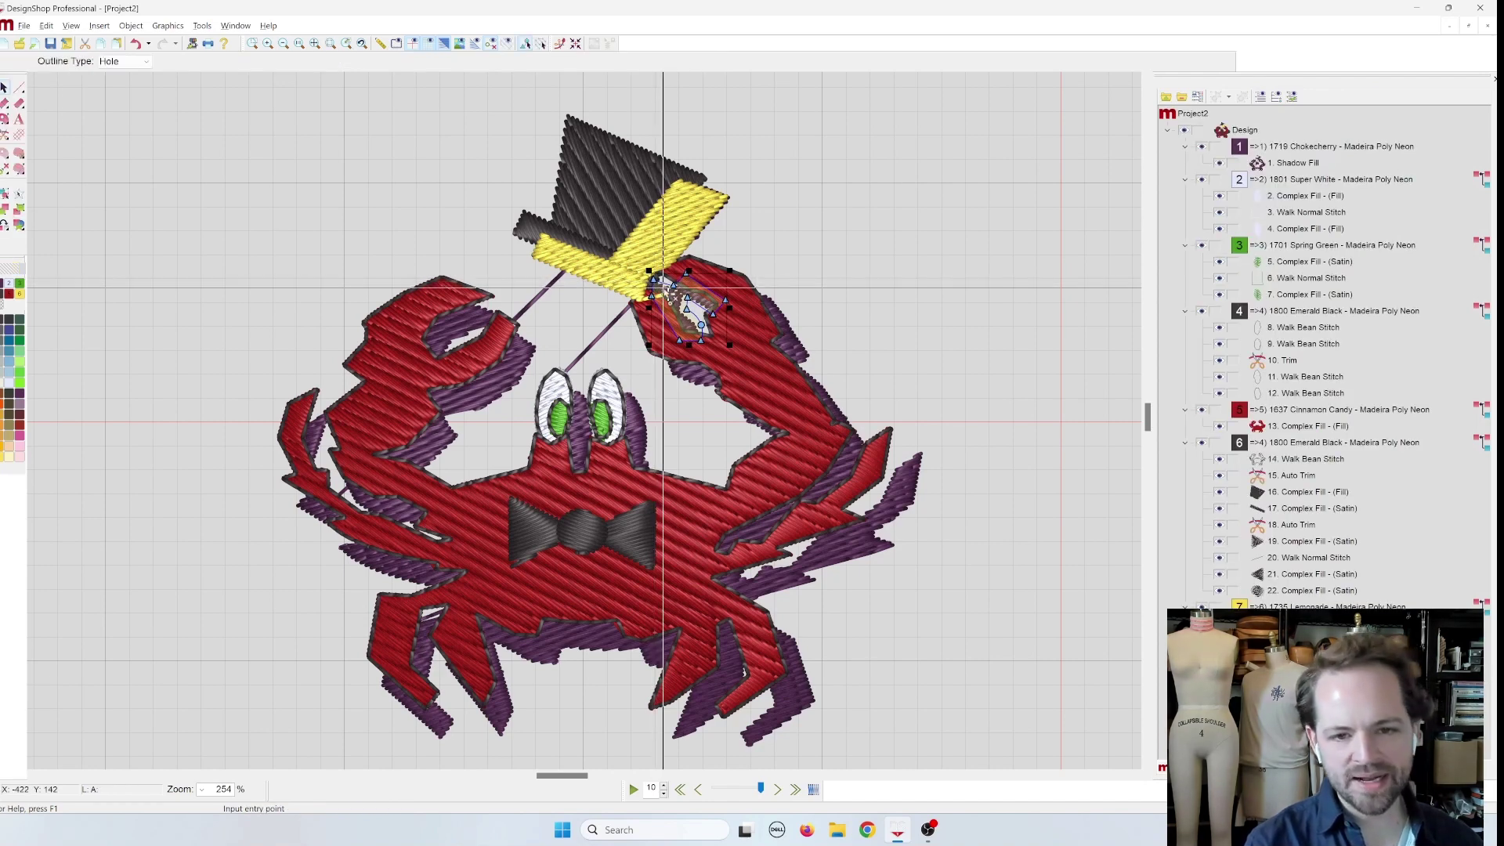
{"action": "left_click", "coordinate": [666, 293]}
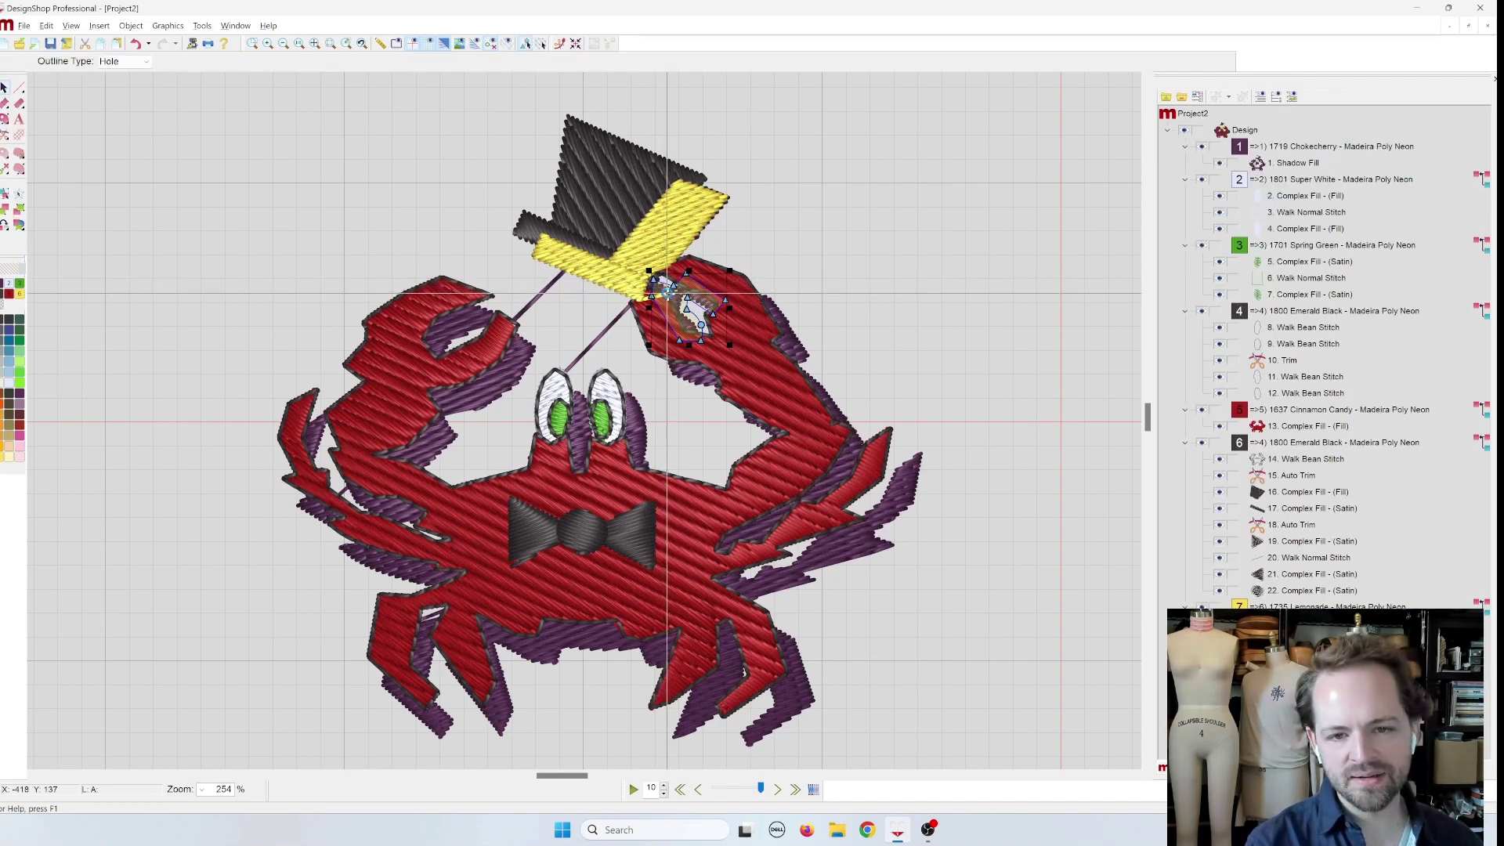
{"action": "left_click", "coordinate": [721, 358]}
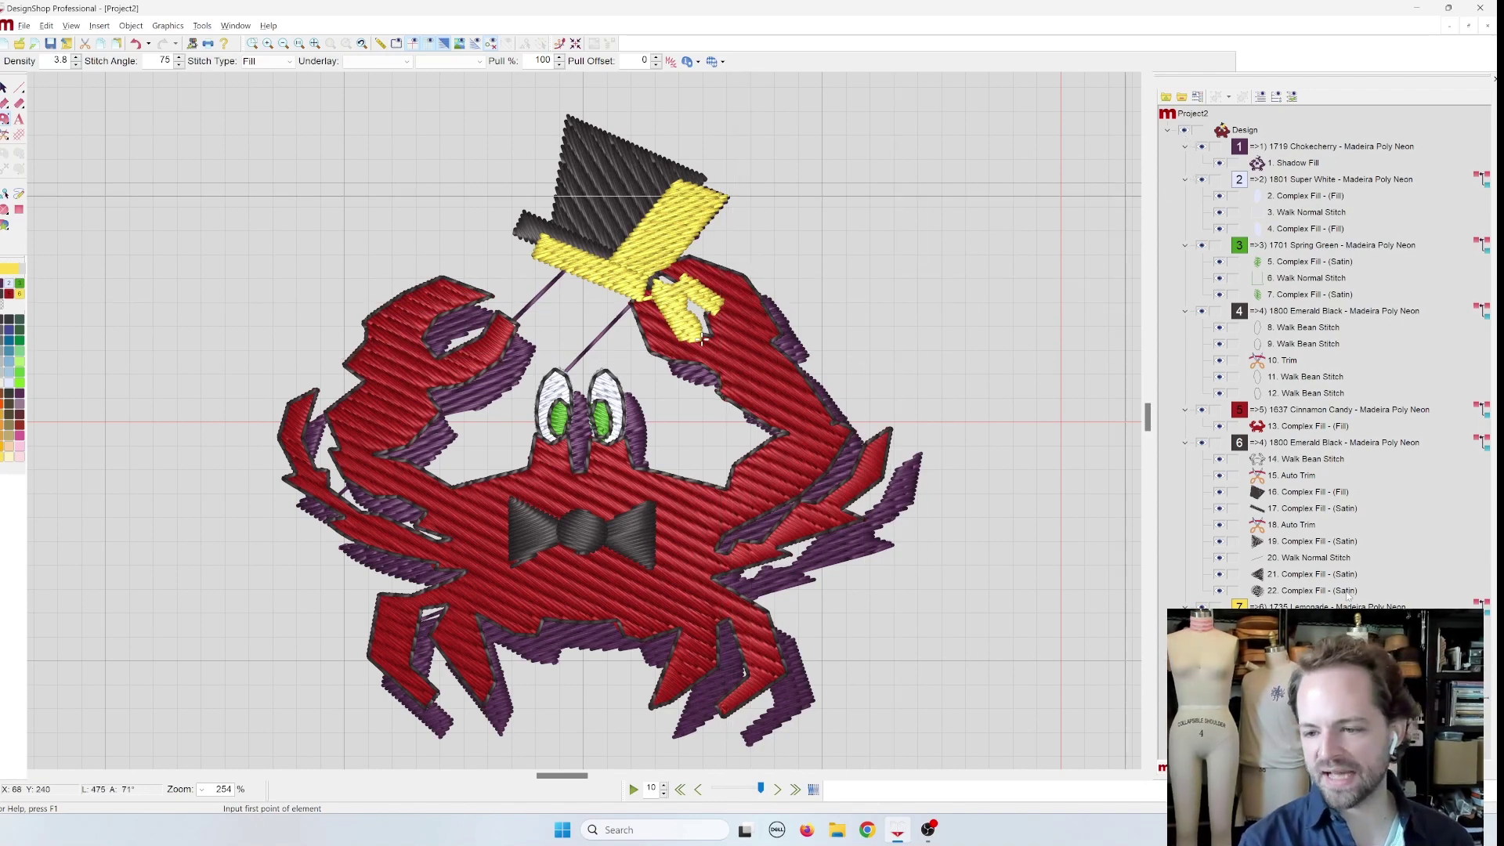
- Move the yellow 1735 Lemonade block directly after the Chokecherry shadow block, and display only these two blocks
{"action": "left_click_drag", "start_coordinate": [1323, 606], "coordinate": [1304, 172]}
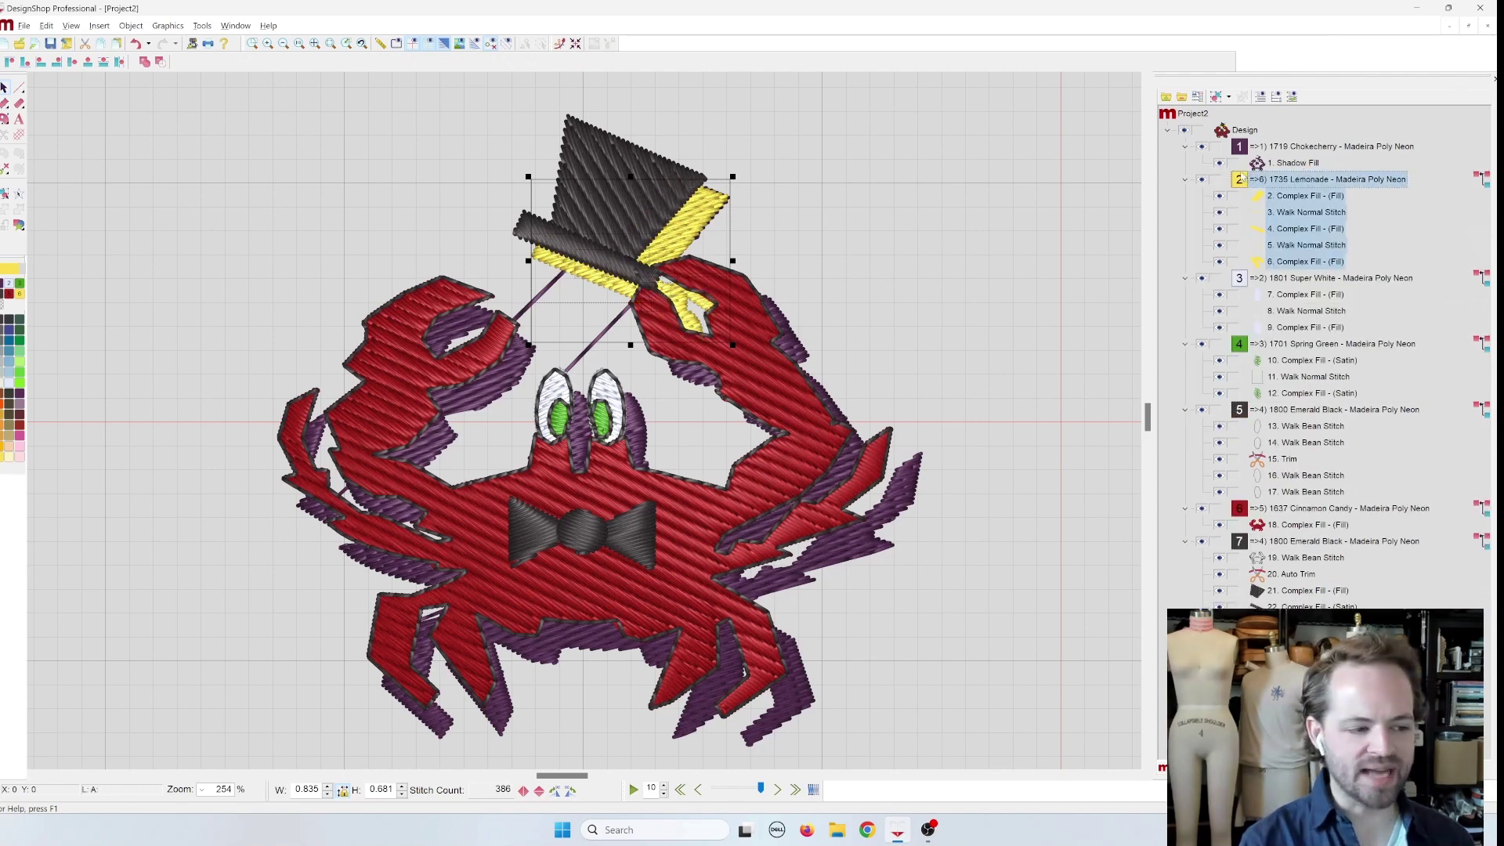
{"action": "left_click", "coordinate": [1184, 130]}
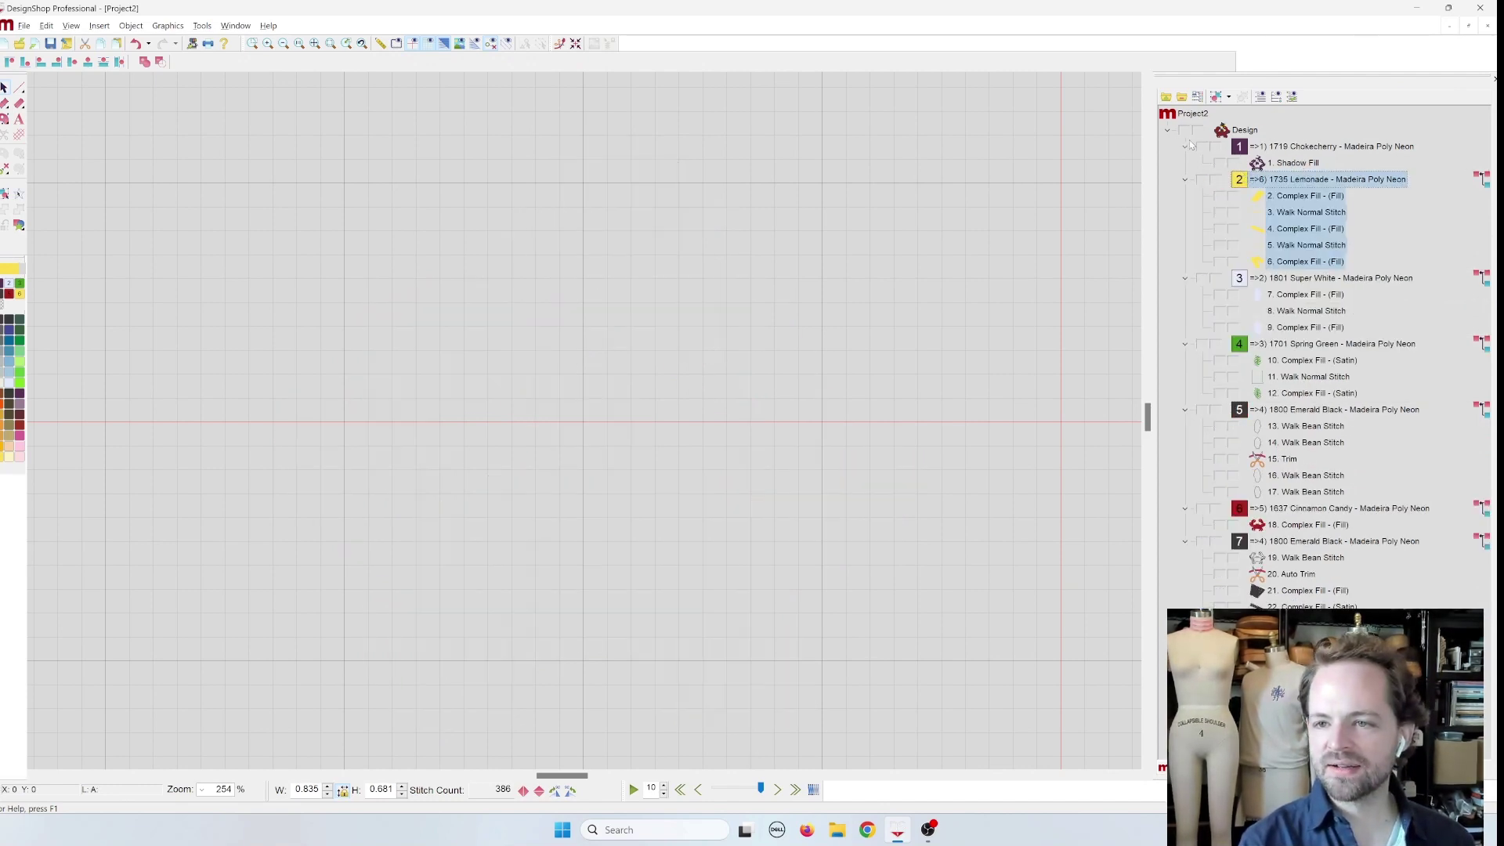
{"action": "left_click", "coordinate": [1202, 147]}
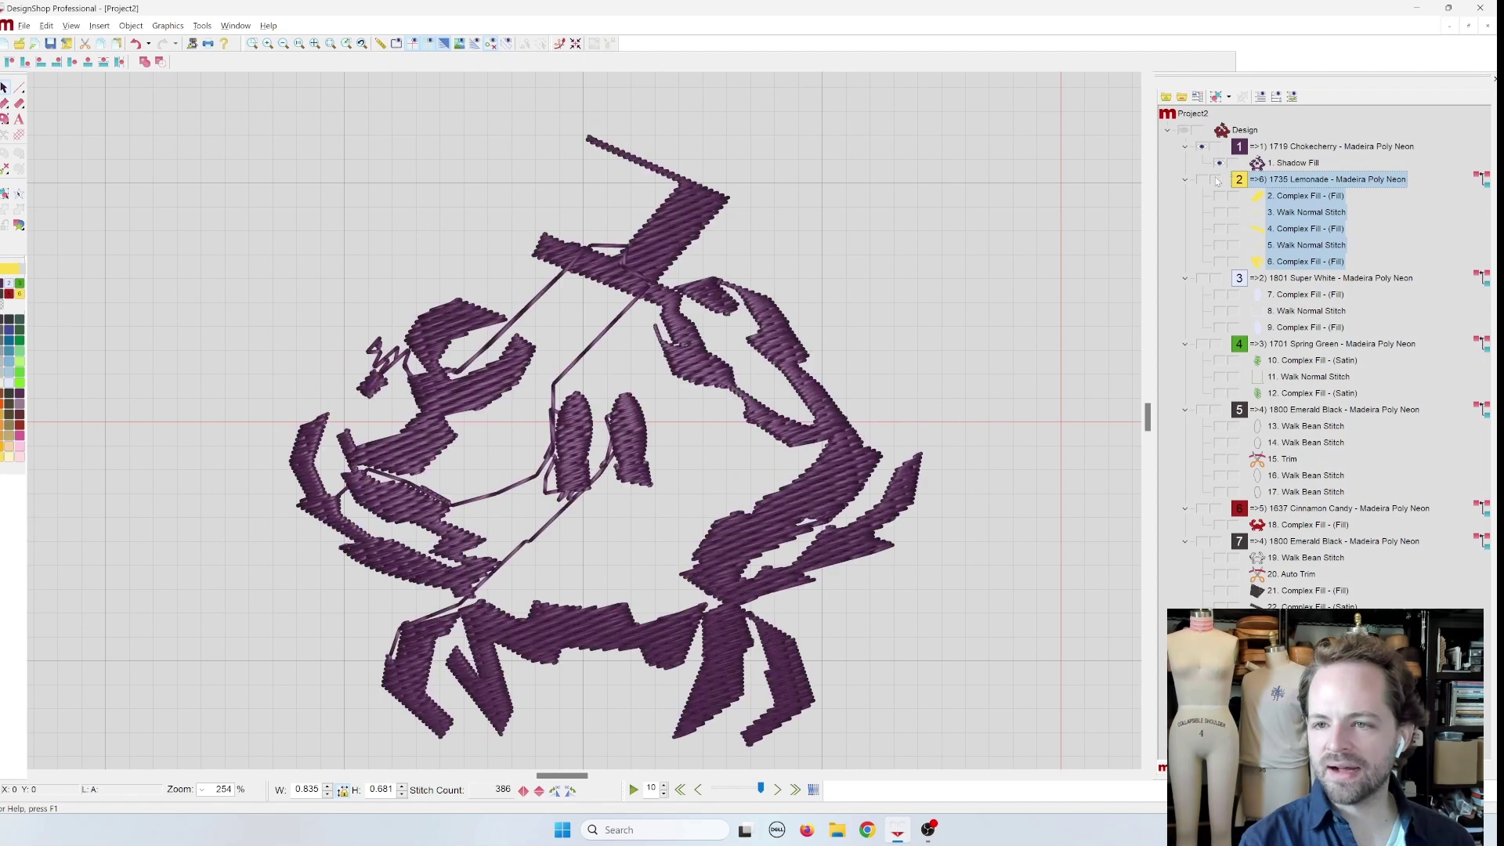
{"action": "left_click", "coordinate": [1203, 181]}
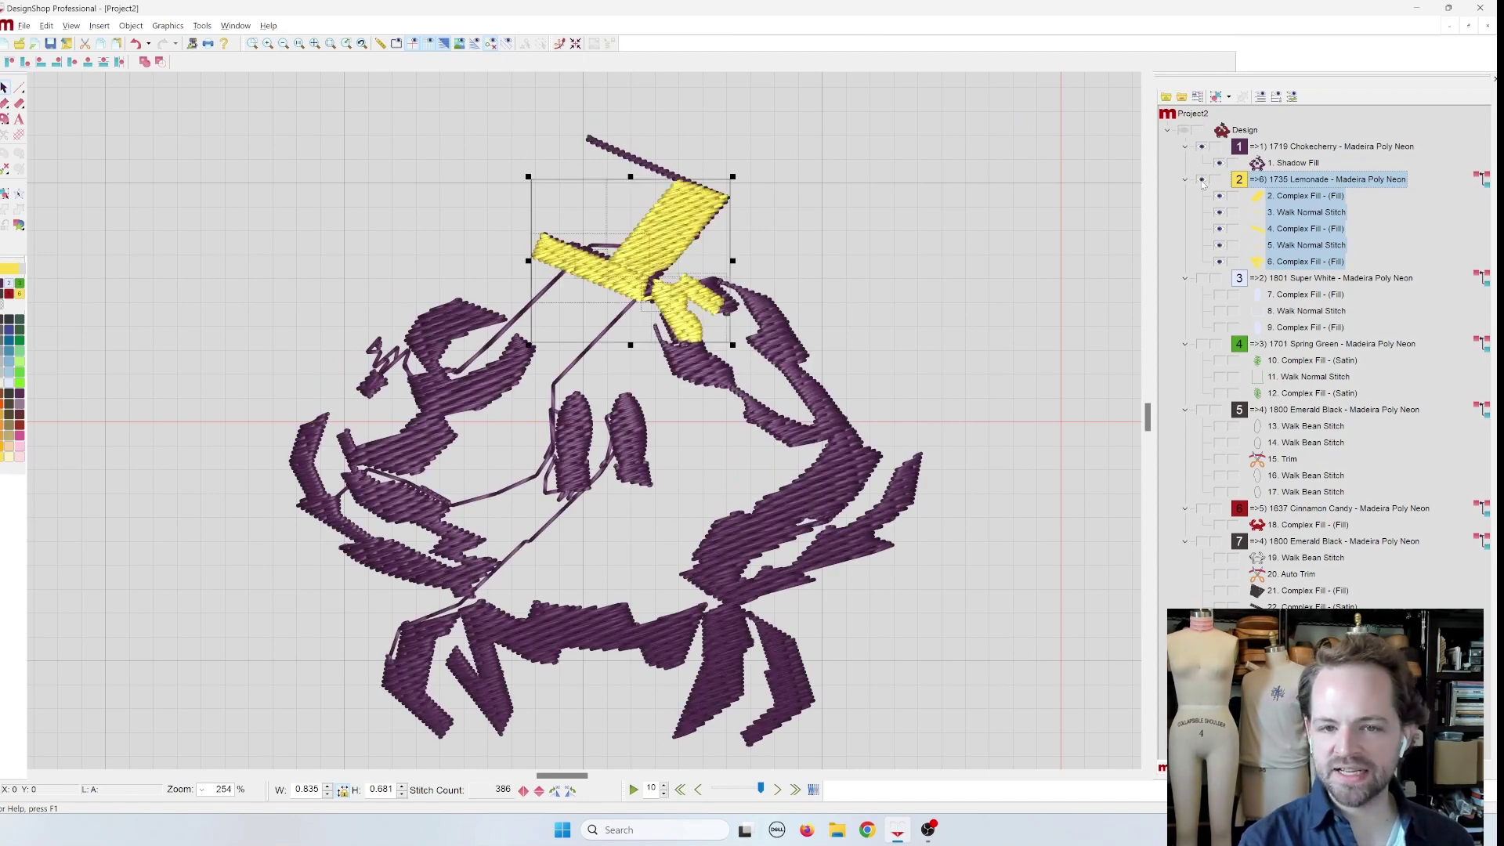
- Hide and show the yellow Lemonade block repeatedly to compare the hand-digitized pieces with the automatic shadow fill beneath
{"action": "left_click", "coordinate": [1203, 181]}
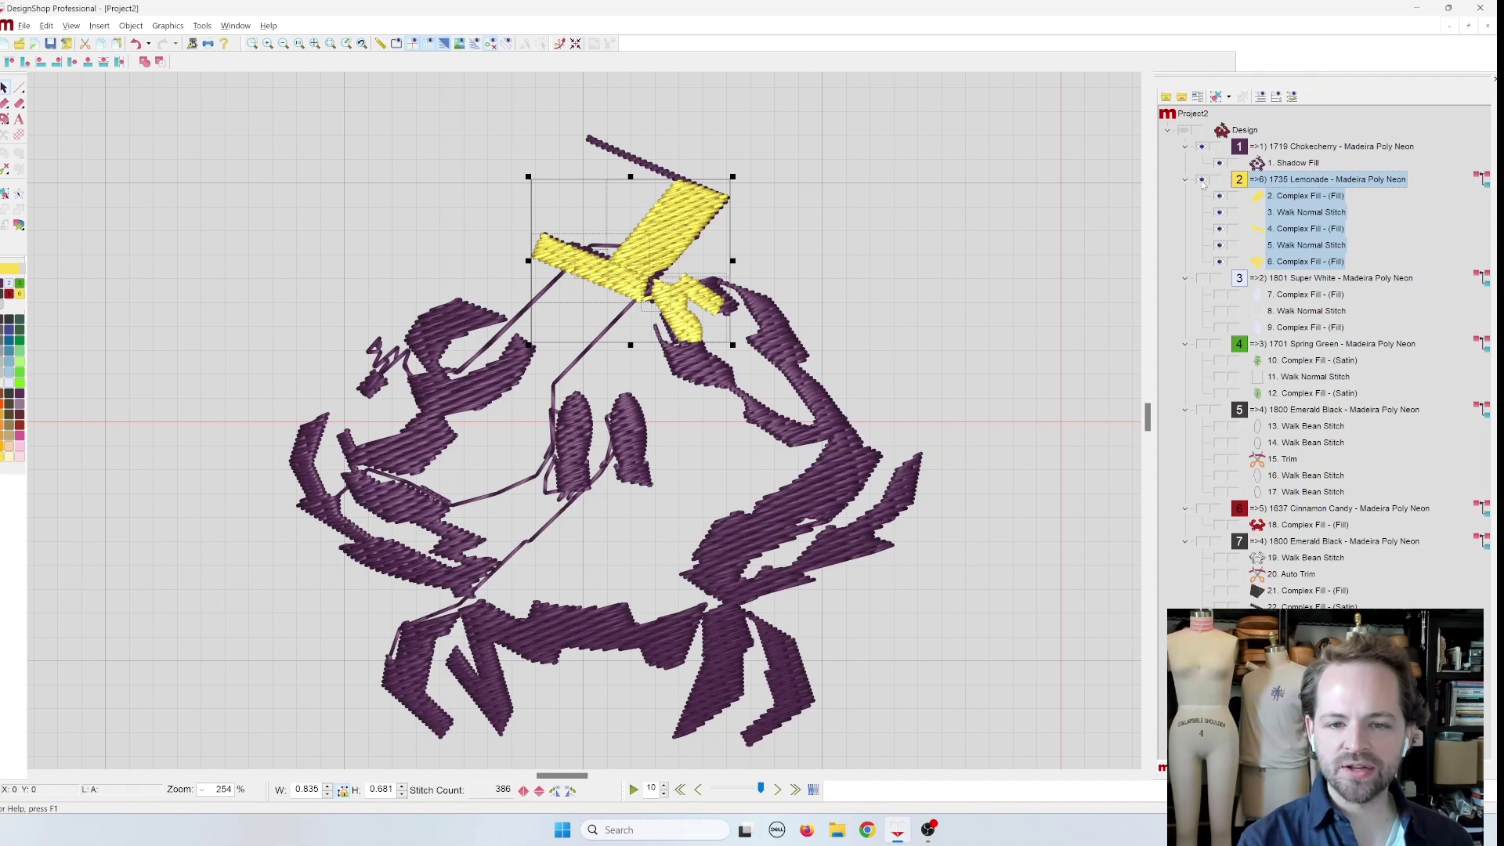
{"action": "left_click", "coordinate": [1201, 181]}
{"action": "left_click", "coordinate": [1201, 180]}
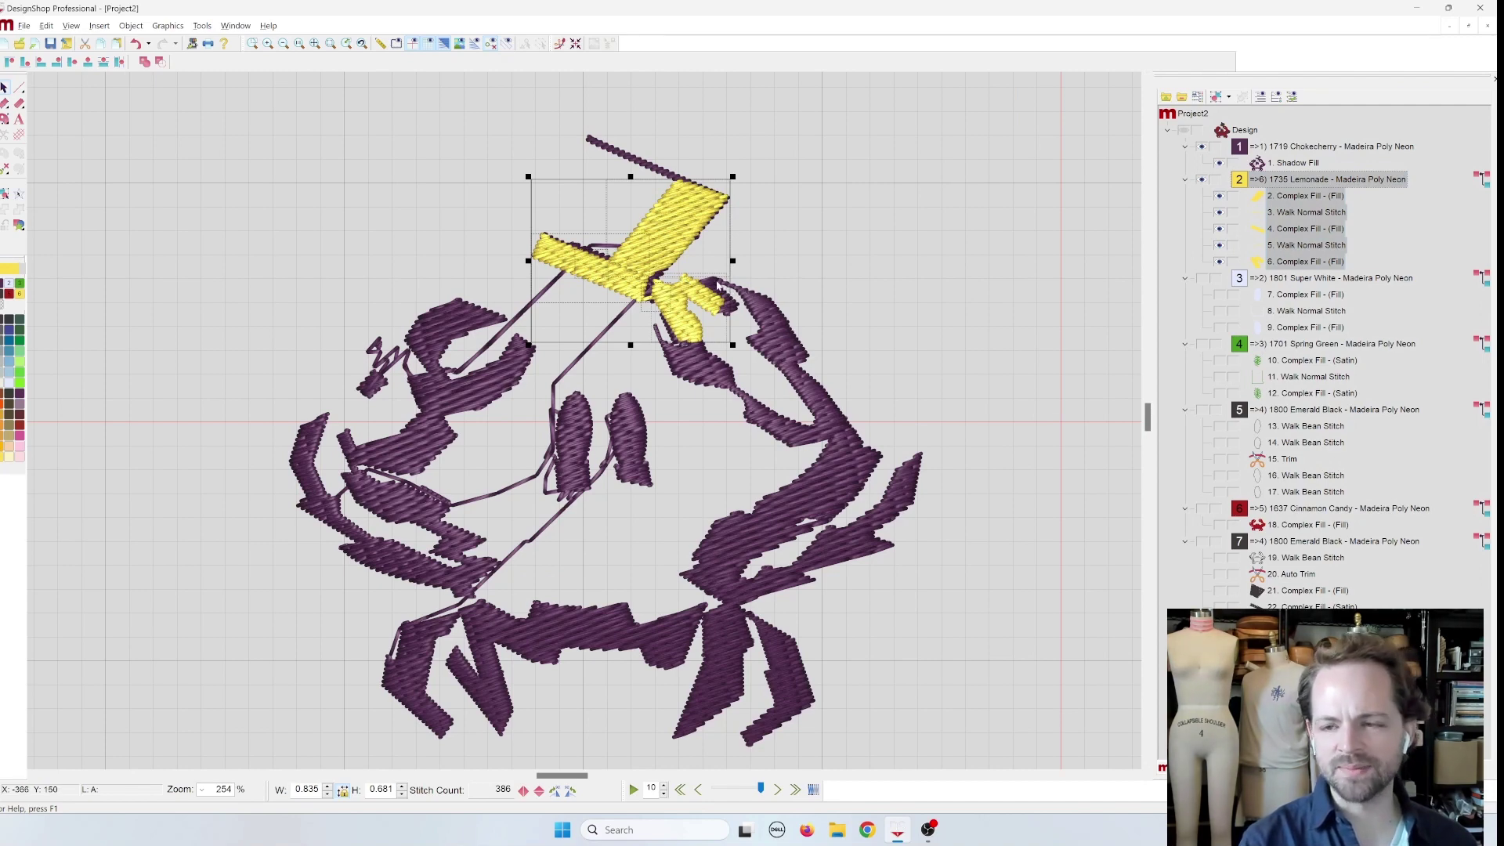
{"action": "left_click", "coordinate": [1202, 180]}
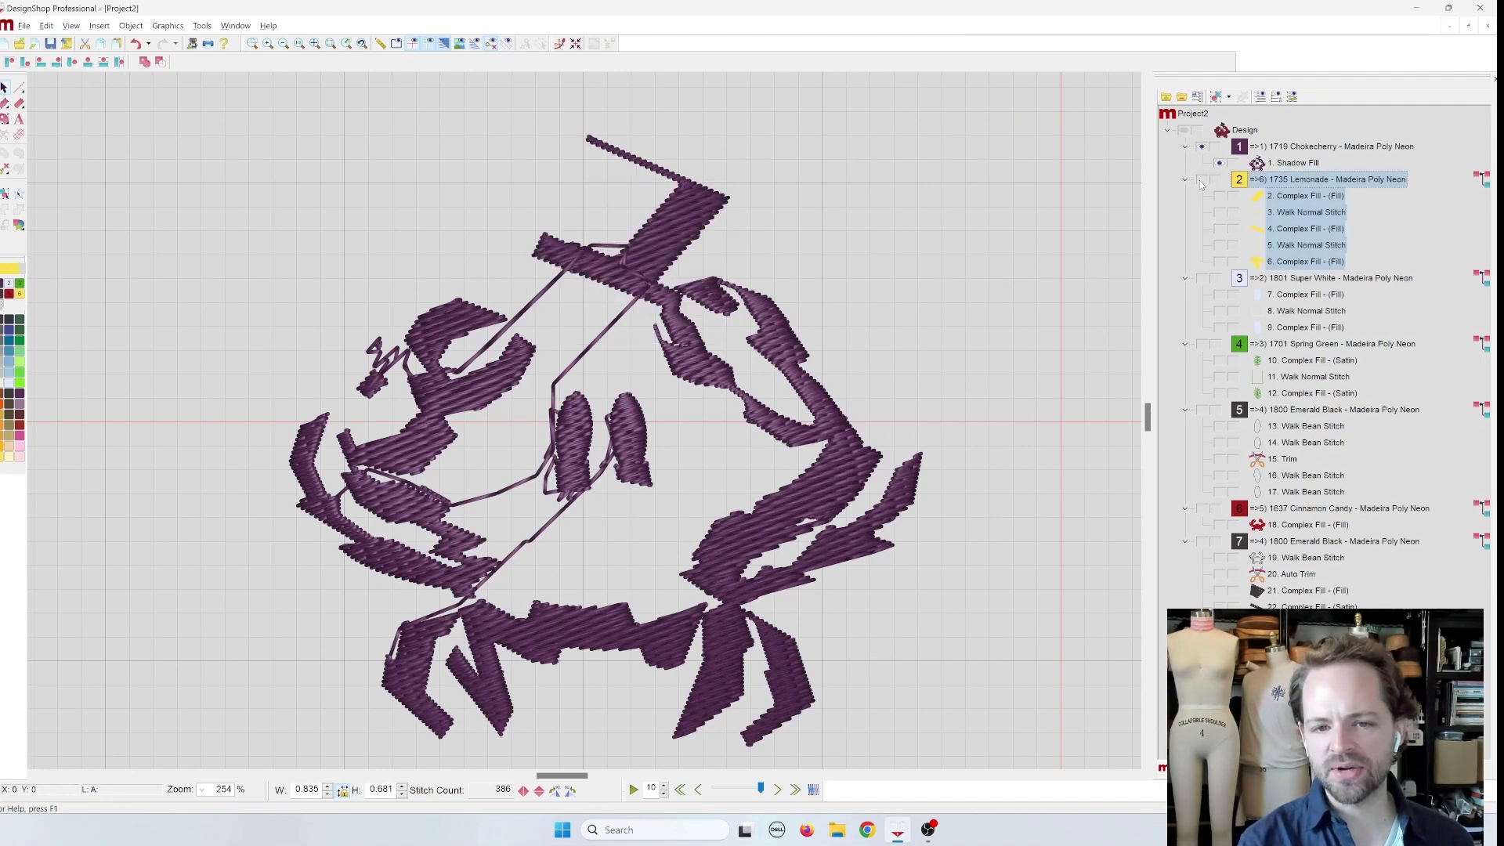
{"action": "left_click", "coordinate": [1201, 181]}
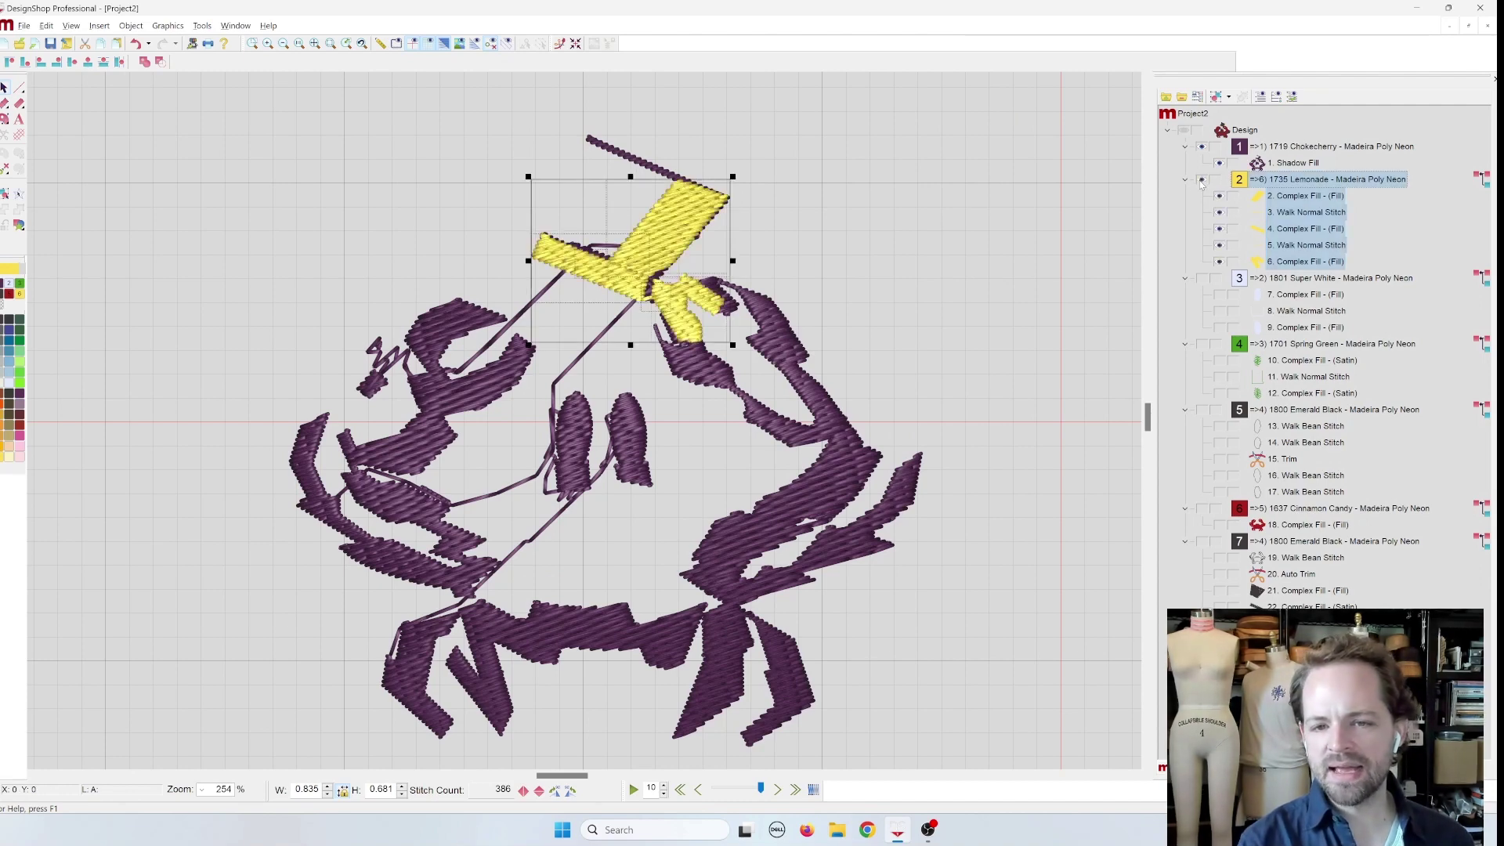
- Toggle the red Cinnamon Candy block over the shadow pieces to check how the crab body covers them, and show the whole design again
{"action": "left_click", "coordinate": [1202, 509]}
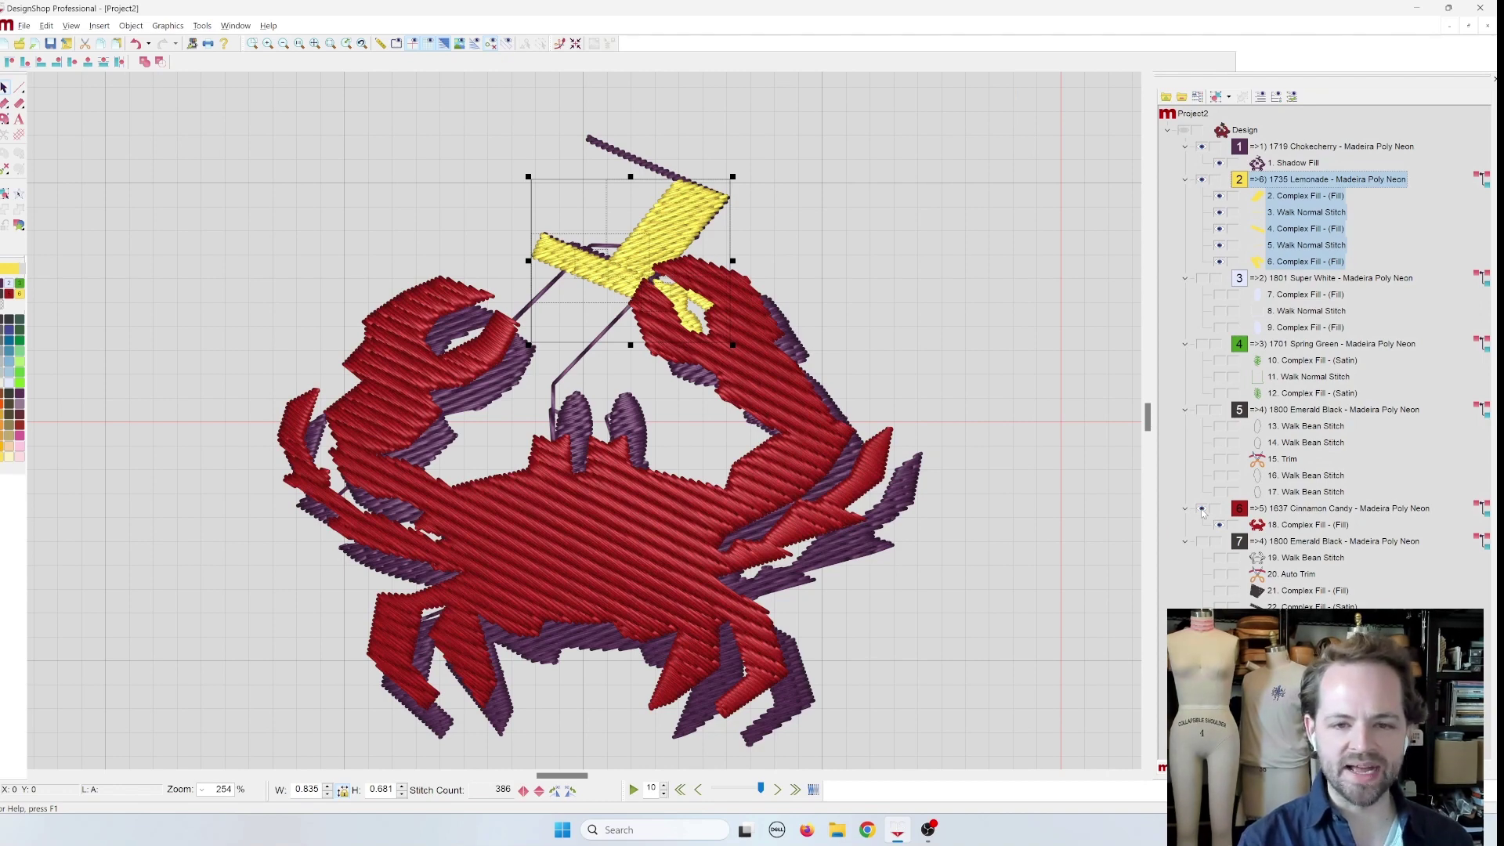
{"action": "left_click", "coordinate": [1202, 509]}
{"action": "left_click", "coordinate": [1202, 509]}
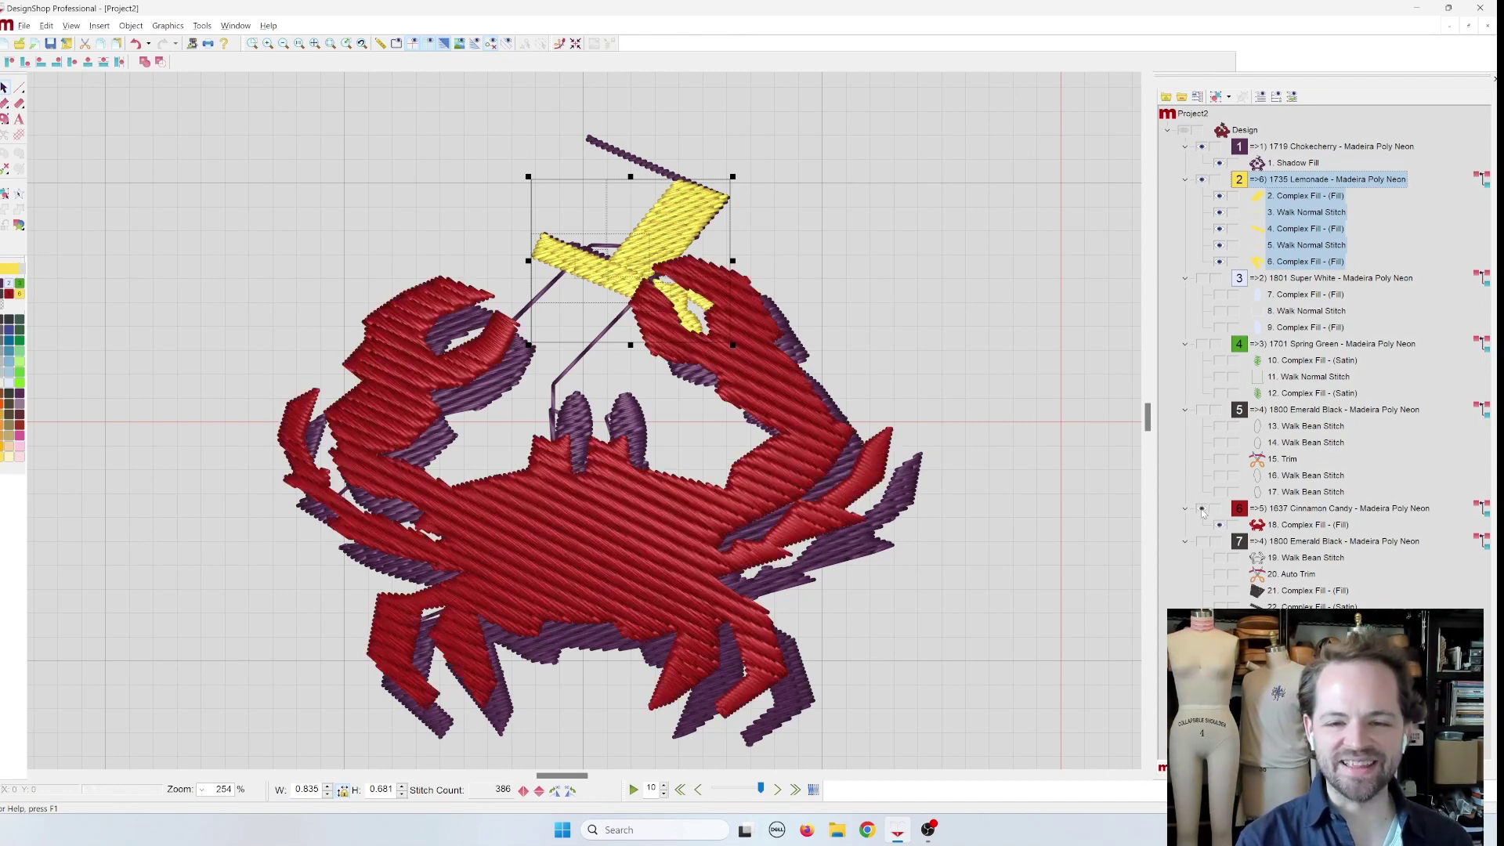
{"action": "left_click", "coordinate": [1202, 509]}
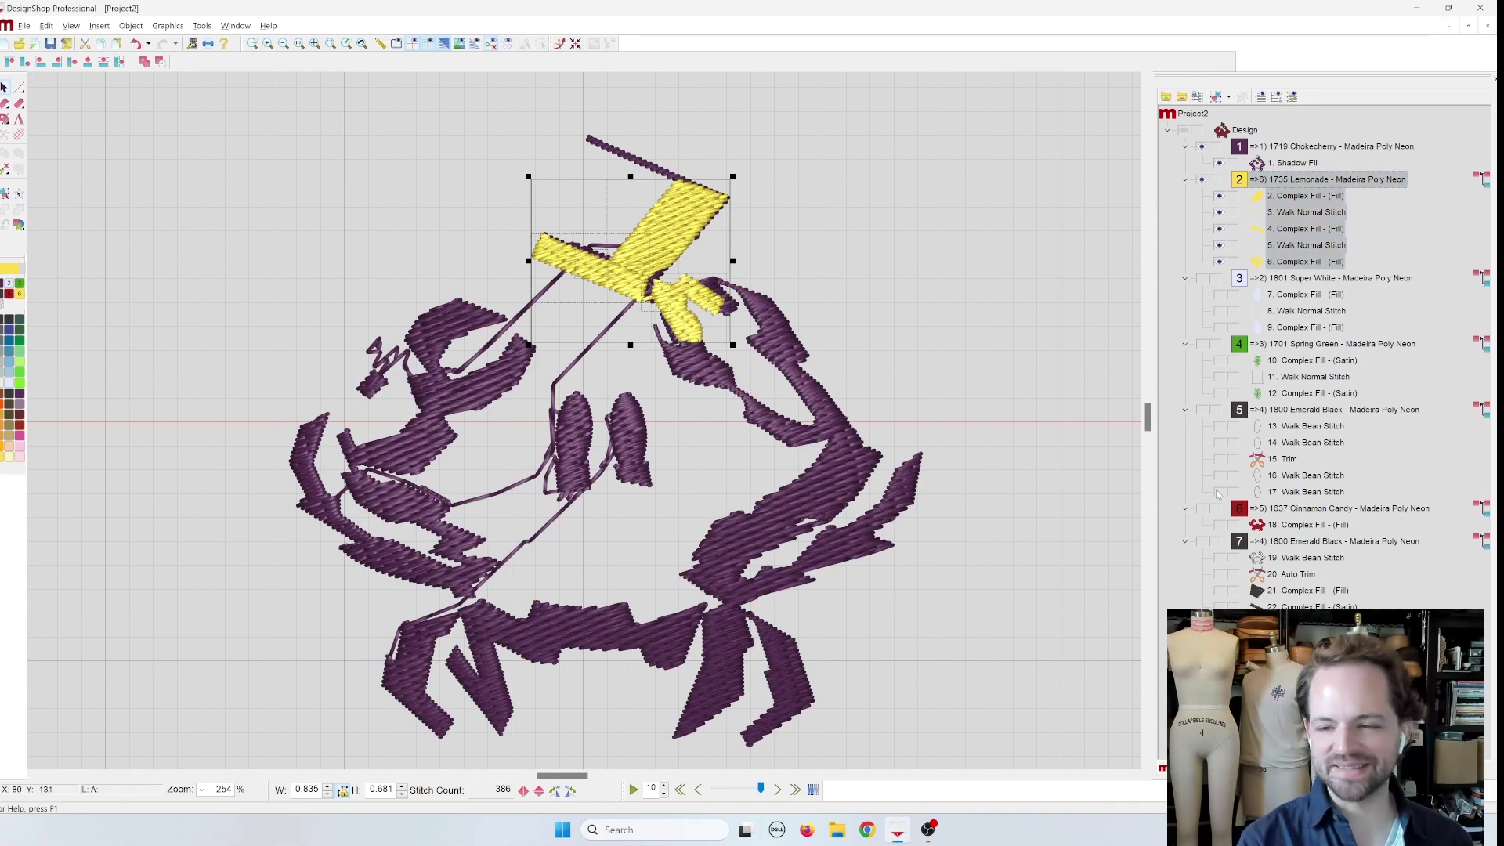
{"action": "left_click", "coordinate": [1202, 510]}
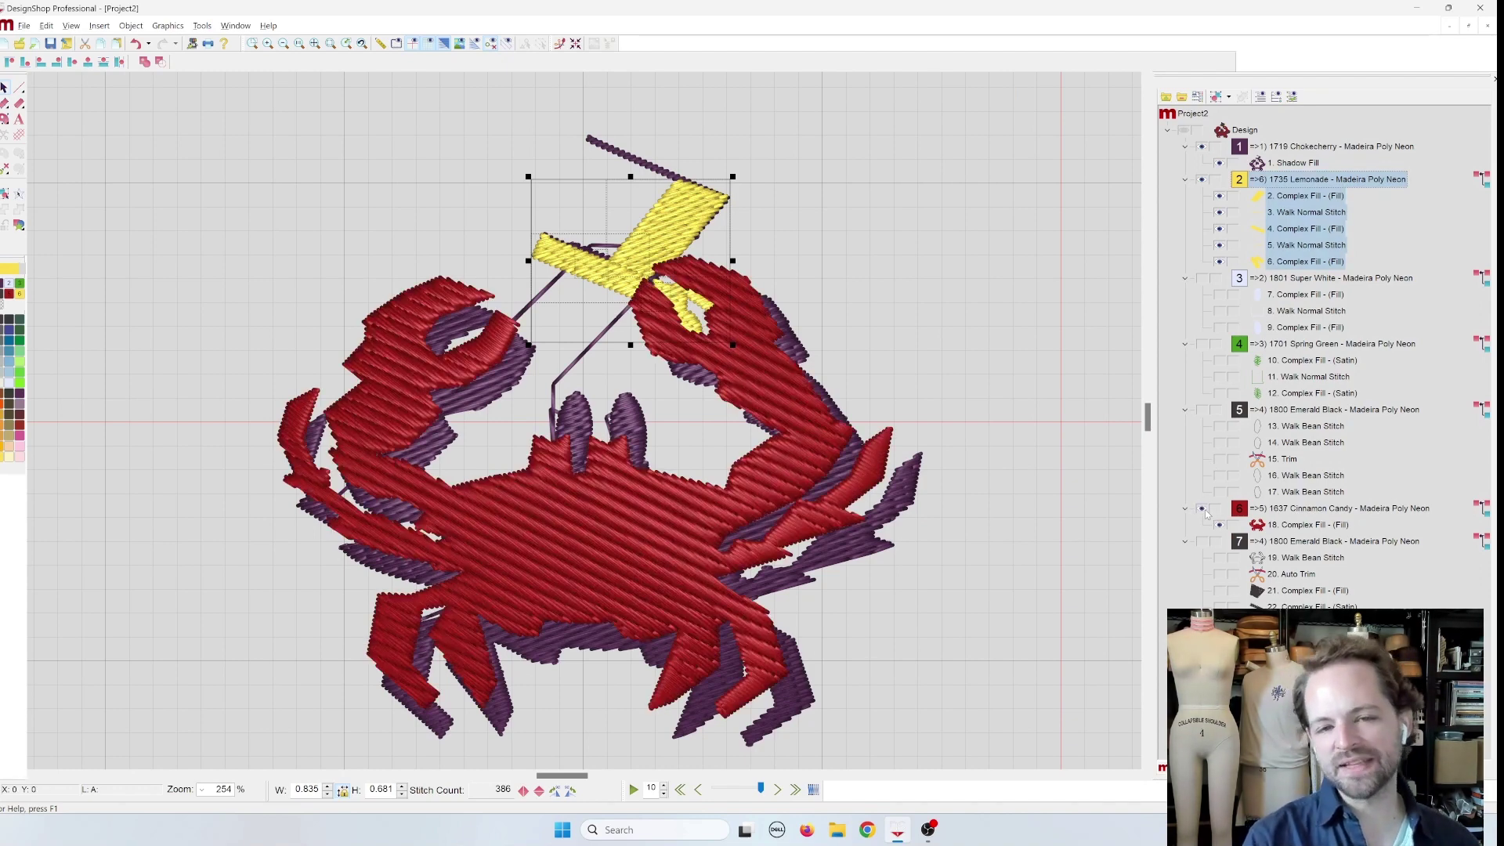
{"action": "left_click", "coordinate": [1203, 509]}
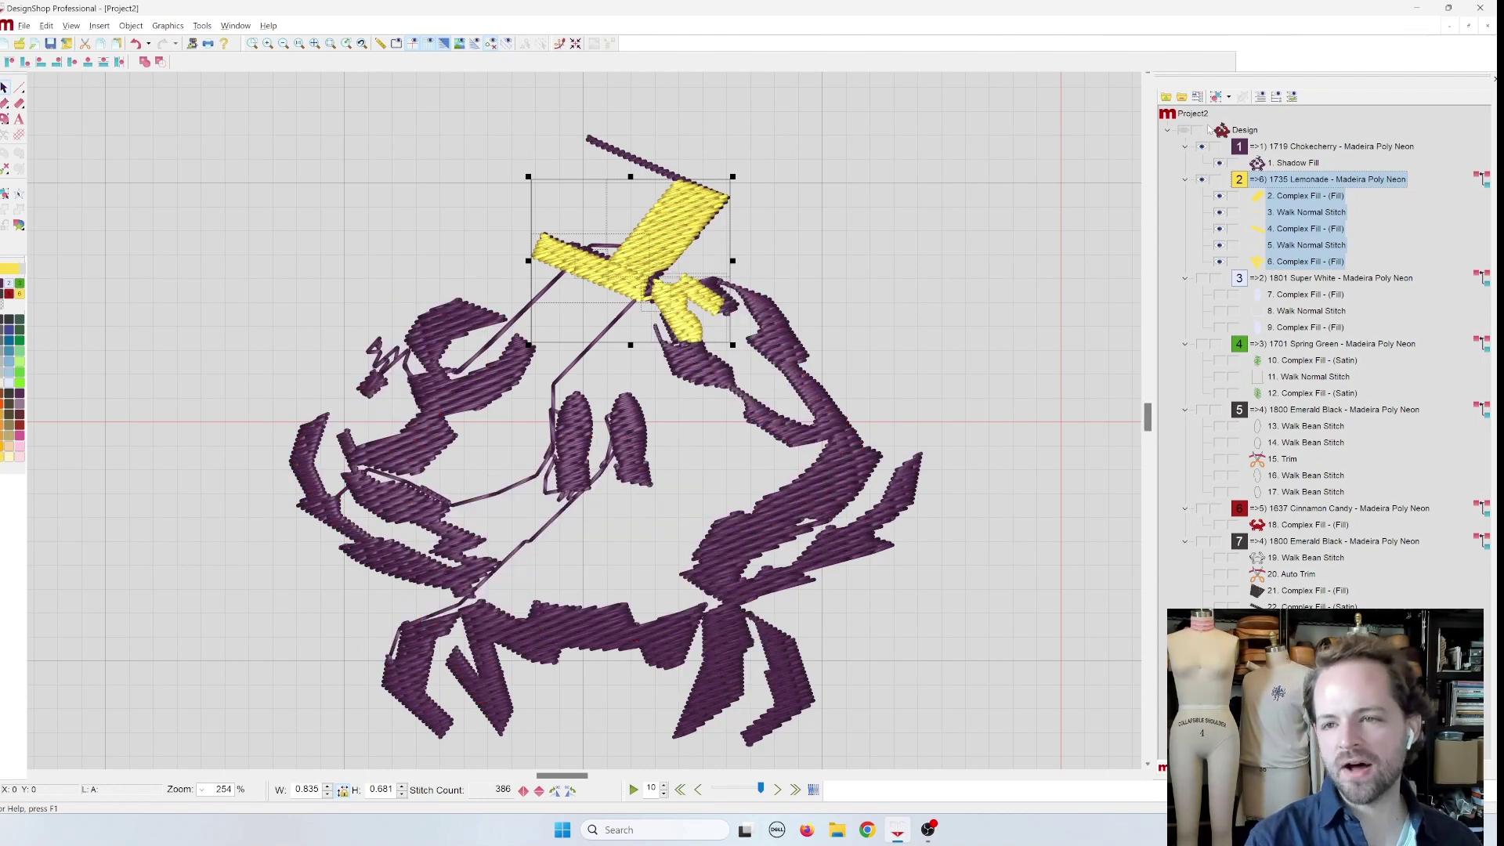
{"action": "left_click", "coordinate": [1185, 130]}
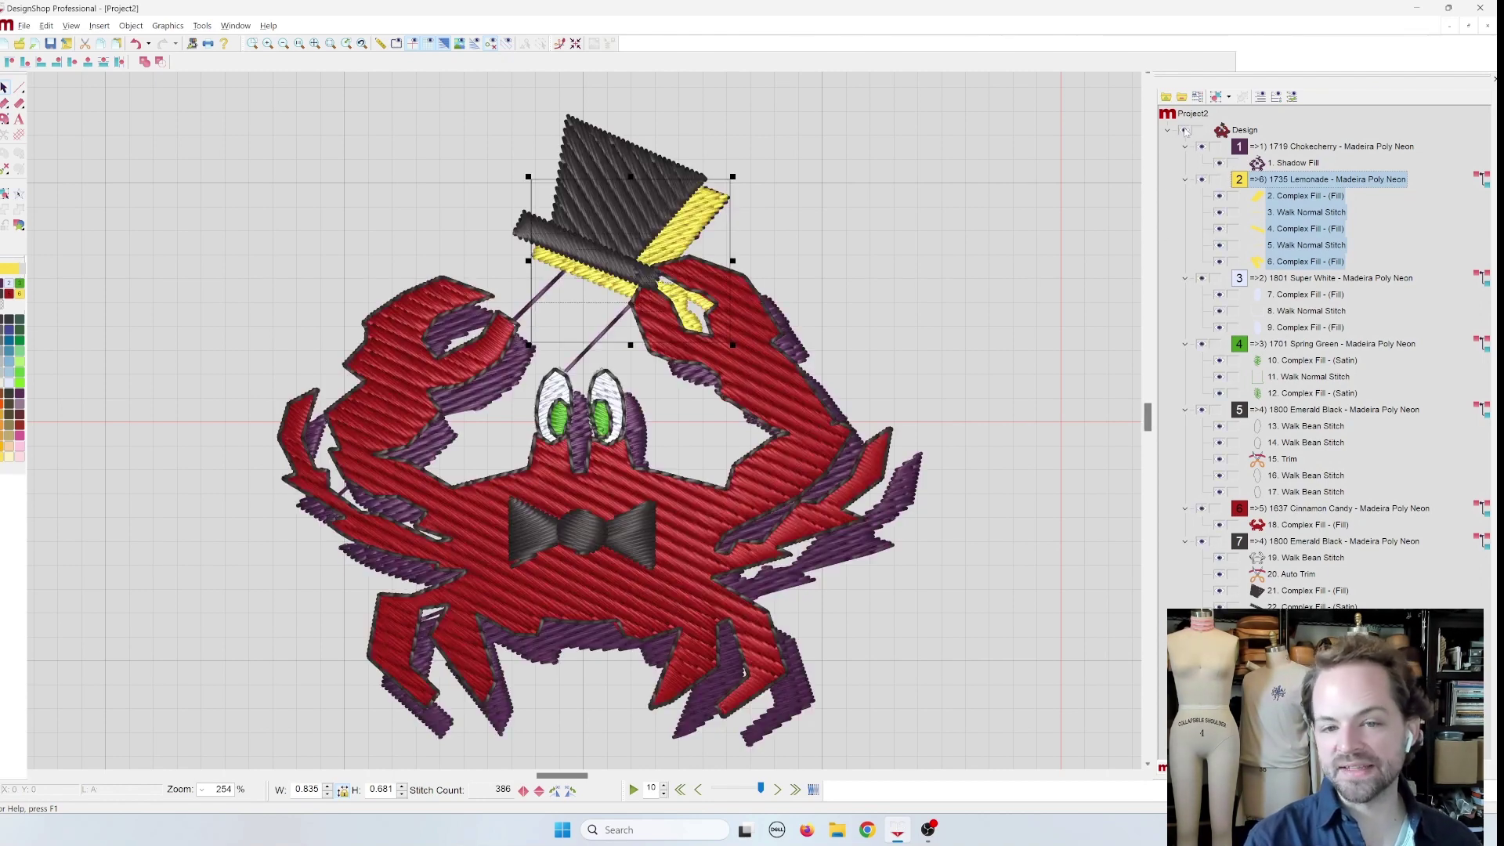
- Switch to the Fancy Crab design and isolate its Deep Lilac shadow pieces to examine their stitching order and connecting runs
{"action": "left_click", "coordinate": [236, 25]}
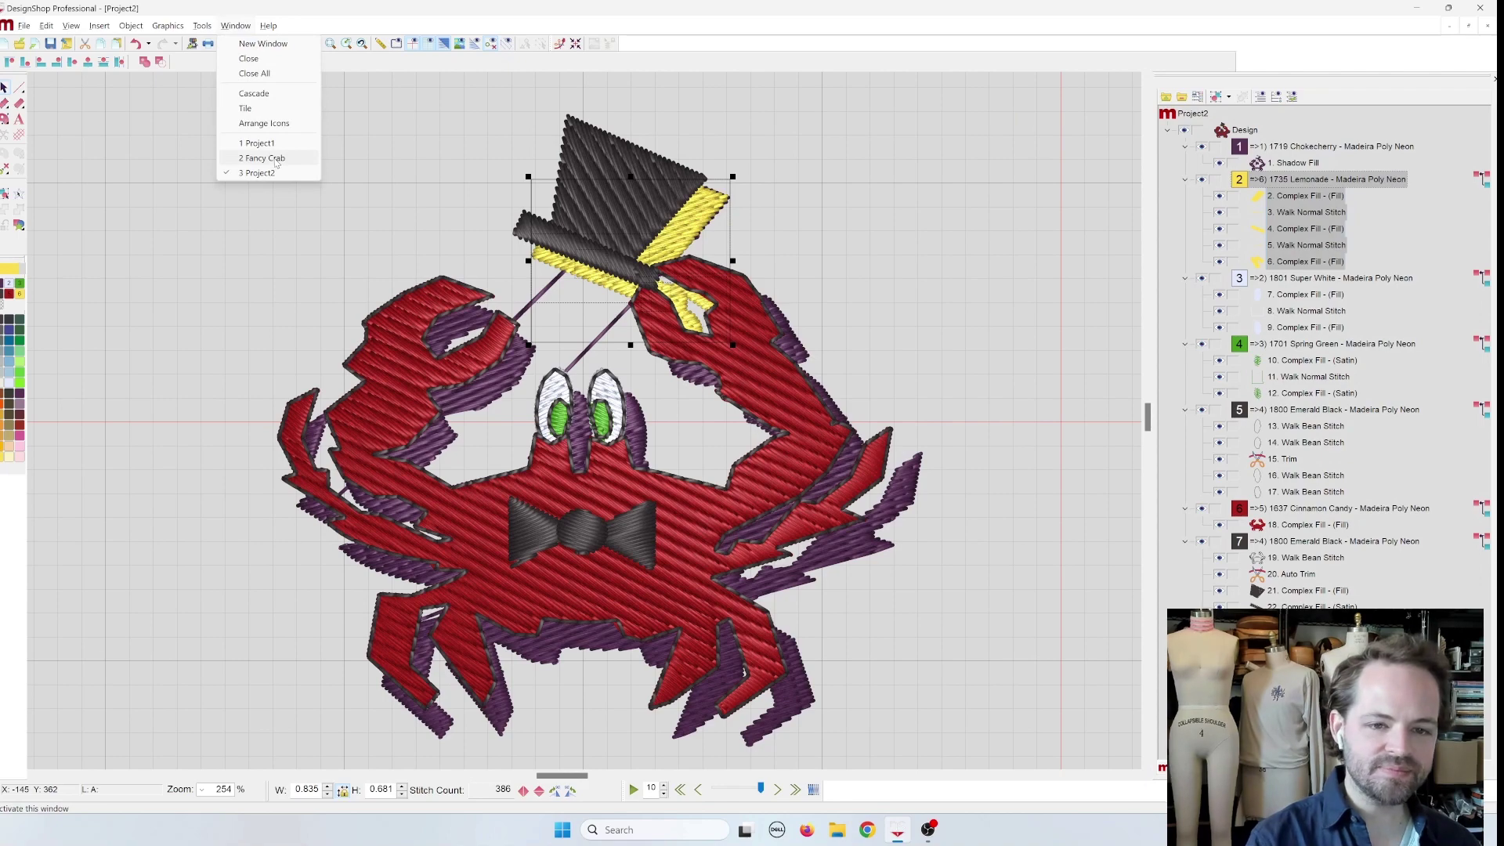
{"action": "left_click", "coordinate": [282, 175]}
{"action": "left_click", "coordinate": [315, 44]}
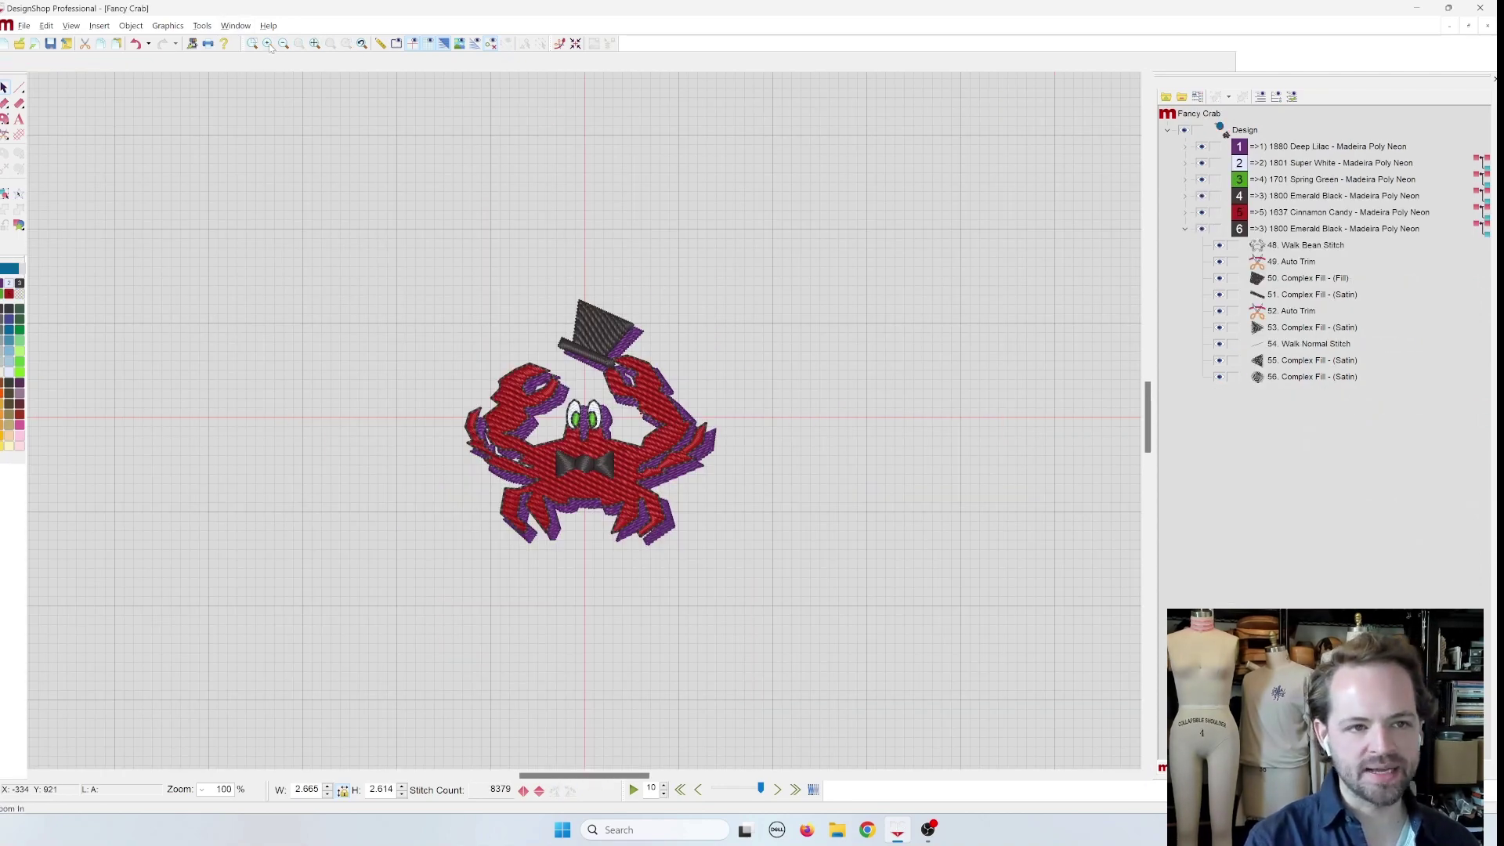
{"action": "left_click", "coordinate": [1184, 130]}
{"action": "left_click", "coordinate": [1201, 146]}
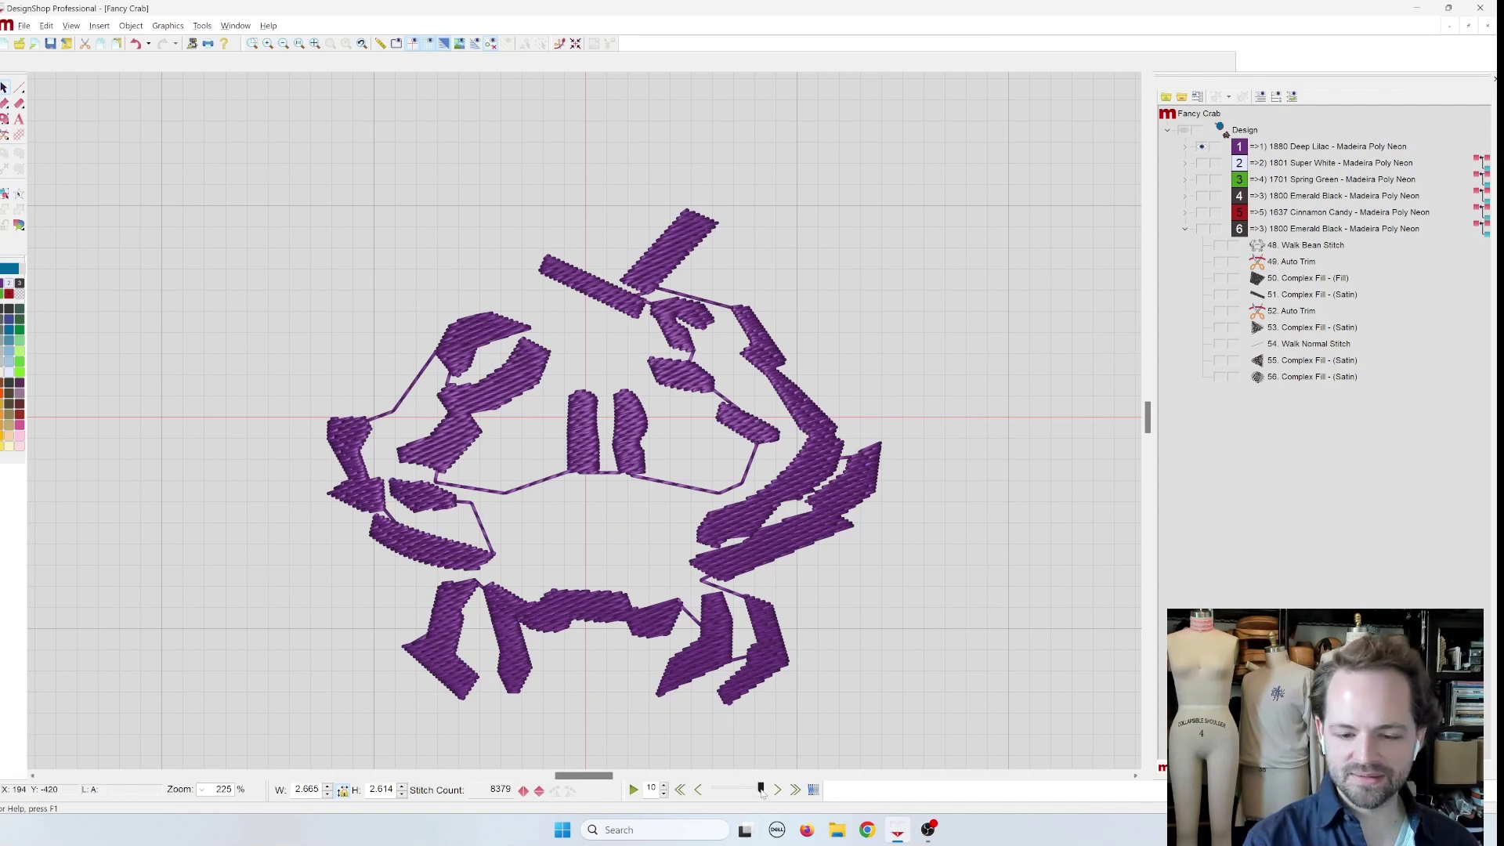
{"action": "mouse_move", "coordinate": [760, 789]}
{"action": "left_mouse_down"}
{"action": "mouse_move", "coordinate": [713, 792]}
{"action": "mouse_move", "coordinate": [770, 793]}
{"action": "left_mouse_up"}
{"action": "key", "text": "Escape"}
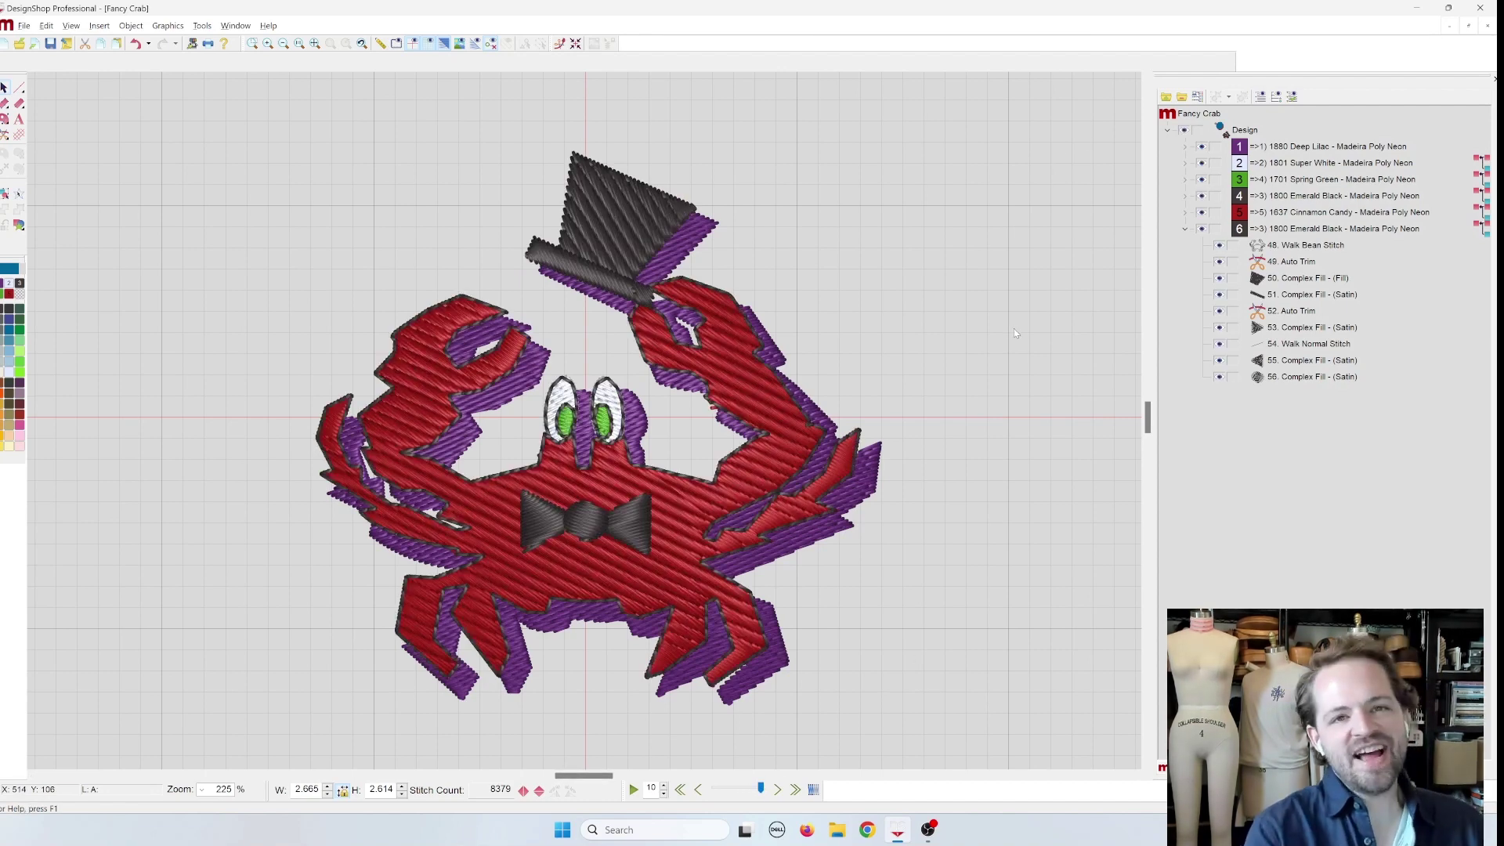